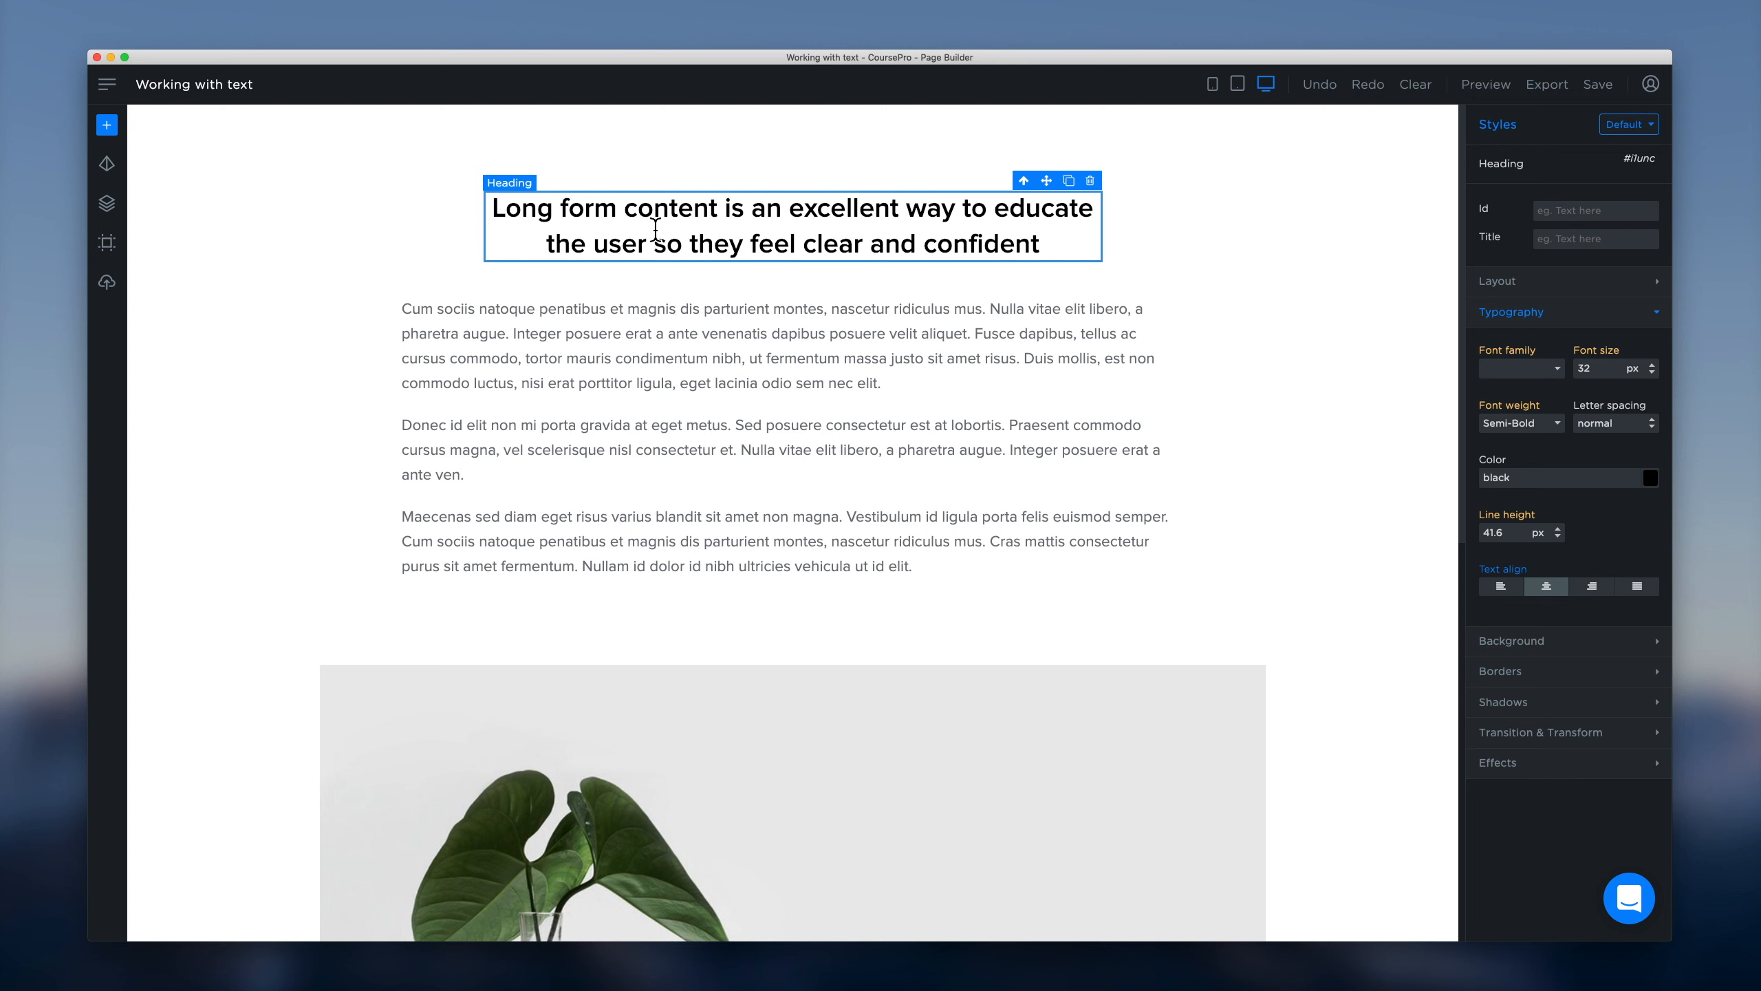
Step: Replace "content is an excellent" in the heading with "and write something new"
{"action": "double_click", "coordinate": [637, 222]}
{"action": "left_click", "coordinate": [630, 224]}
{"action": "left_click_drag", "start_coordinate": [630, 223], "coordinate": [901, 219]}
{"action": "key", "text": "BackSpace"}
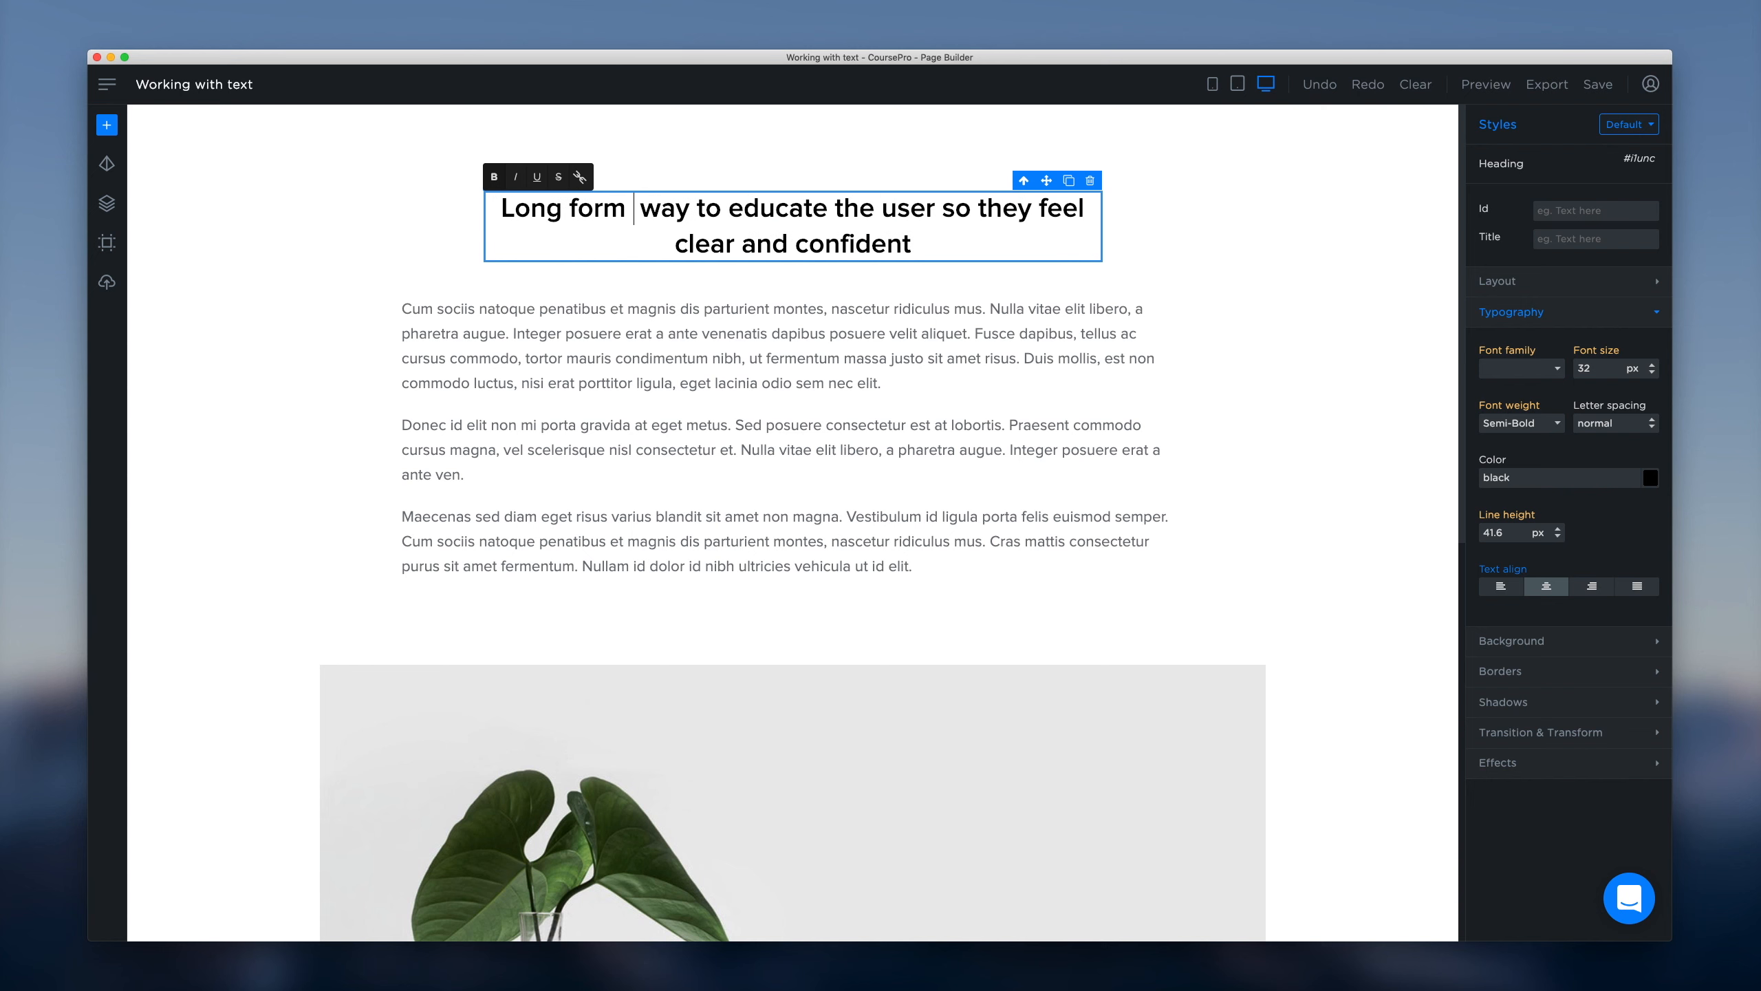
{"action": "type", "text": "and write something new"}
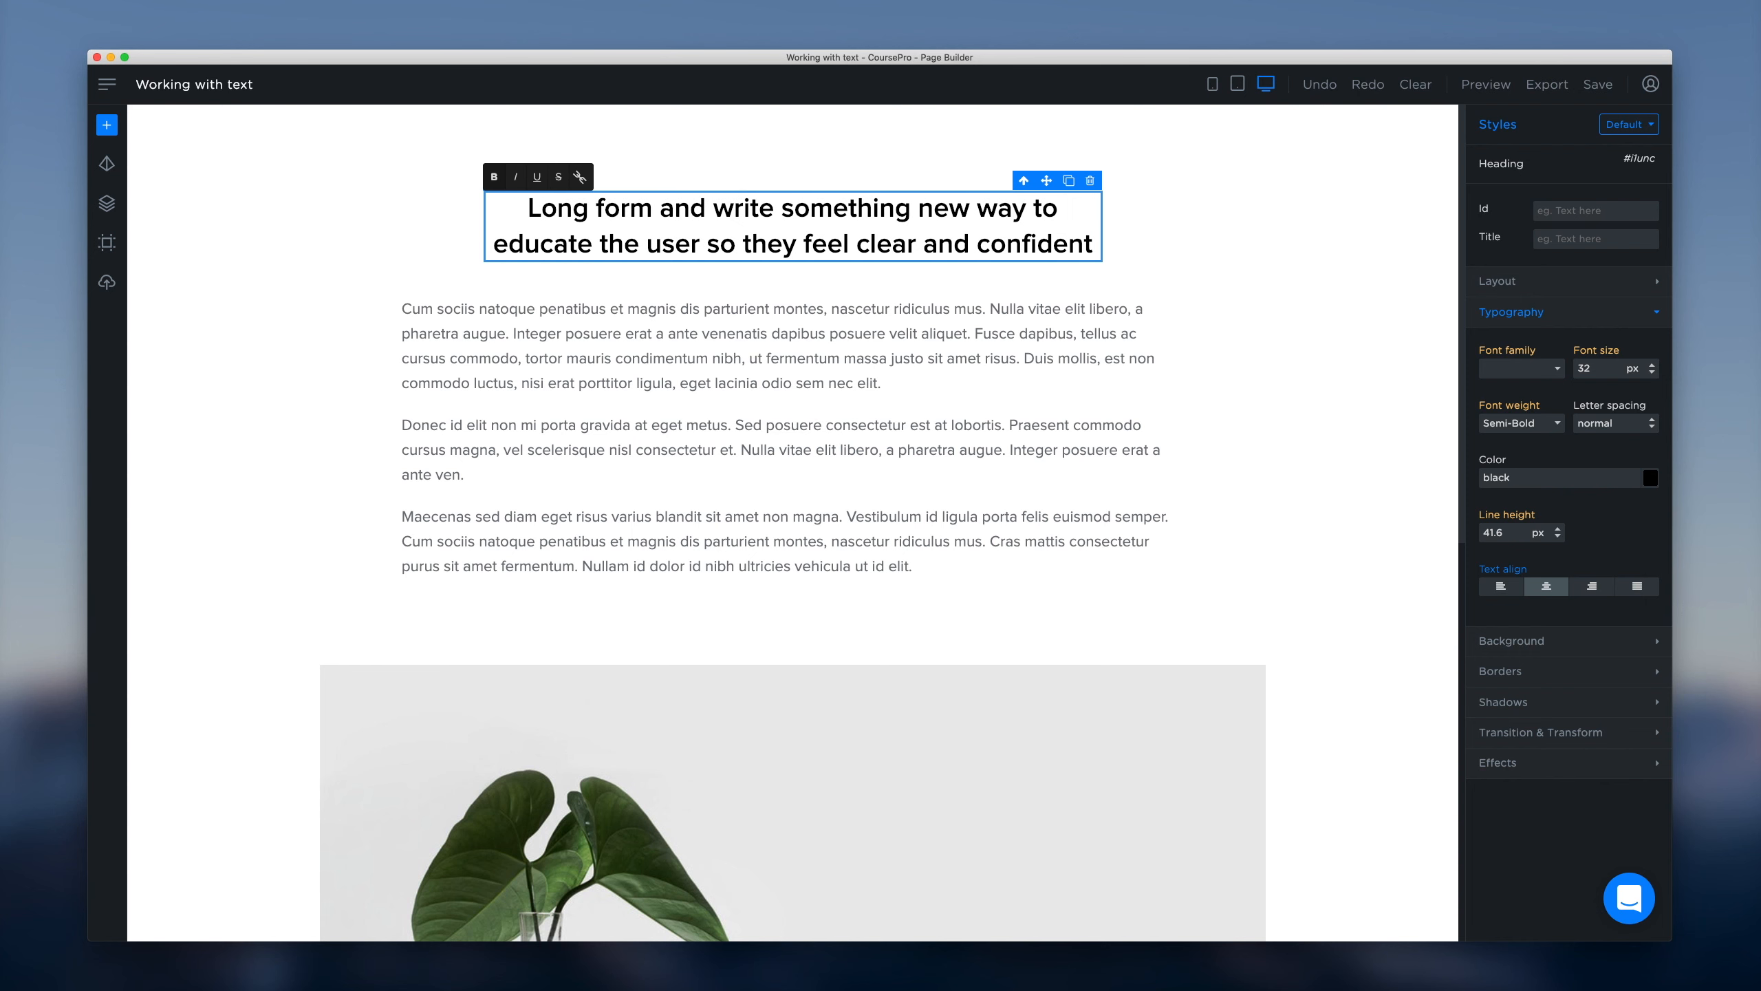
Step: Italicize and underline the words "write something new" in the heading and finish editing its text
{"action": "left_click_drag", "start_coordinate": [970, 209], "coordinate": [722, 212]}
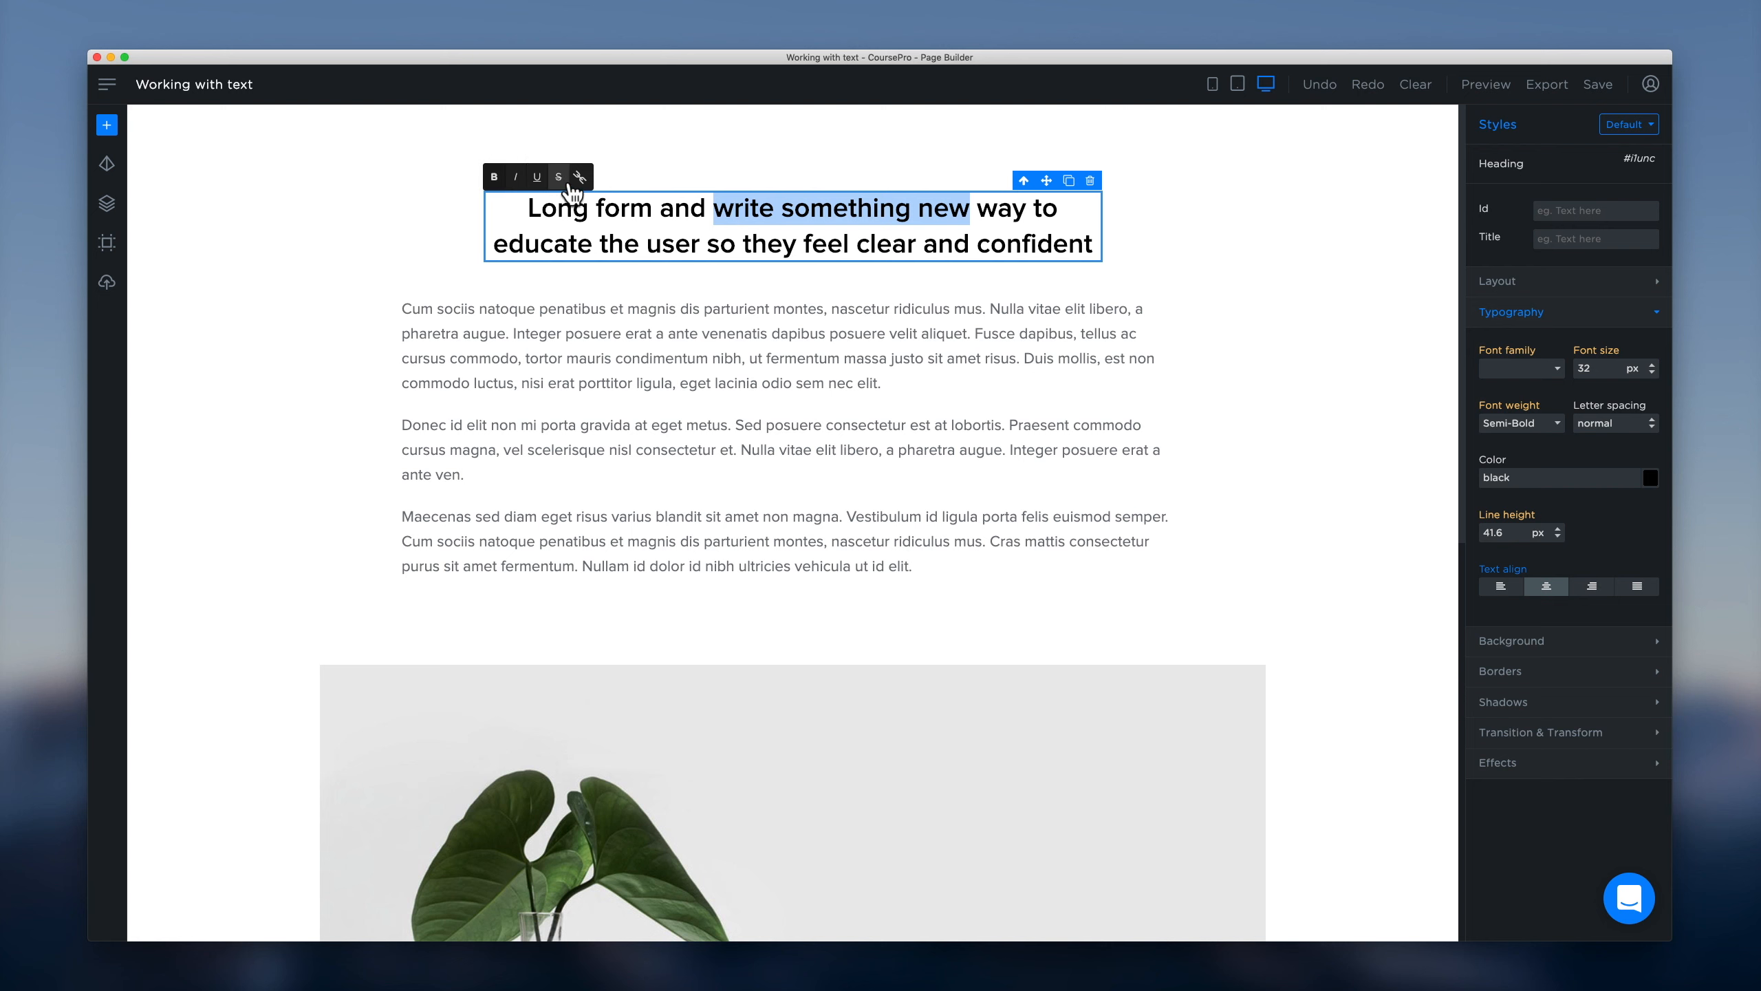
{"action": "left_click", "coordinate": [517, 179]}
{"action": "left_click", "coordinate": [545, 184]}
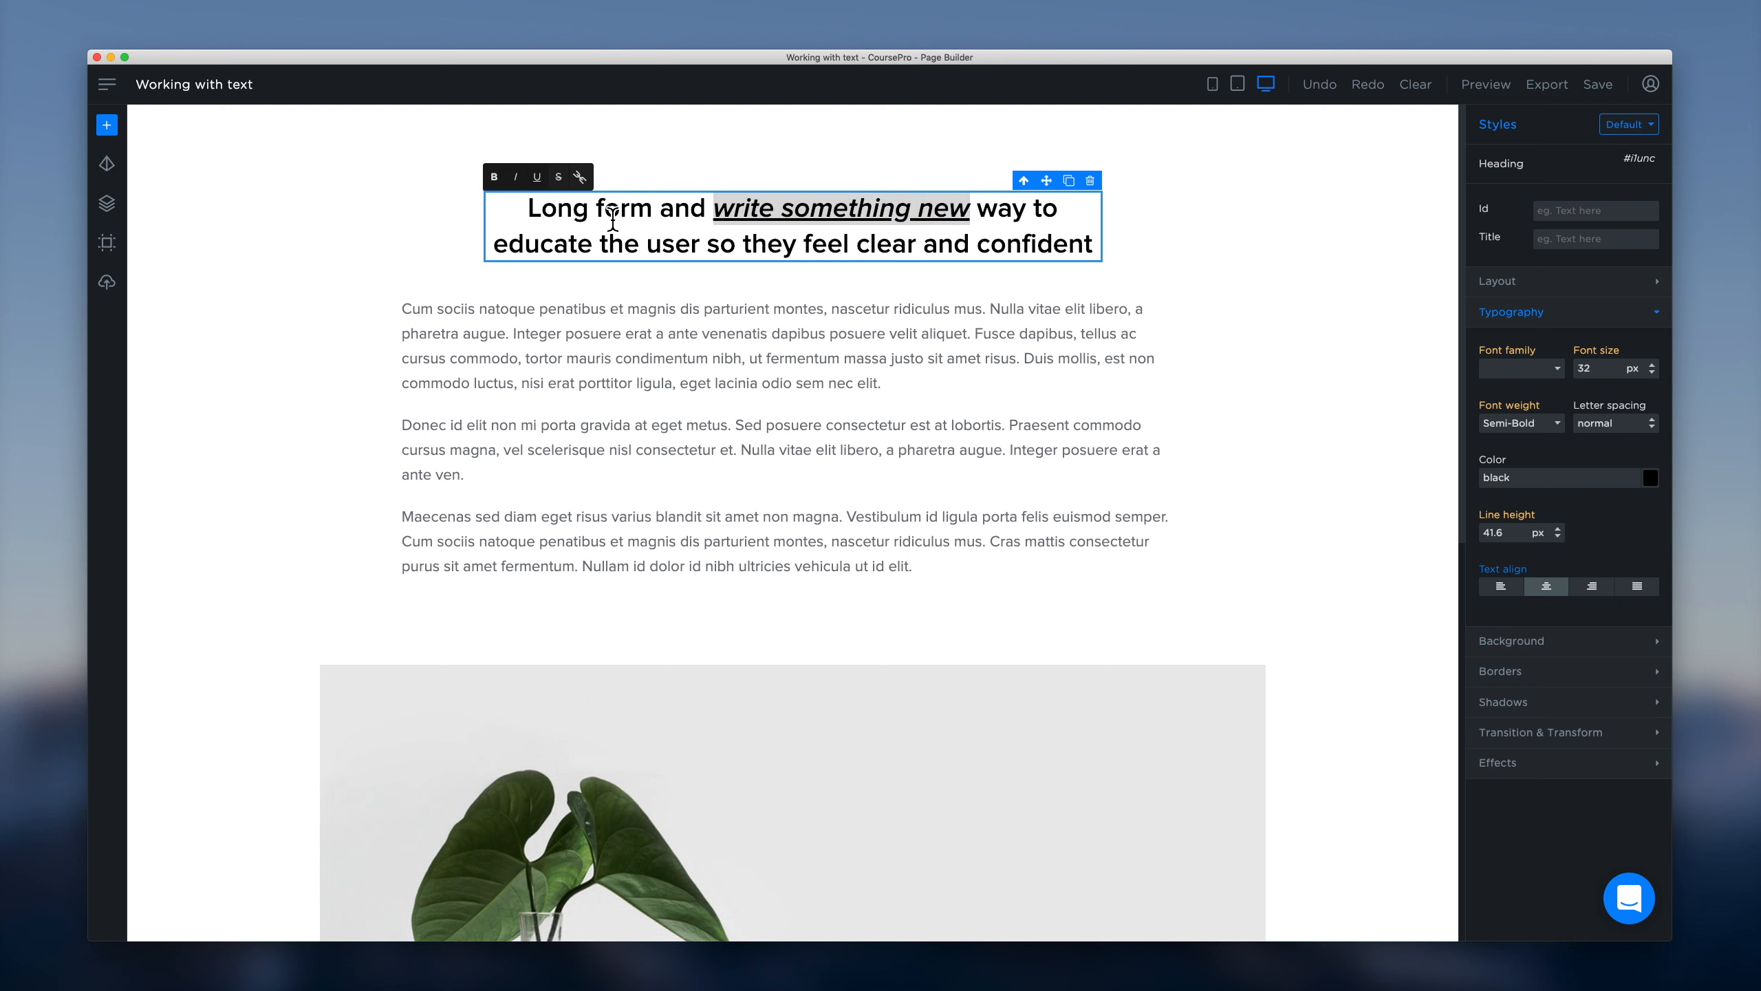
{"action": "left_click", "coordinate": [674, 218]}
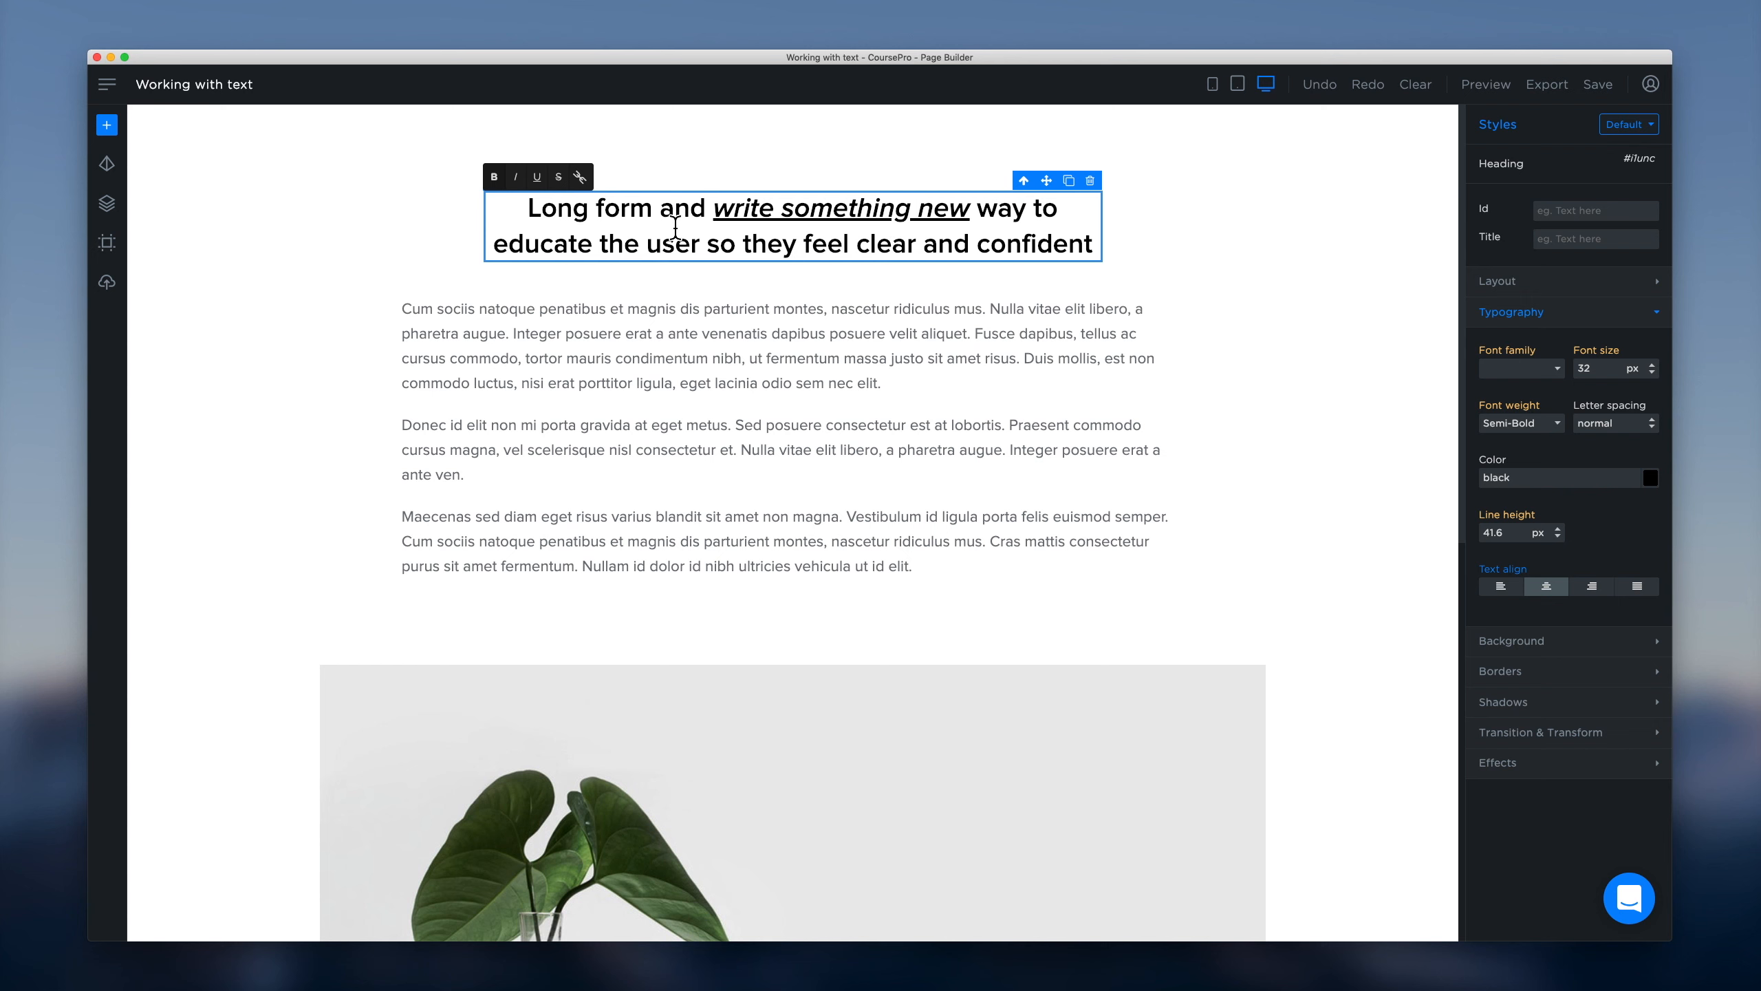
{"action": "left_click", "coordinate": [690, 183]}
{"action": "left_click", "coordinate": [687, 221]}
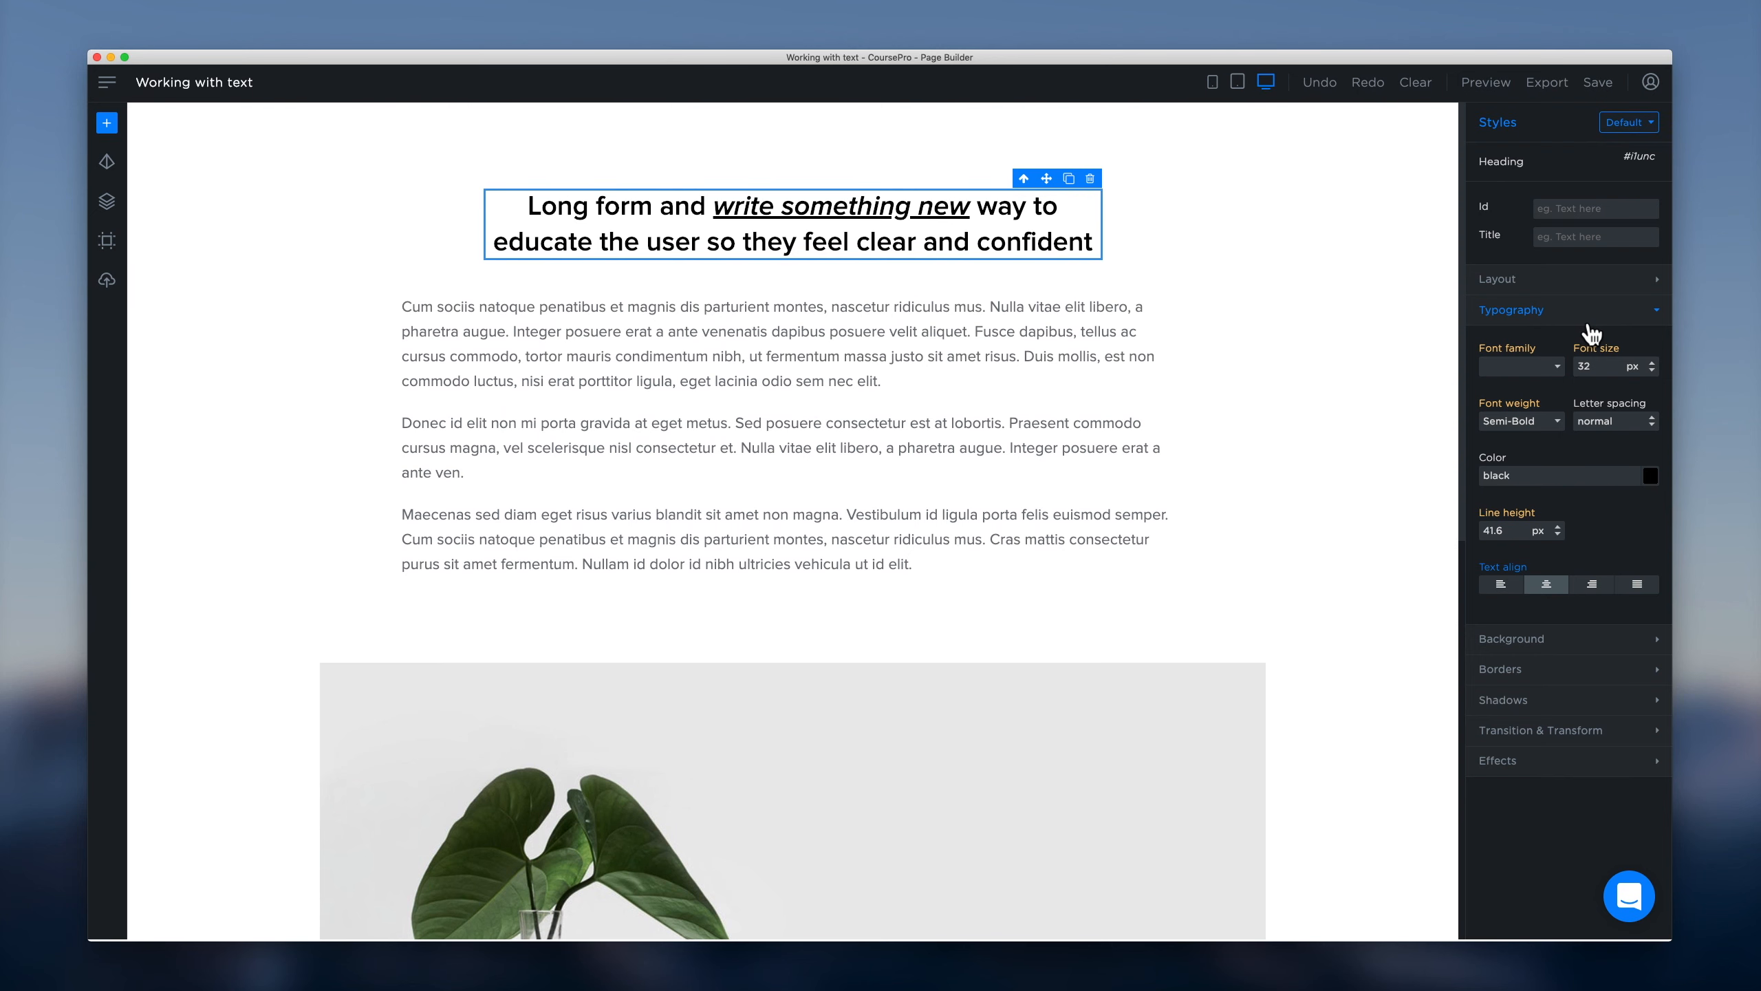
Step: Set the heading's font family to Georgia and its font size to 30 px
{"action": "left_click", "coordinate": [1556, 369]}
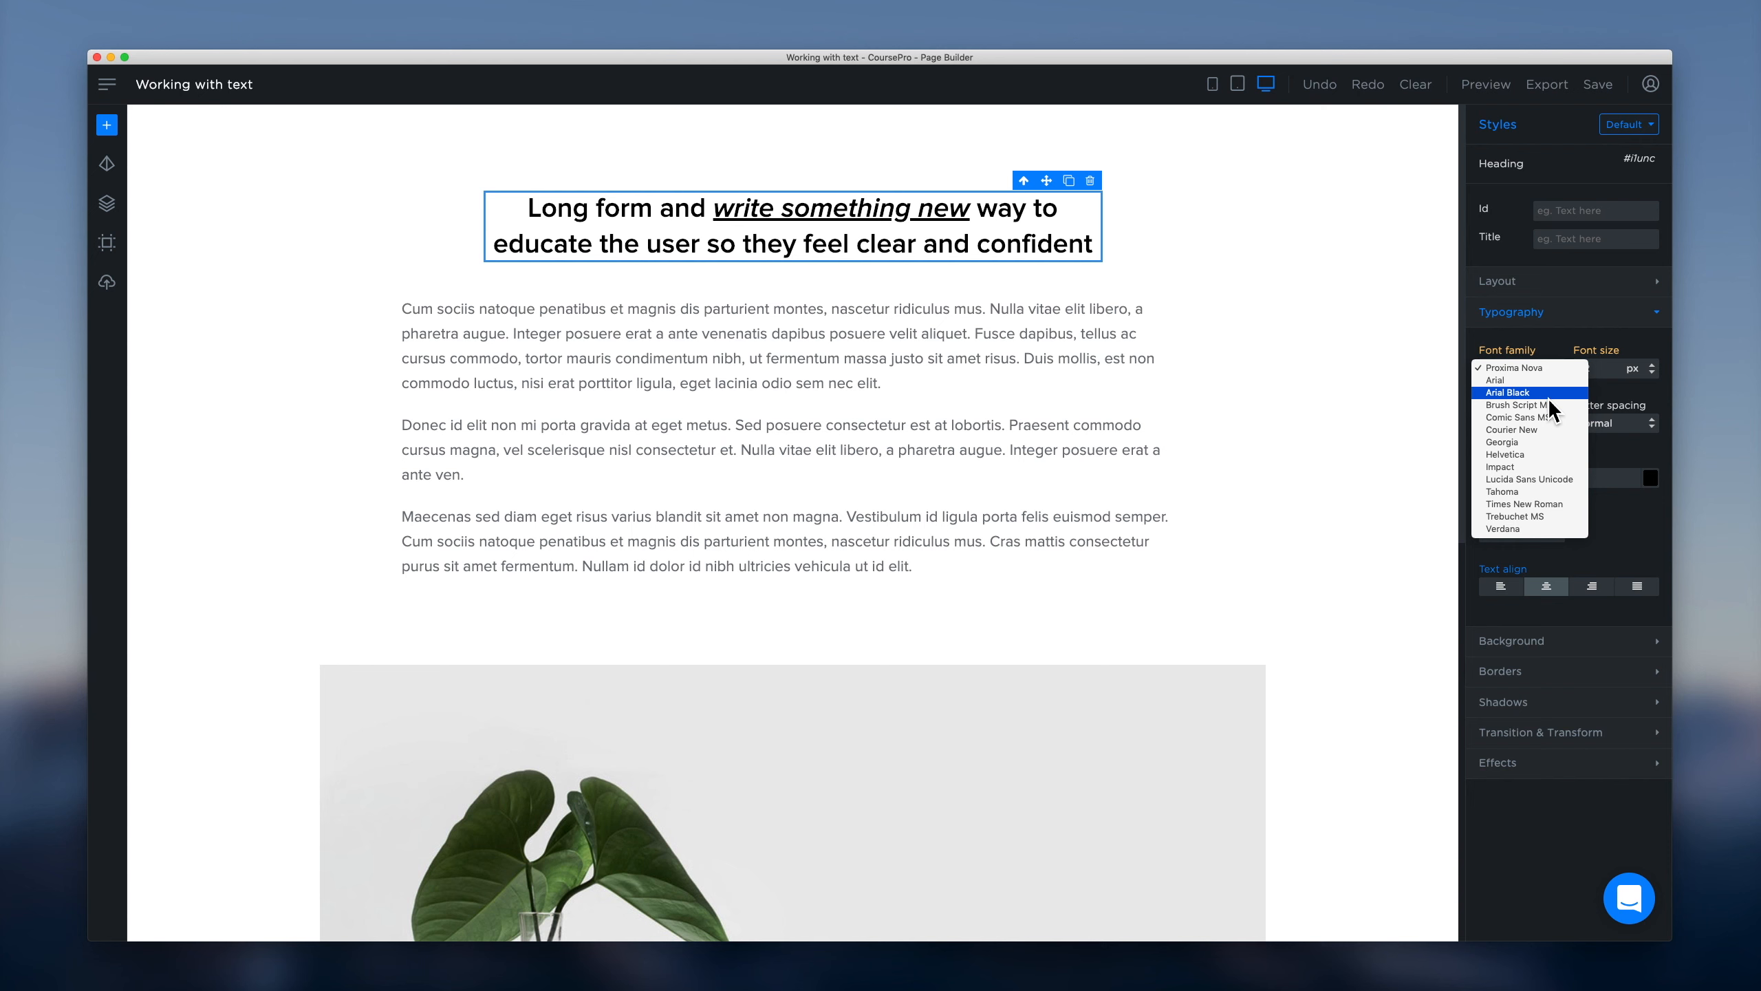
{"action": "left_click", "coordinate": [1548, 441]}
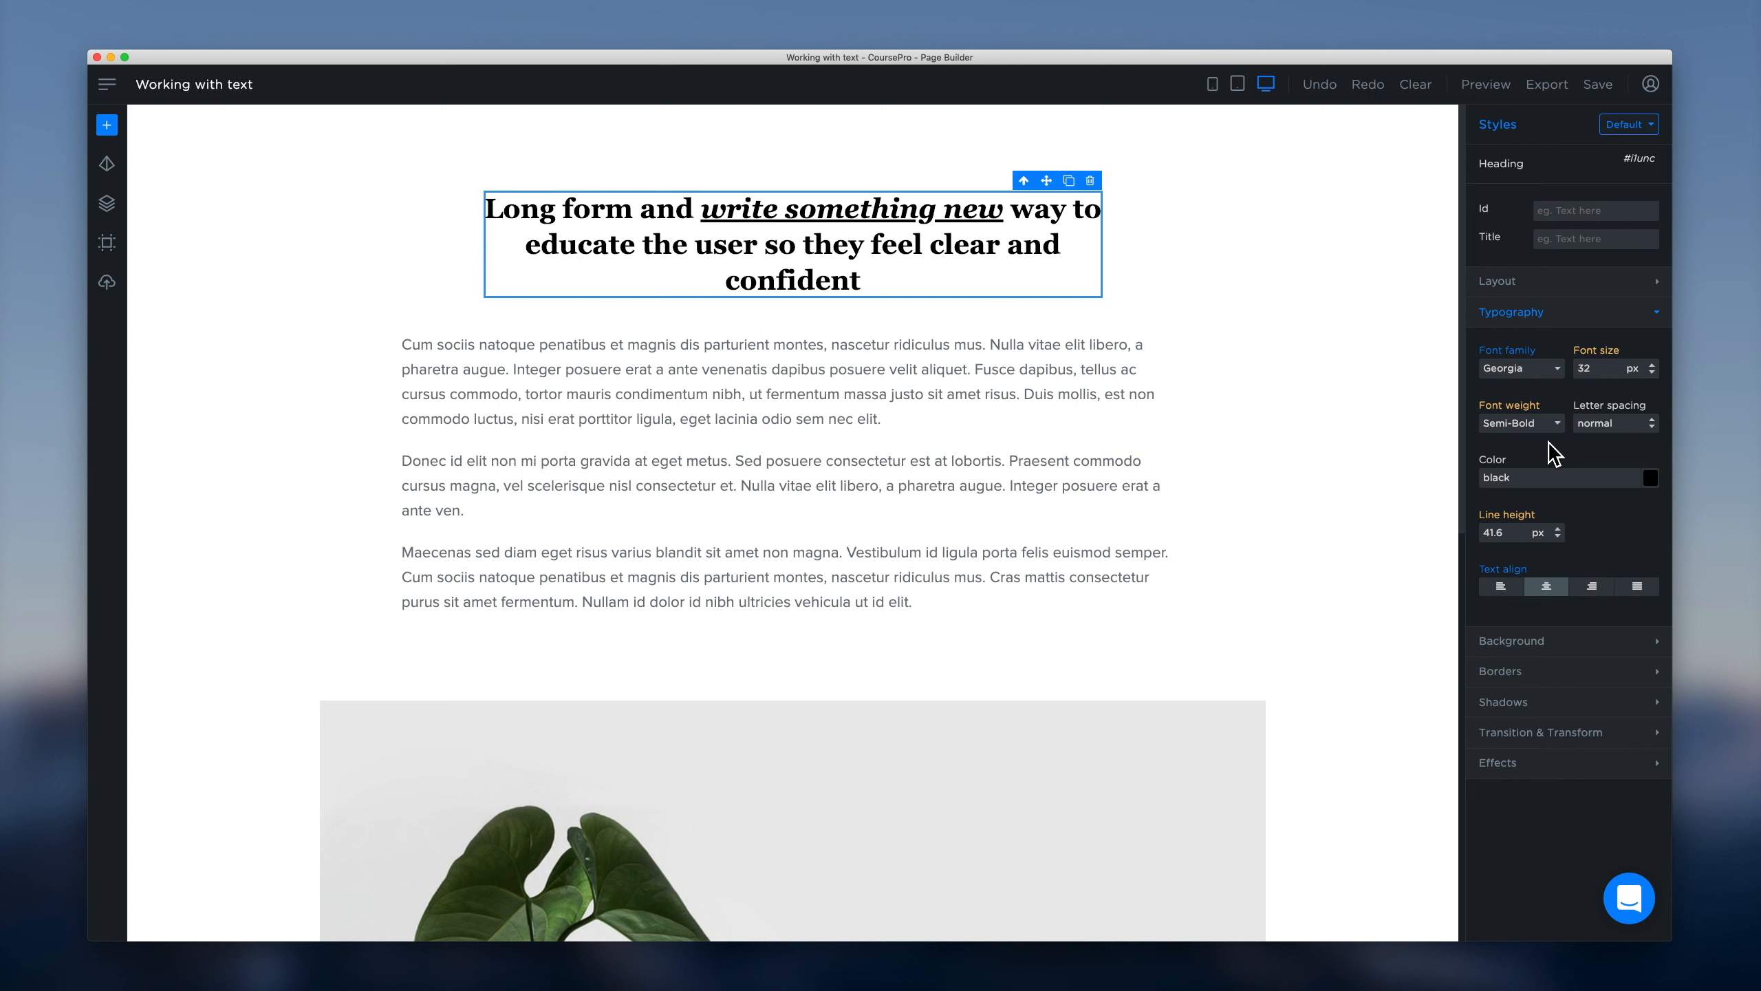
{"action": "left_click", "coordinate": [1626, 369]}
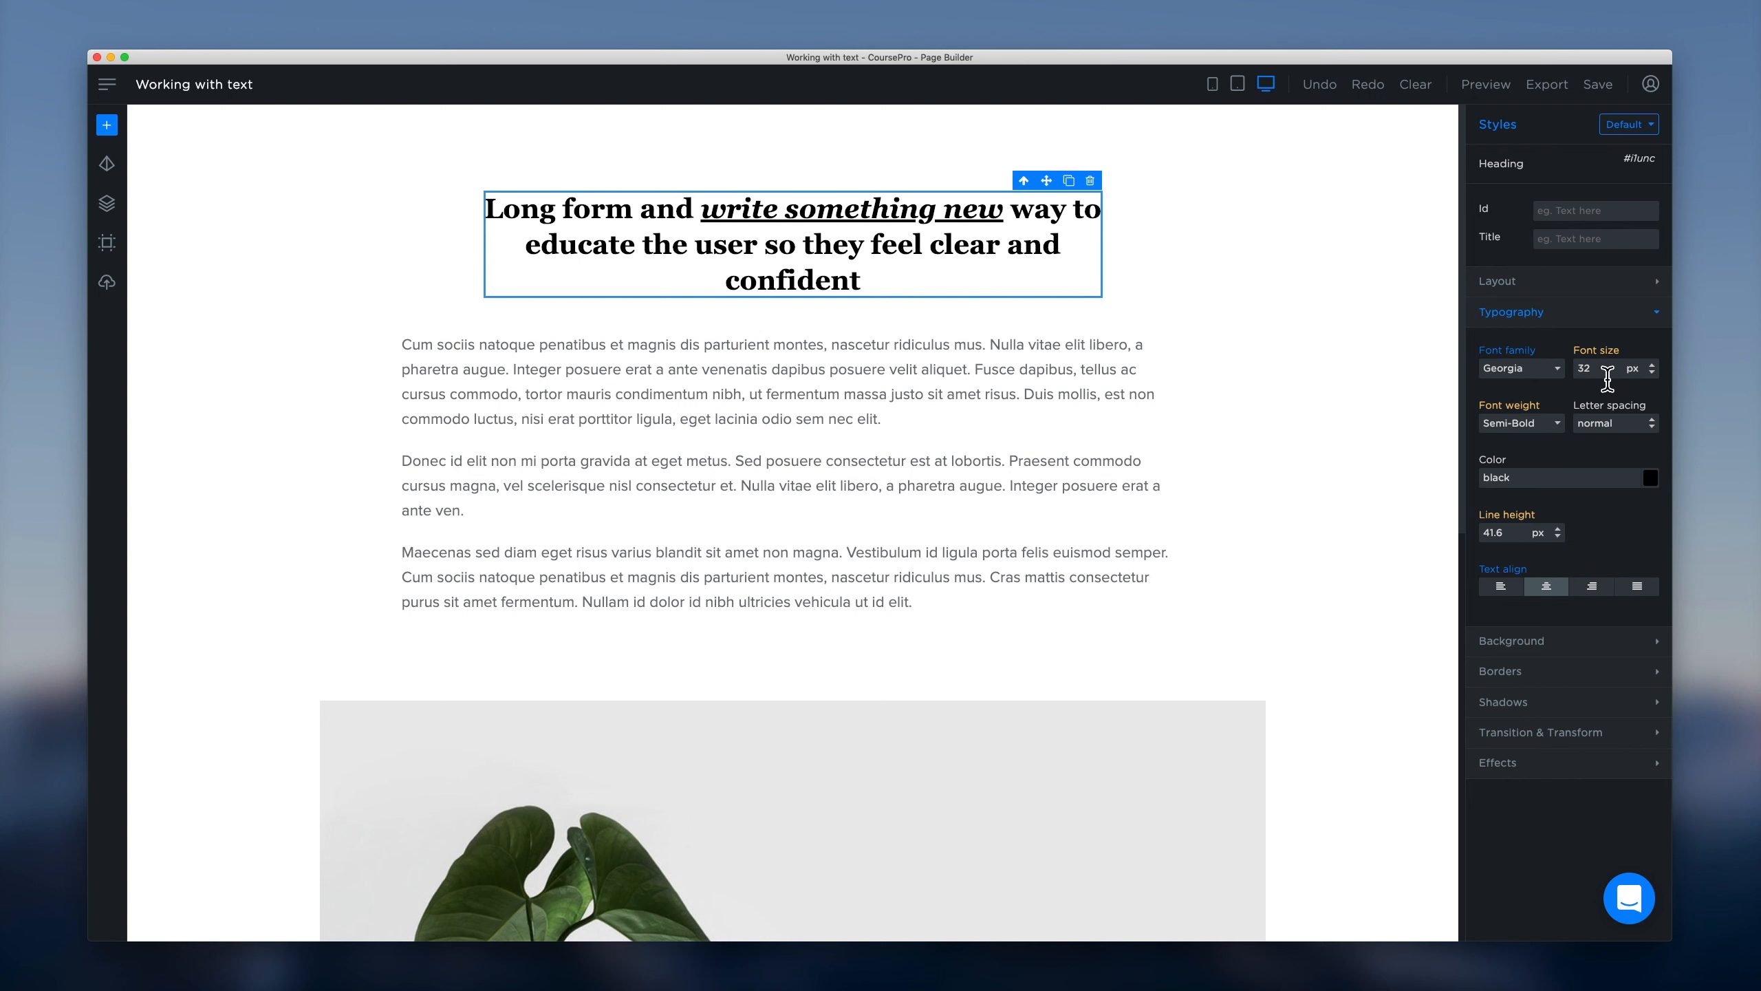
{"action": "left_click", "coordinate": [1656, 375]}
{"action": "left_click", "coordinate": [1656, 375]}
{"action": "left_click", "coordinate": [1656, 376]}
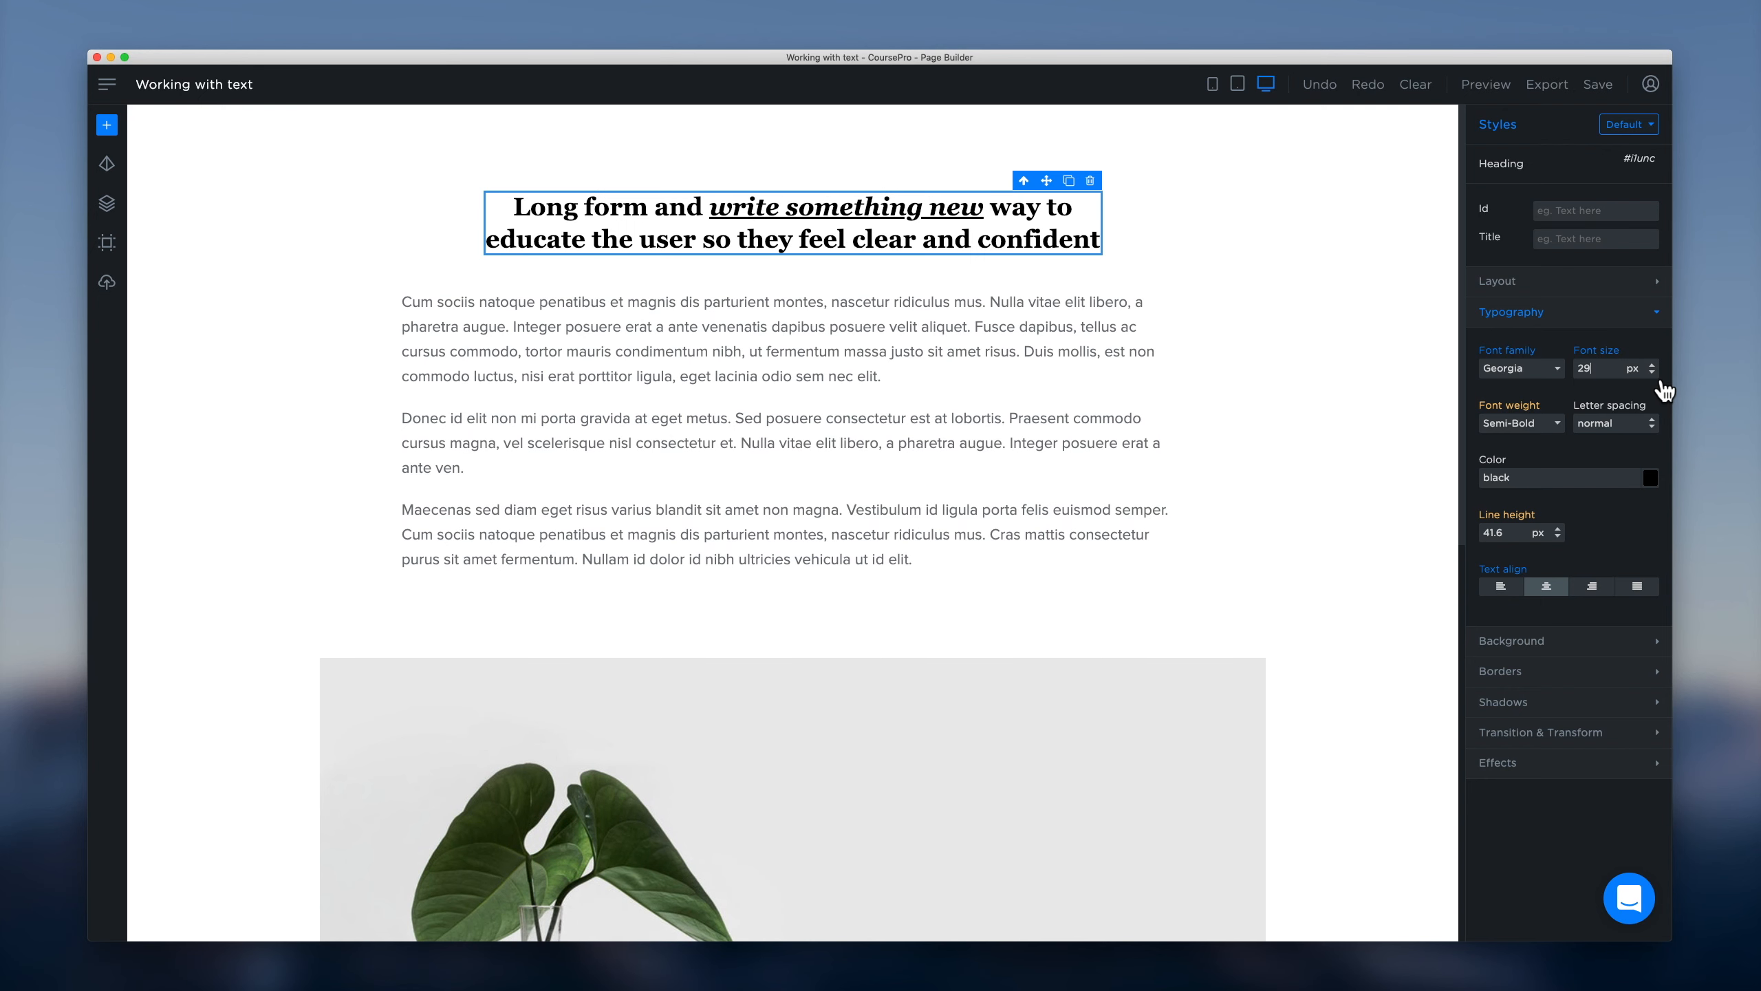
{"action": "left_click", "coordinate": [1658, 378]}
{"action": "left_click", "coordinate": [1657, 378]}
{"action": "left_click", "coordinate": [1658, 378]}
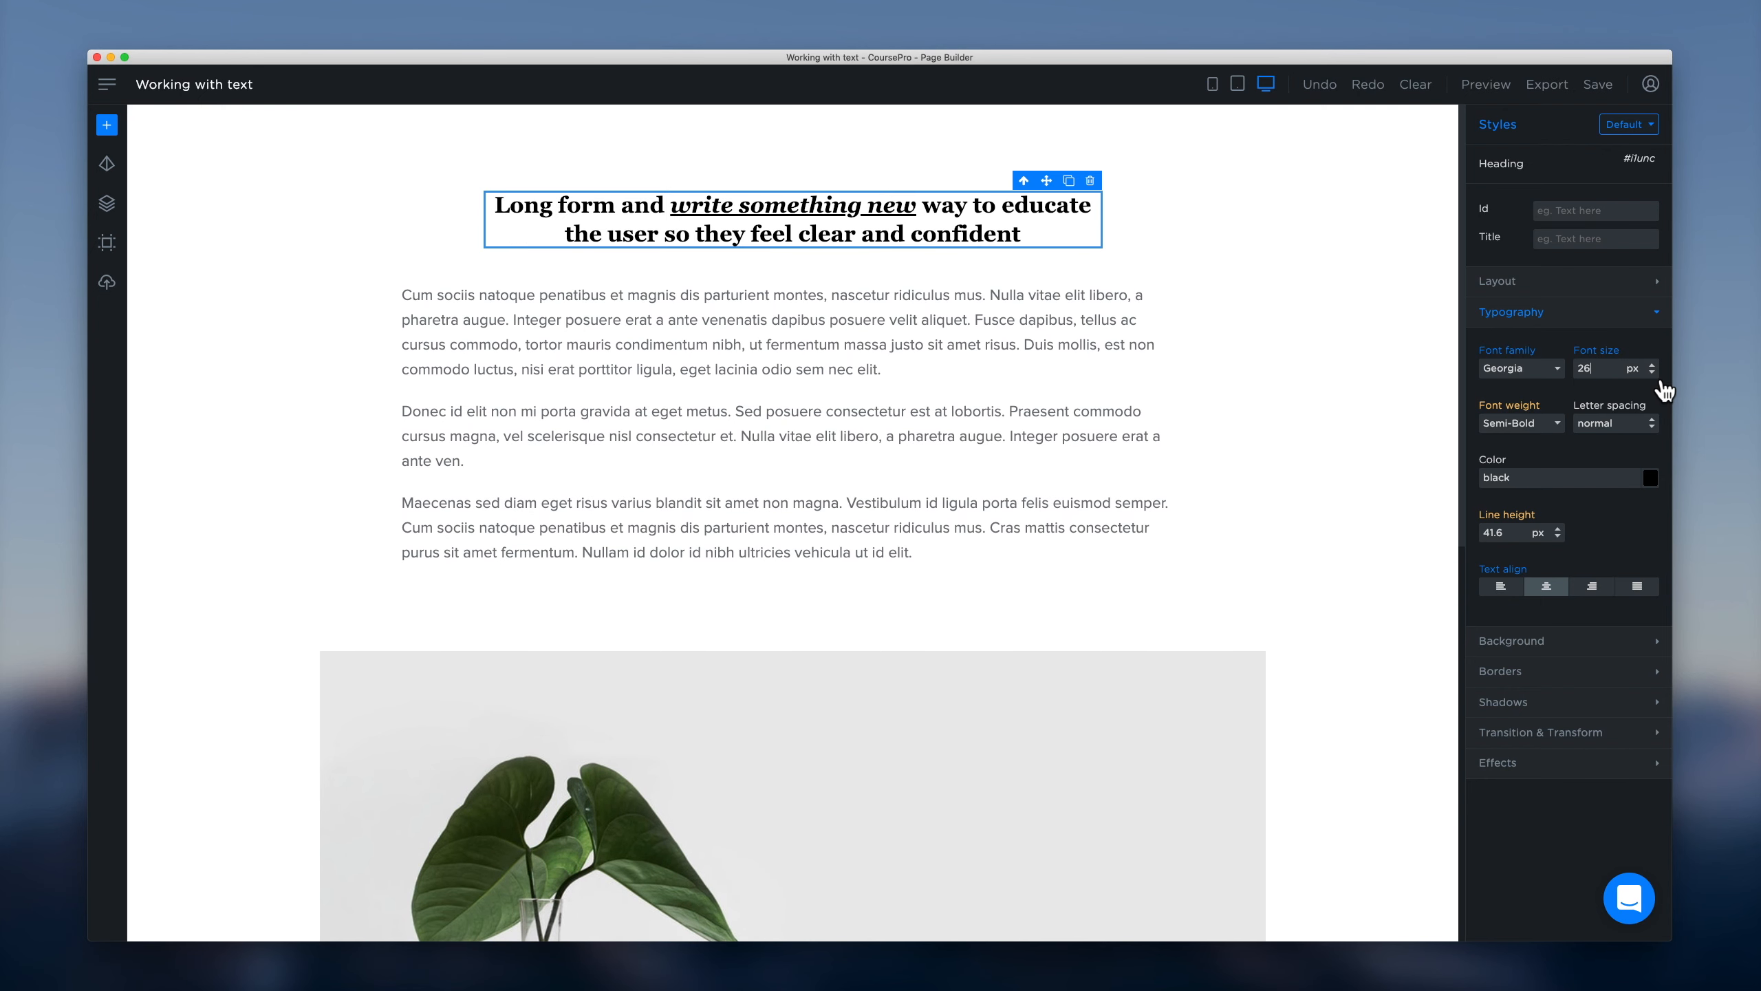
{"action": "left_click", "coordinate": [1656, 368]}
{"action": "left_click", "coordinate": [1655, 368]}
{"action": "left_click", "coordinate": [1656, 368]}
{"action": "left_click", "coordinate": [1654, 365]}
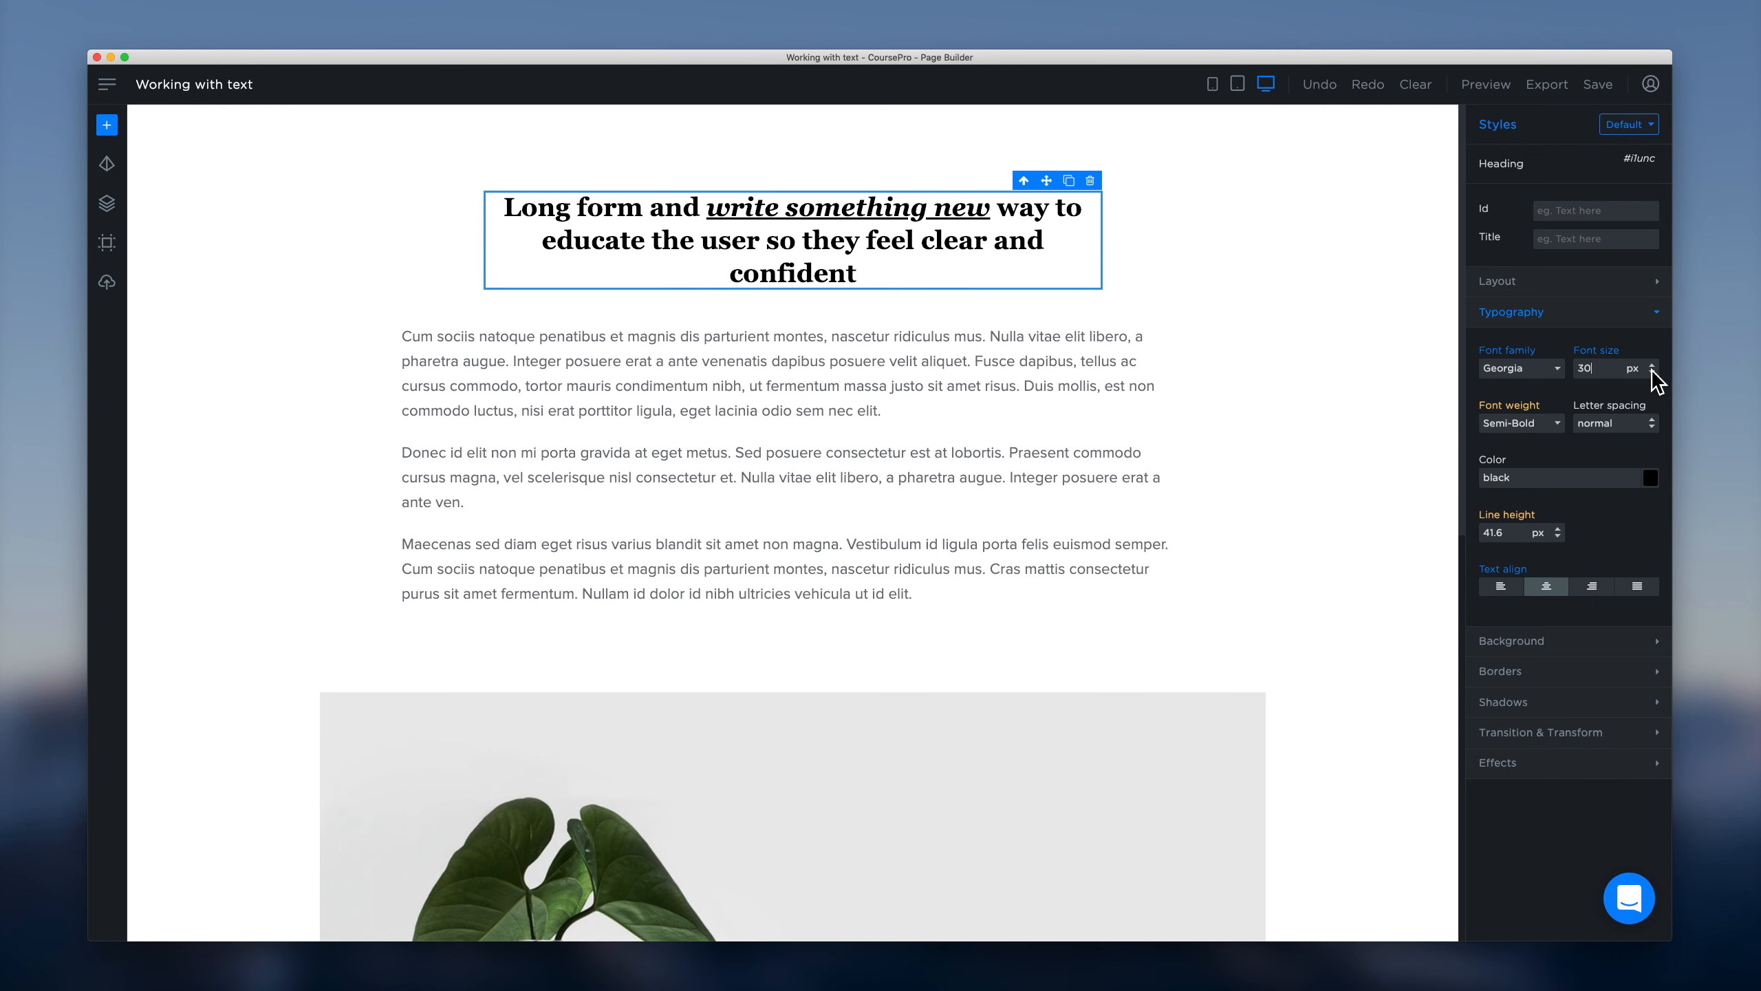
Step: Set the heading's font weight to Light
{"action": "left_click", "coordinate": [1527, 425]}
{"action": "left_click", "coordinate": [1530, 435]}
{"action": "left_click", "coordinate": [1535, 424]}
{"action": "left_click", "coordinate": [1539, 435]}
{"action": "left_click", "coordinate": [1536, 423]}
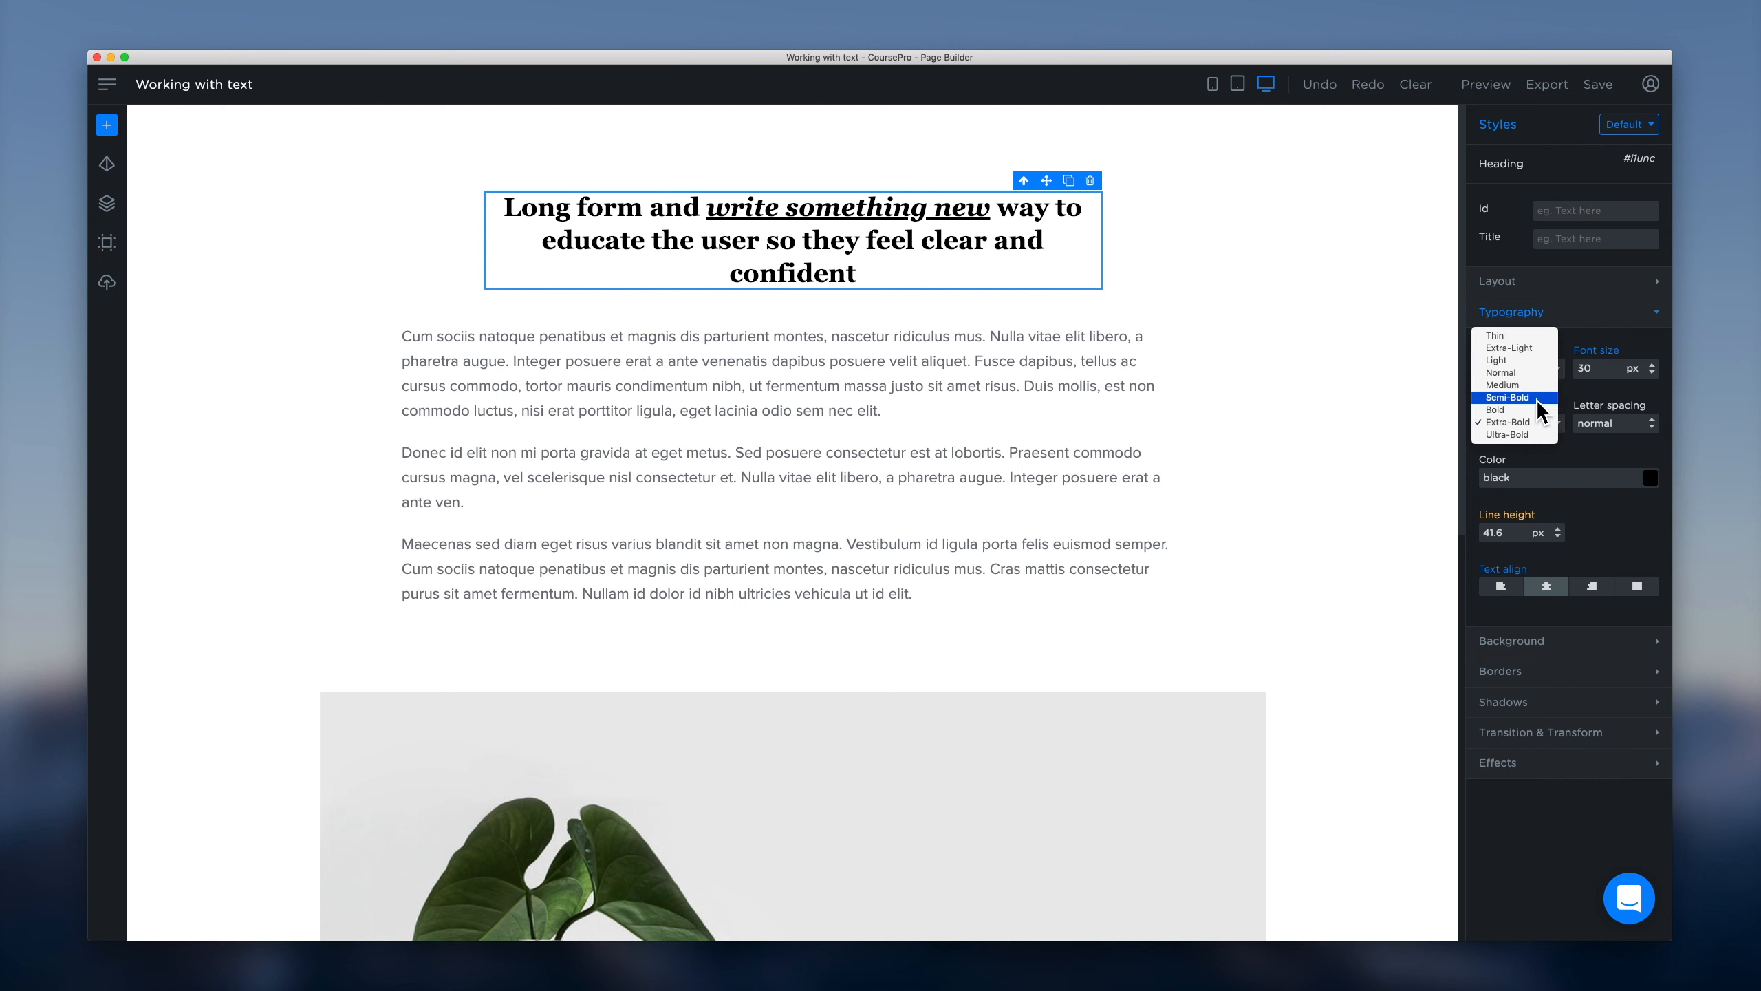
{"action": "left_click", "coordinate": [1536, 399]}
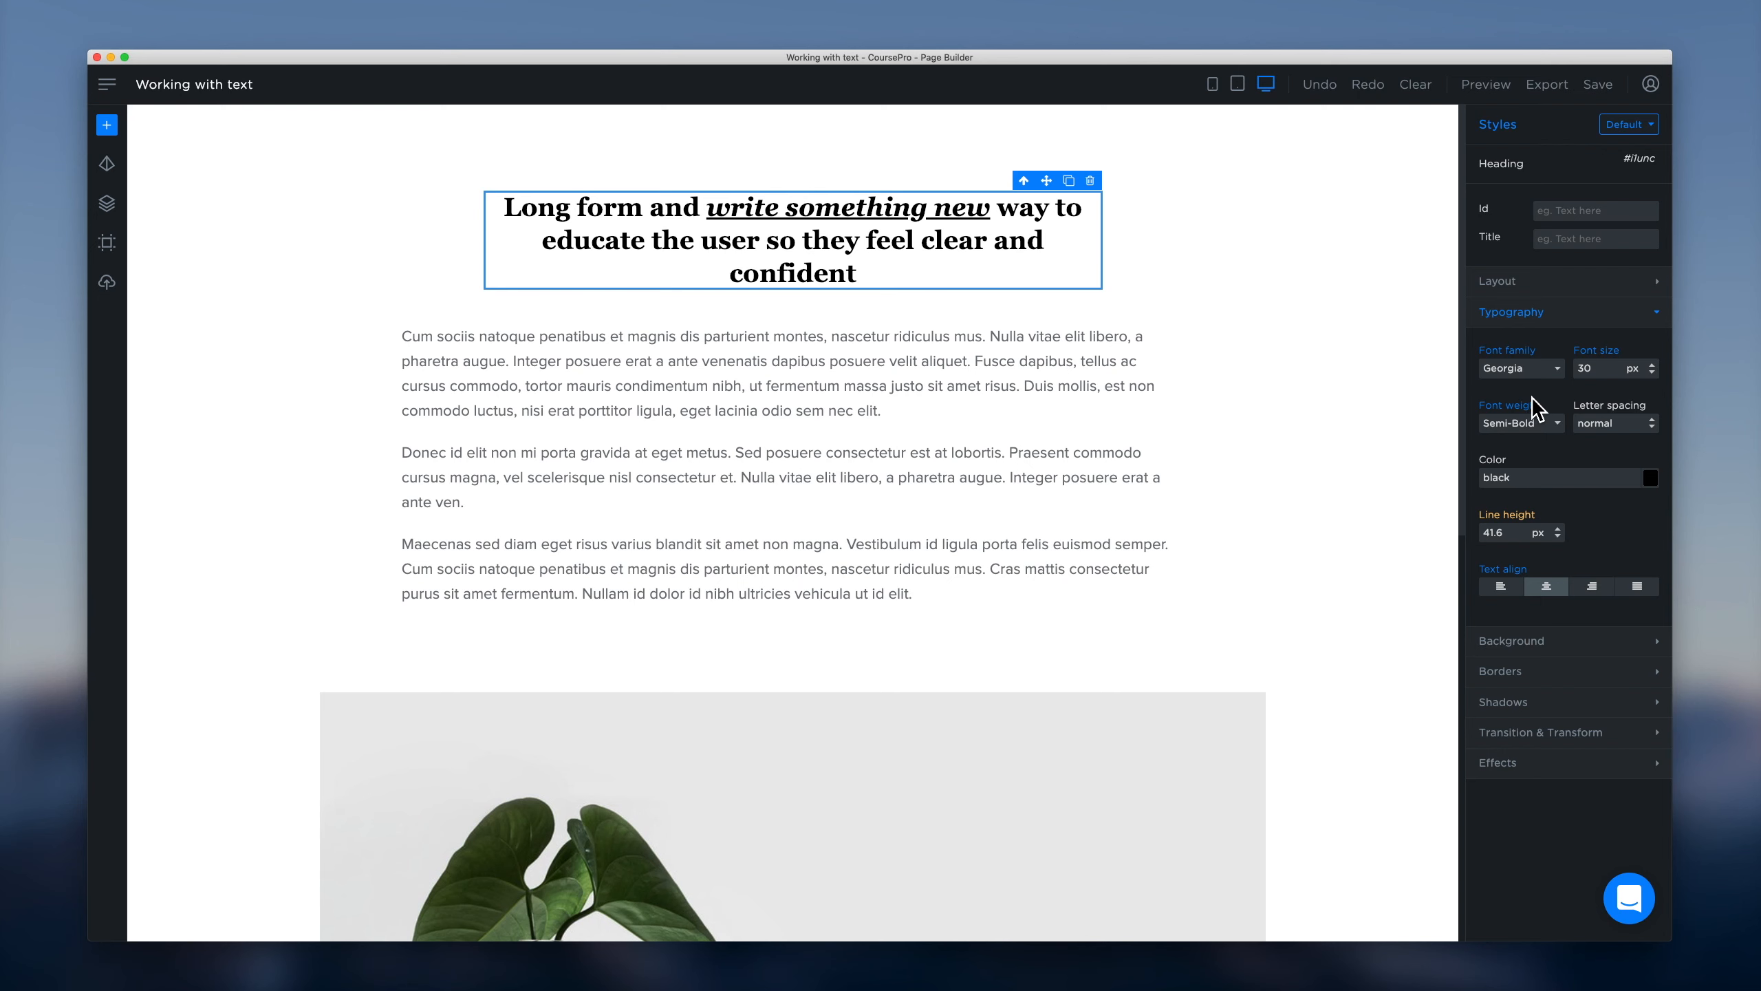
{"action": "left_click", "coordinate": [1538, 426]}
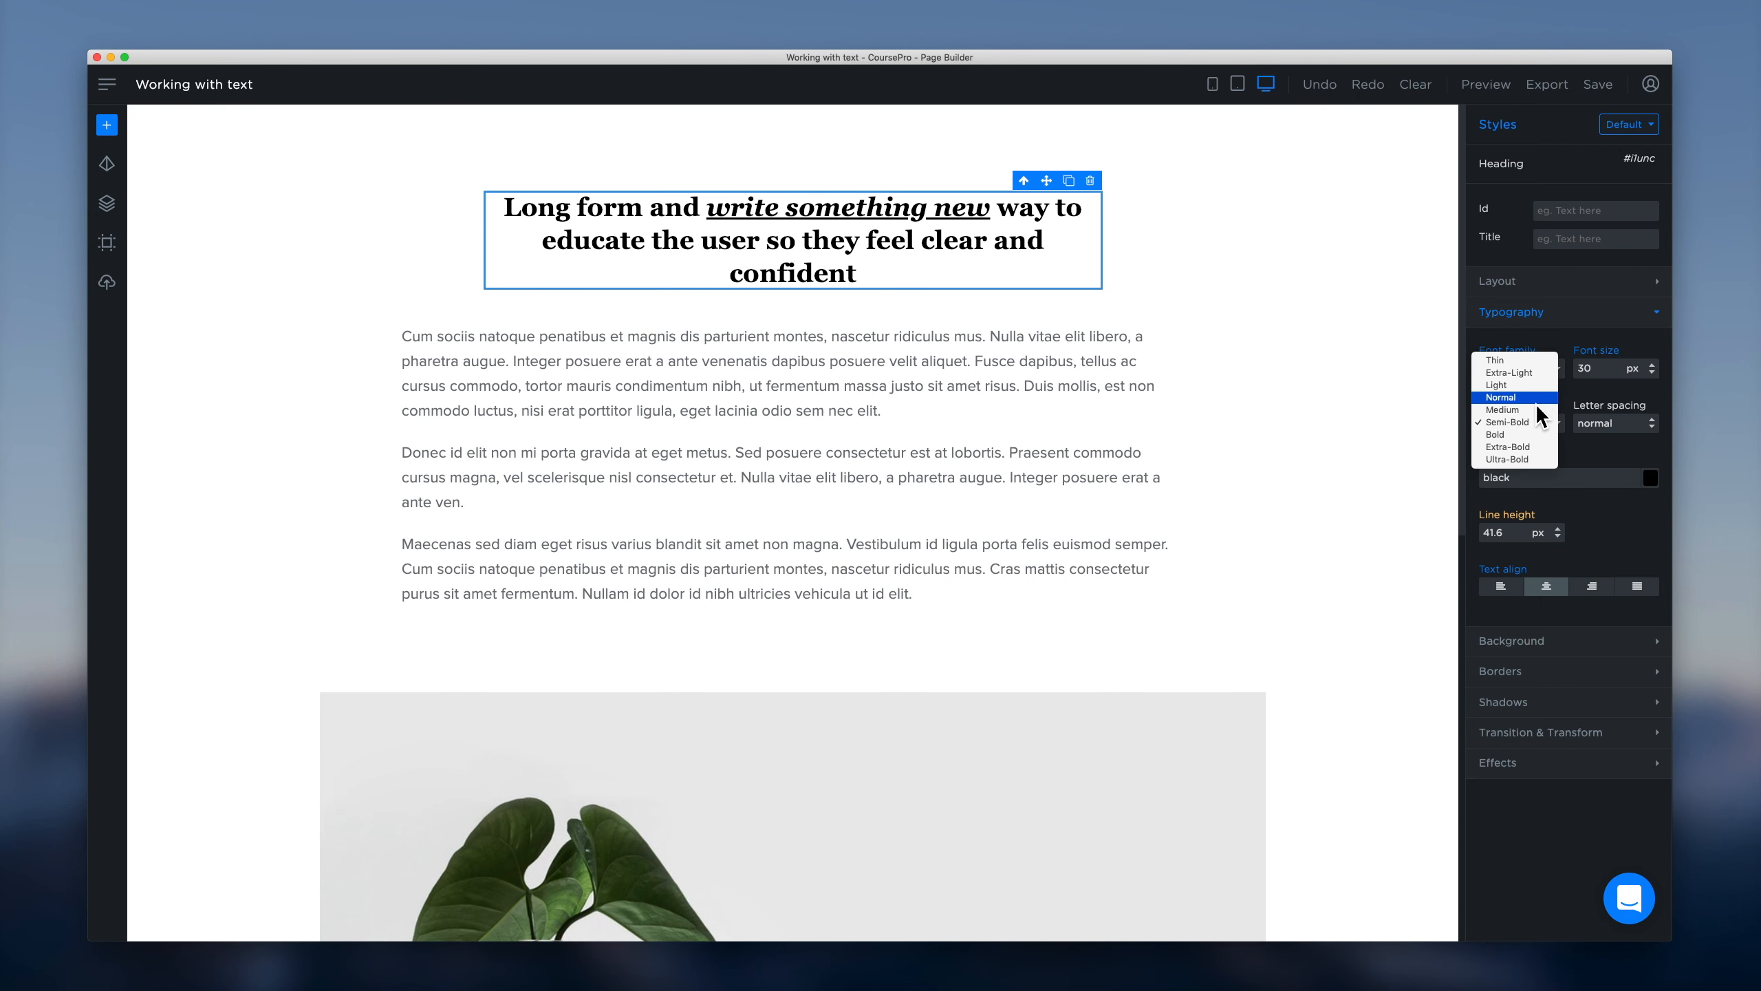
{"action": "left_click", "coordinate": [1534, 392]}
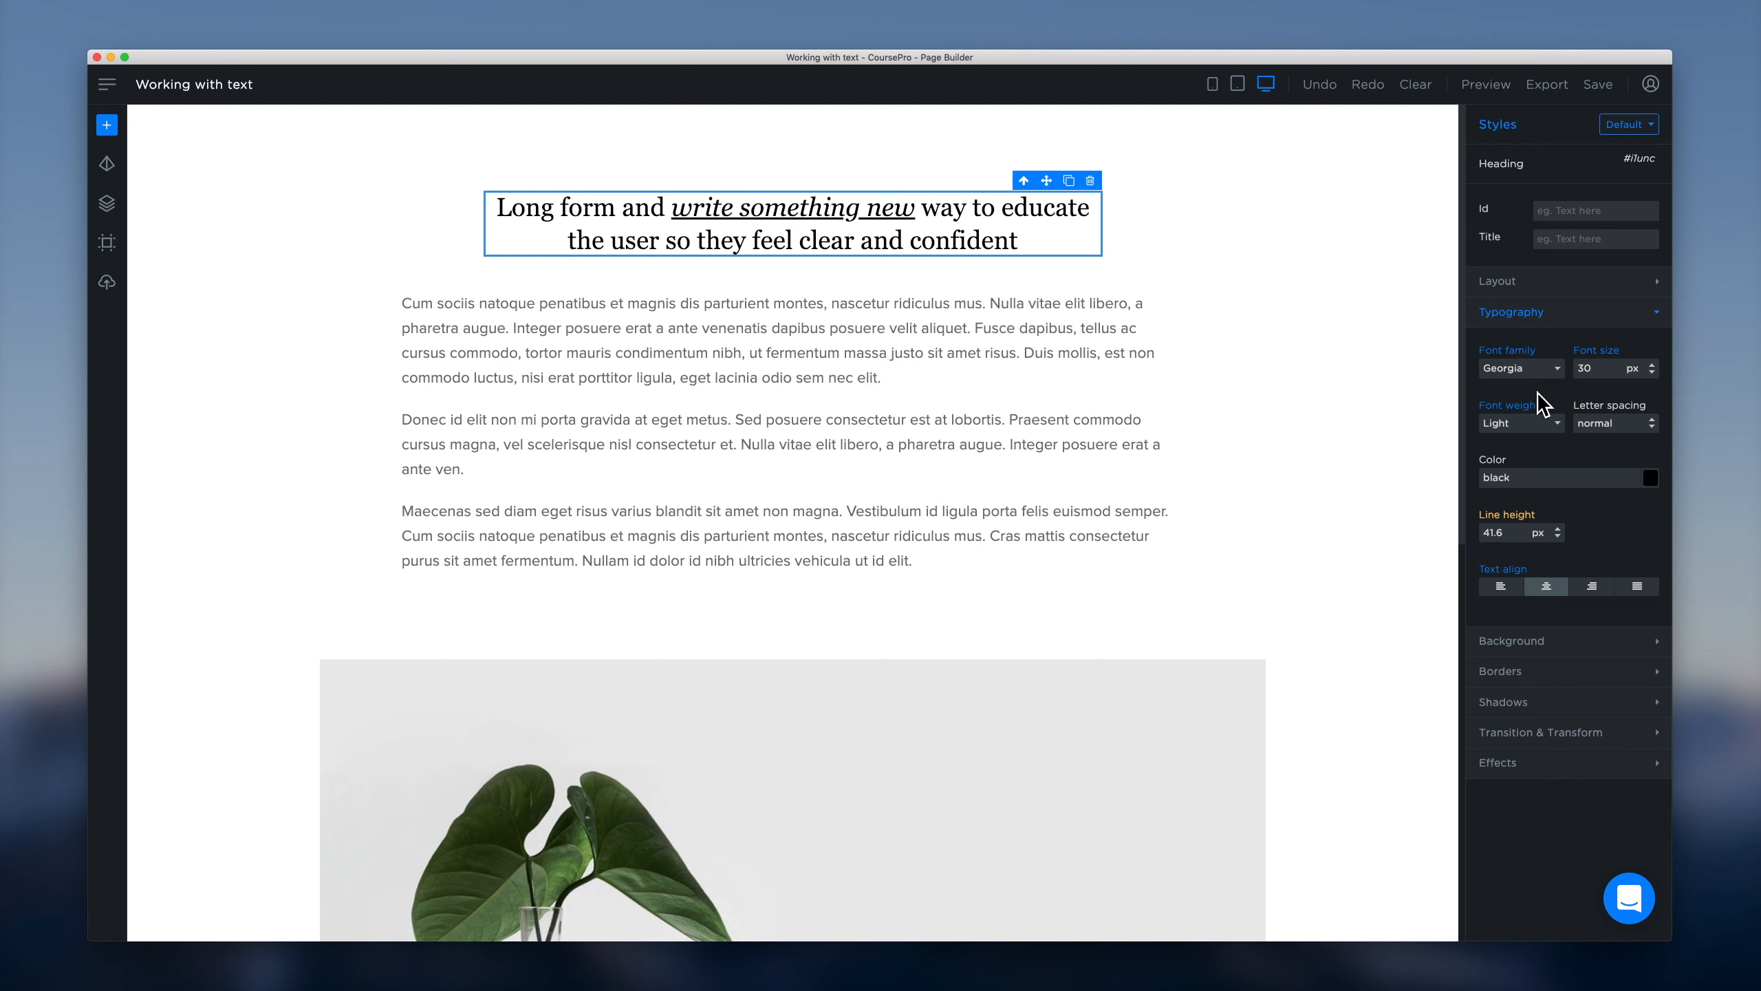
Step: Set the heading's letter spacing to 1 px
{"action": "left_click", "coordinate": [1633, 425]}
{"action": "left_click", "coordinate": [1566, 425]}
{"action": "left_click", "coordinate": [1610, 425]}
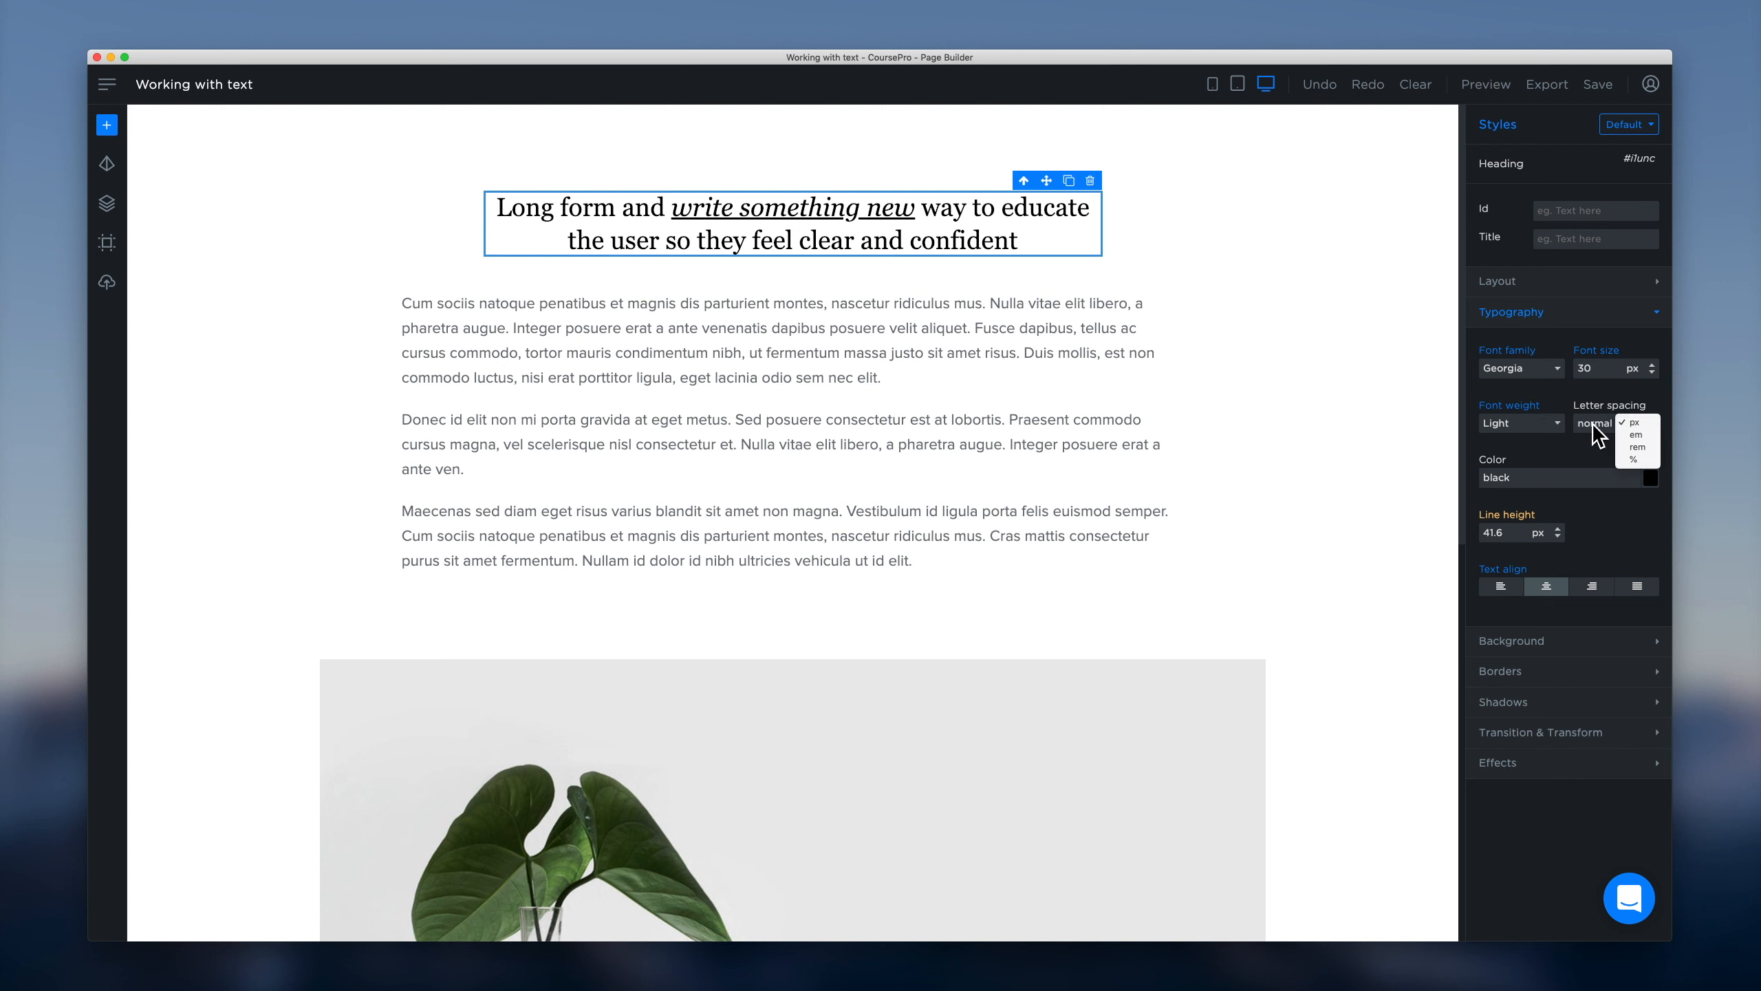
{"action": "double_click", "coordinate": [1599, 426]}
{"action": "type", "text": "2px"}
{"action": "key", "text": "Return"}
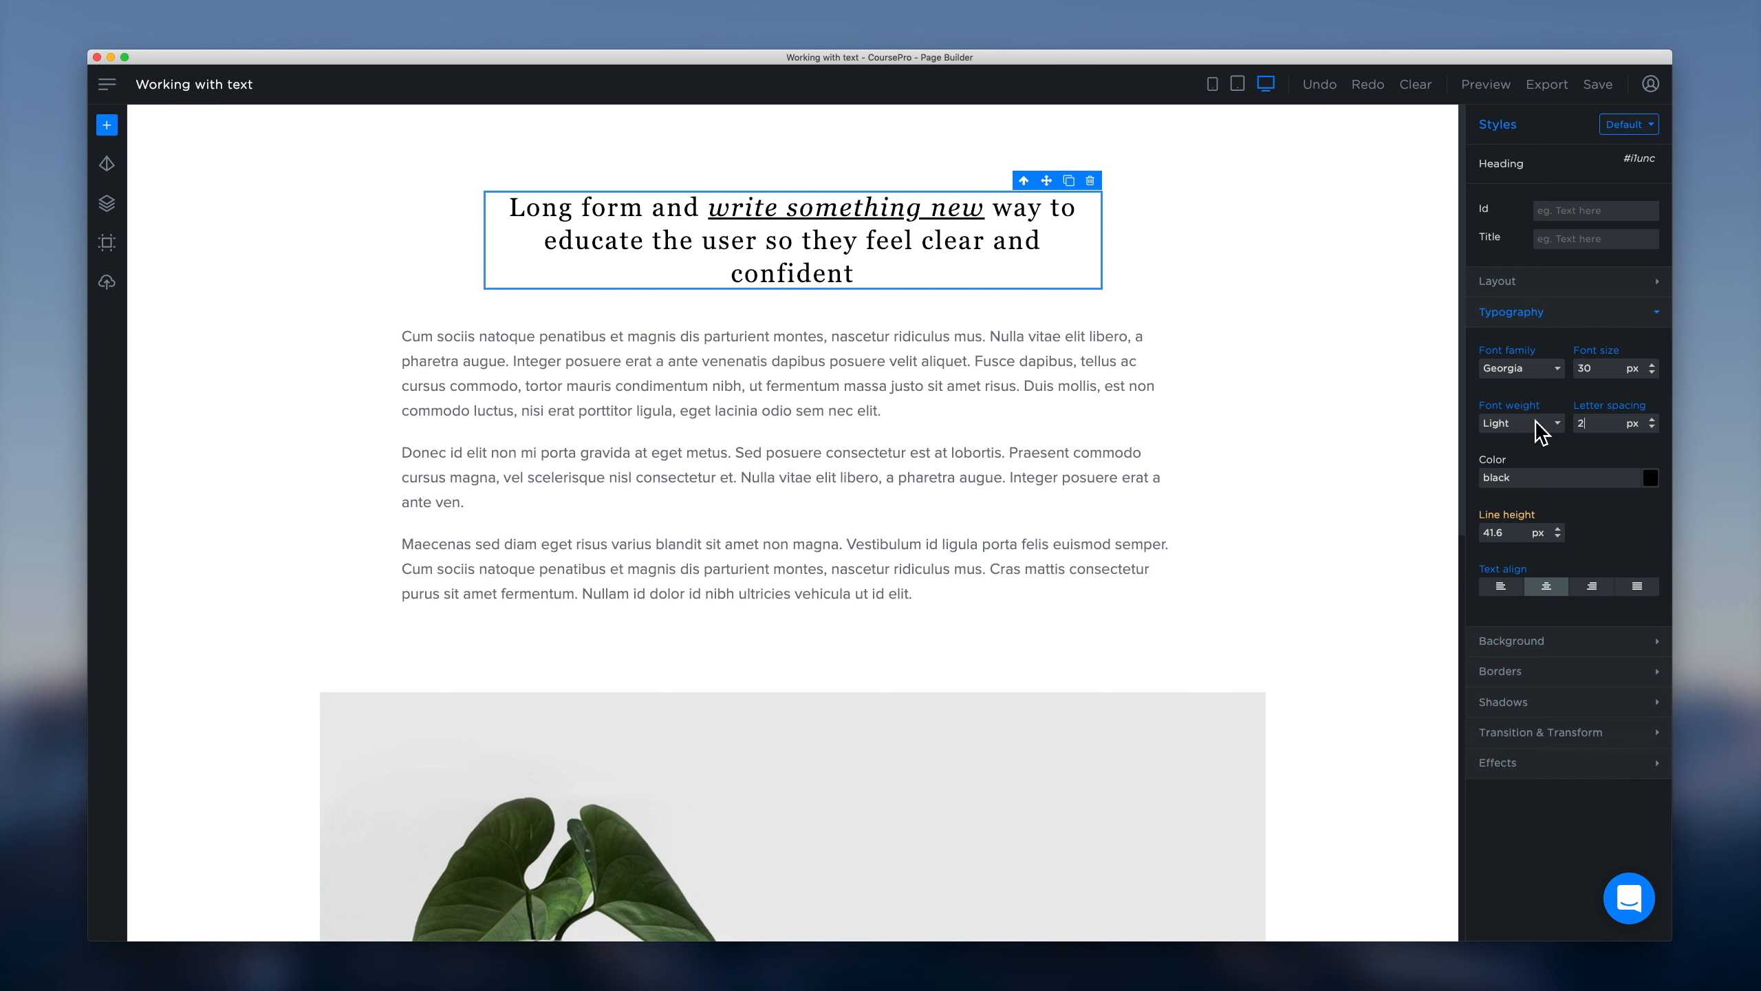
{"action": "key", "text": "Down"}
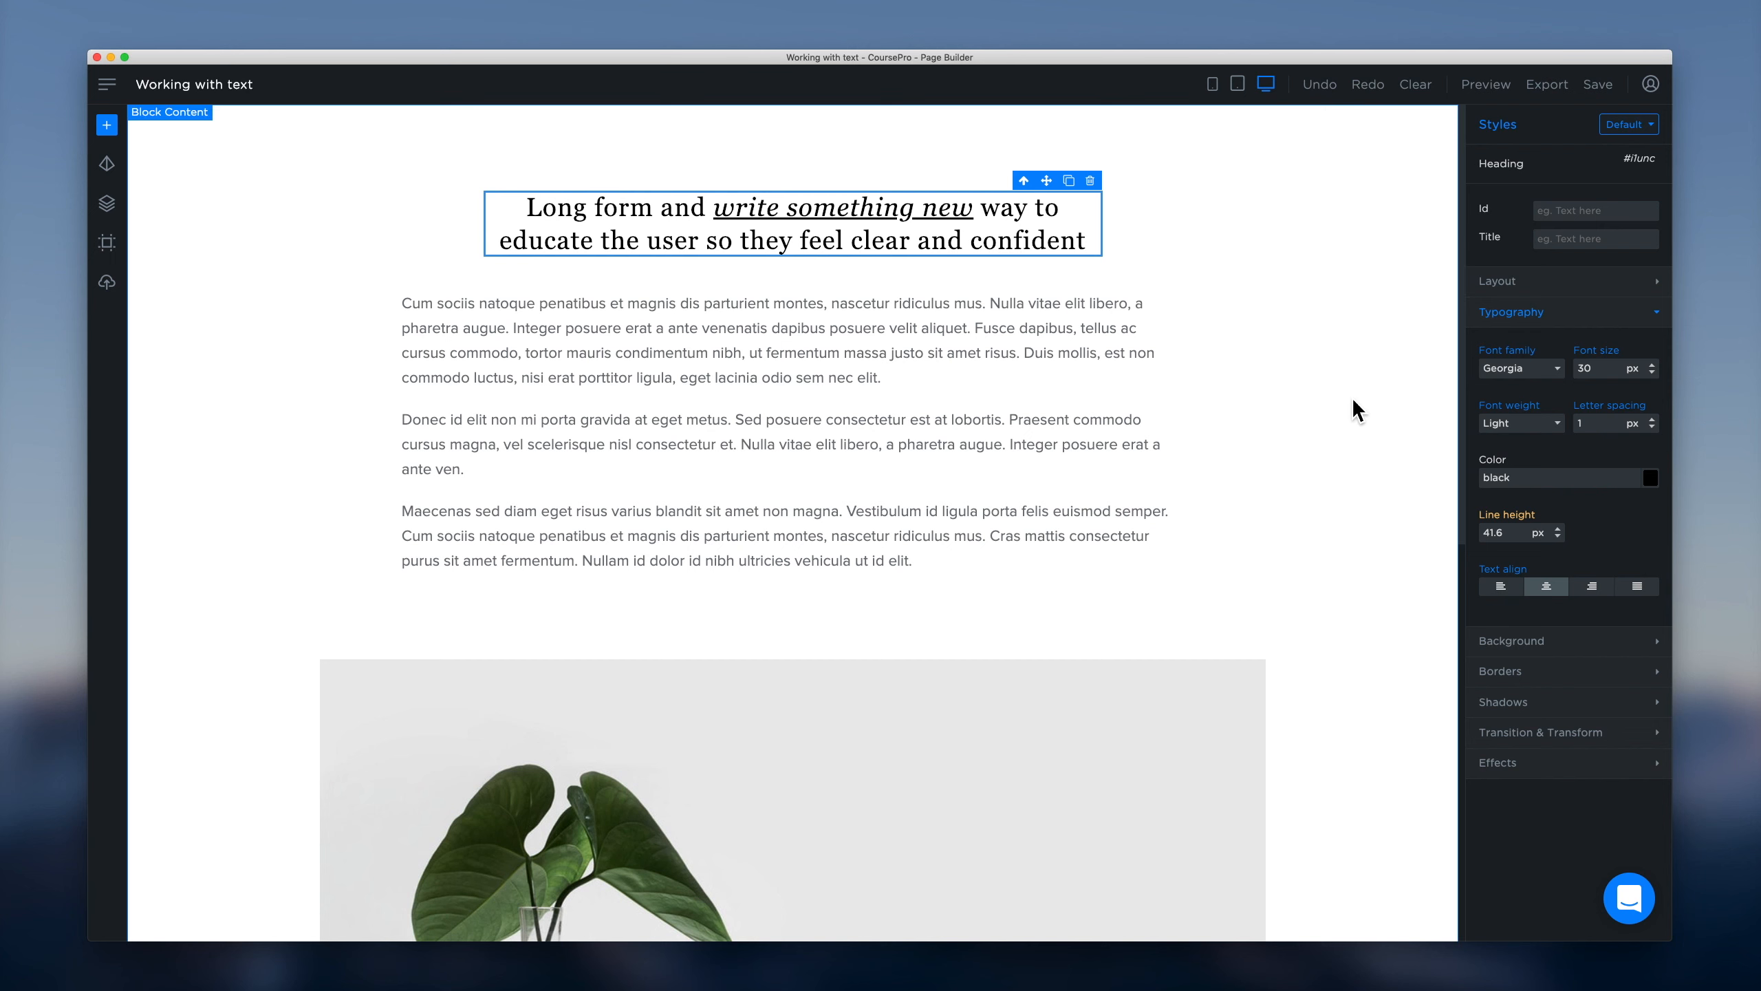
Step: Change the heading's text color to the blue #2390d2
{"action": "left_click", "coordinate": [1663, 491]}
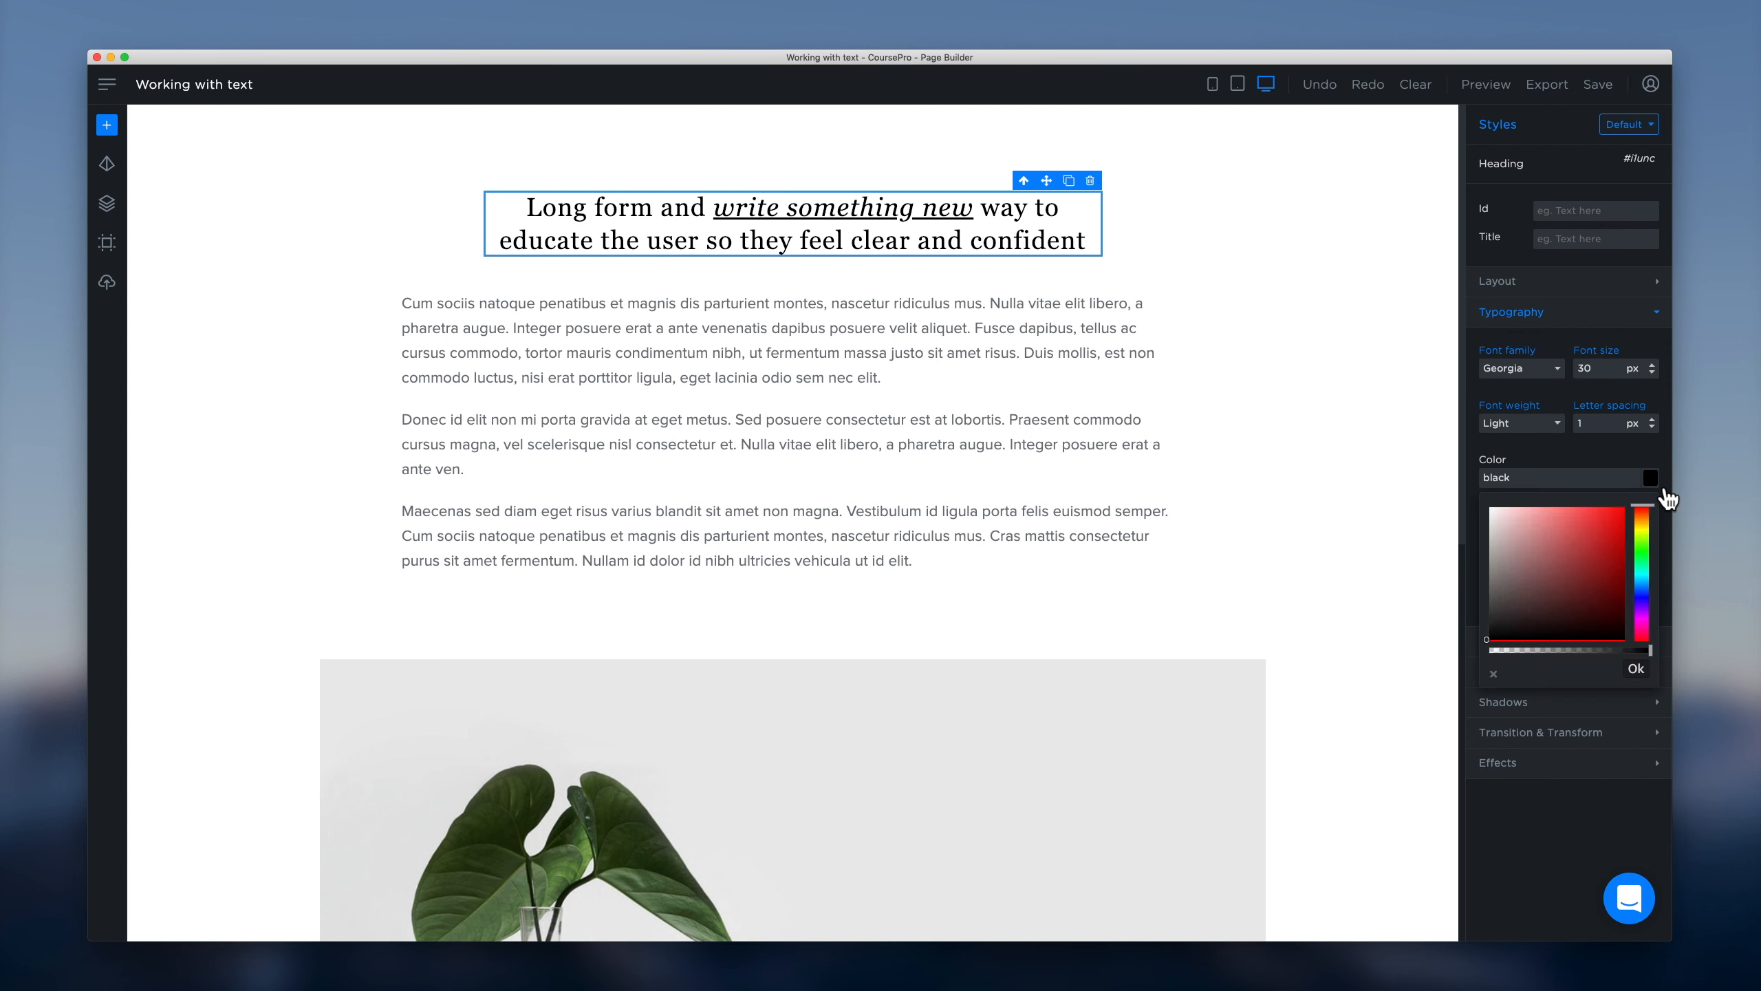
{"action": "left_click_drag", "start_coordinate": [1550, 571], "coordinate": [1655, 591]}
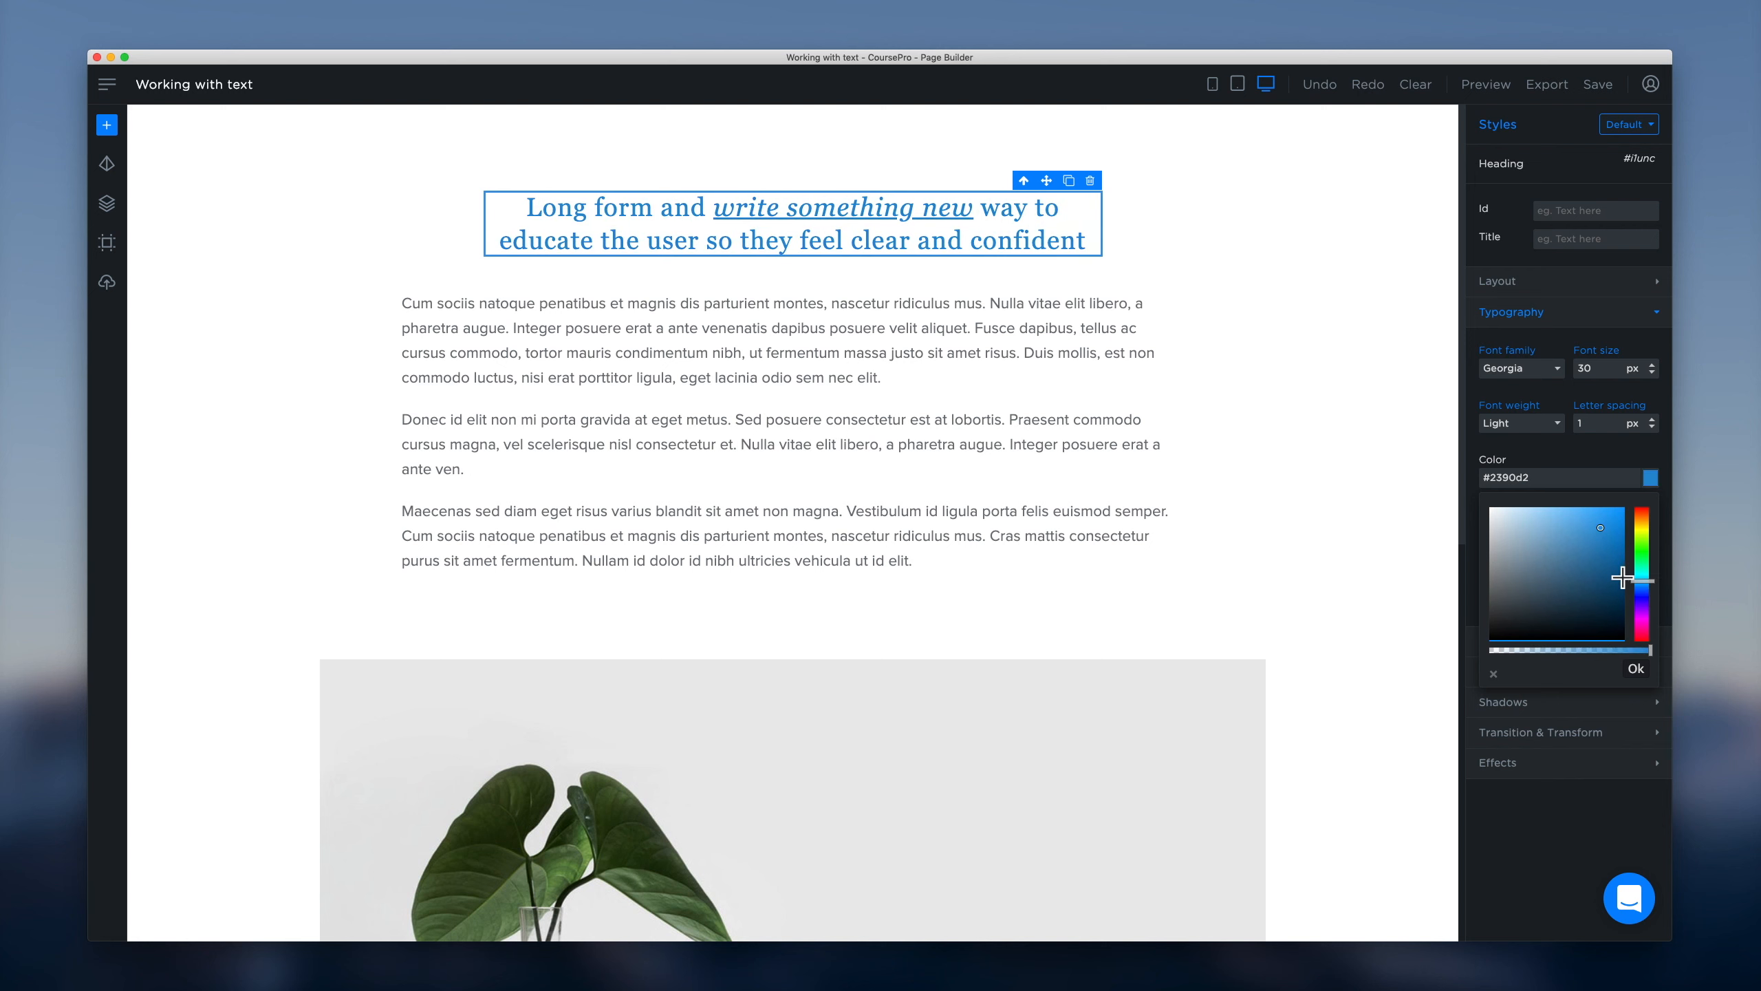
{"action": "left_click", "coordinate": [1651, 684]}
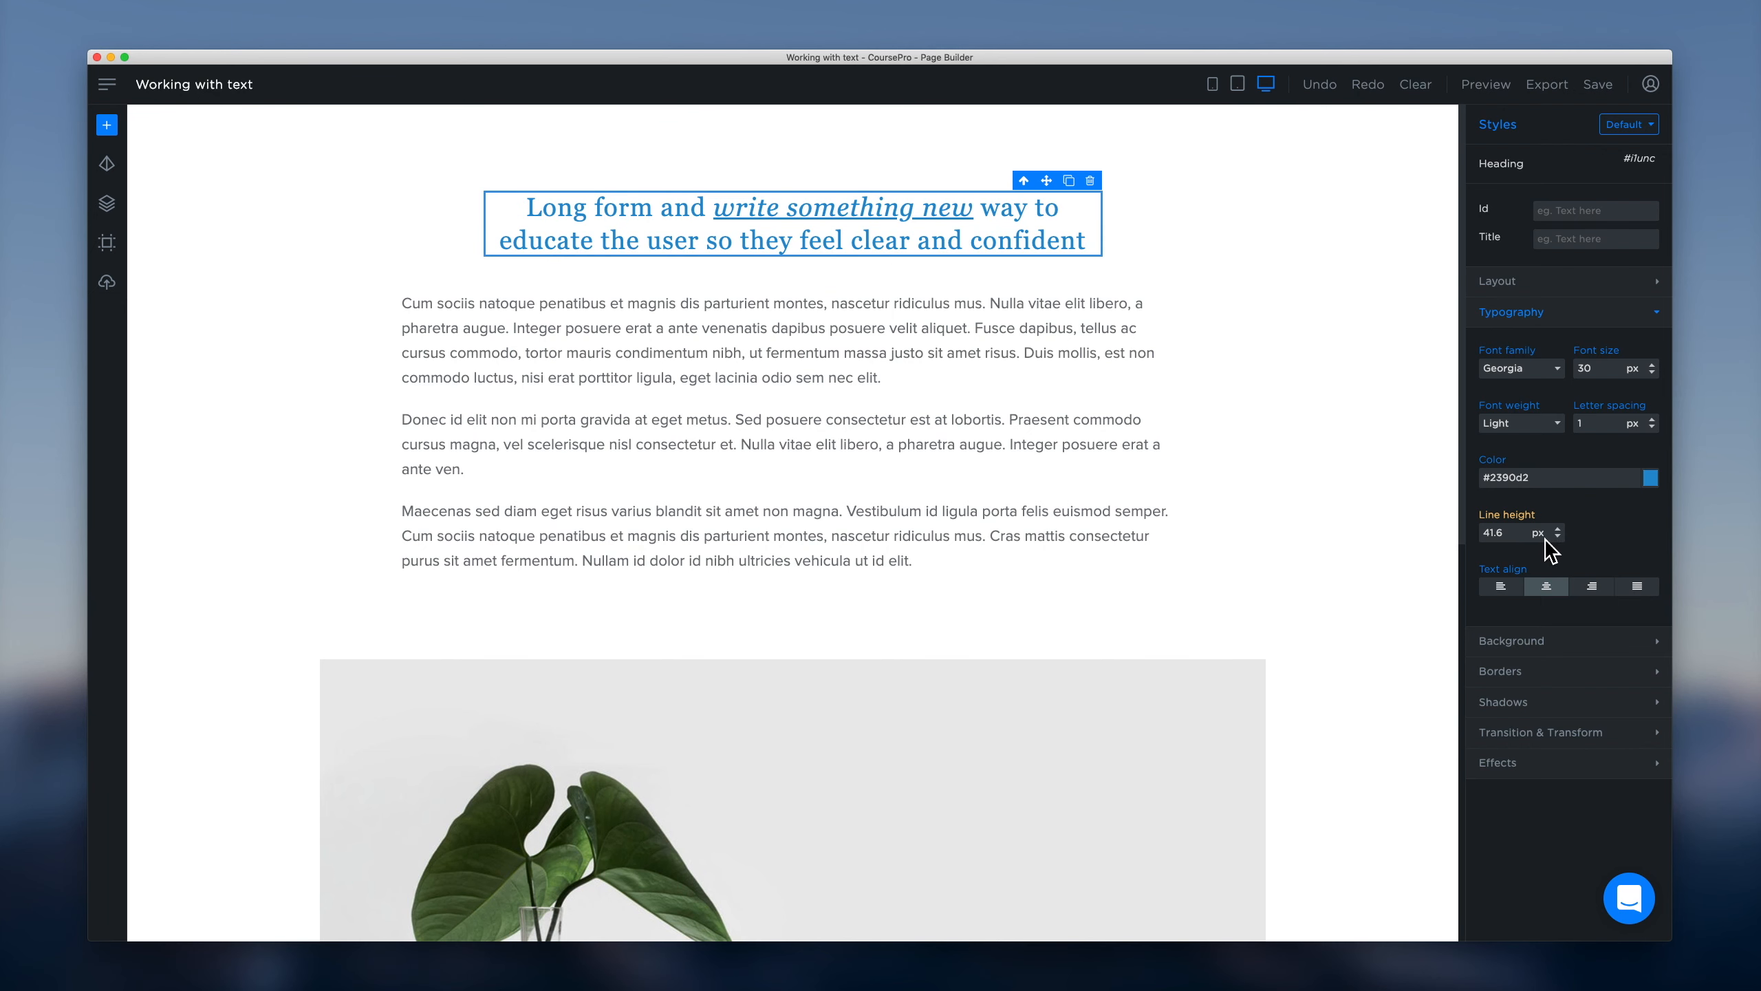
Step: Set the heading's line height to 42 px
{"action": "left_click_drag", "start_coordinate": [1564, 538], "coordinate": [1569, 545]}
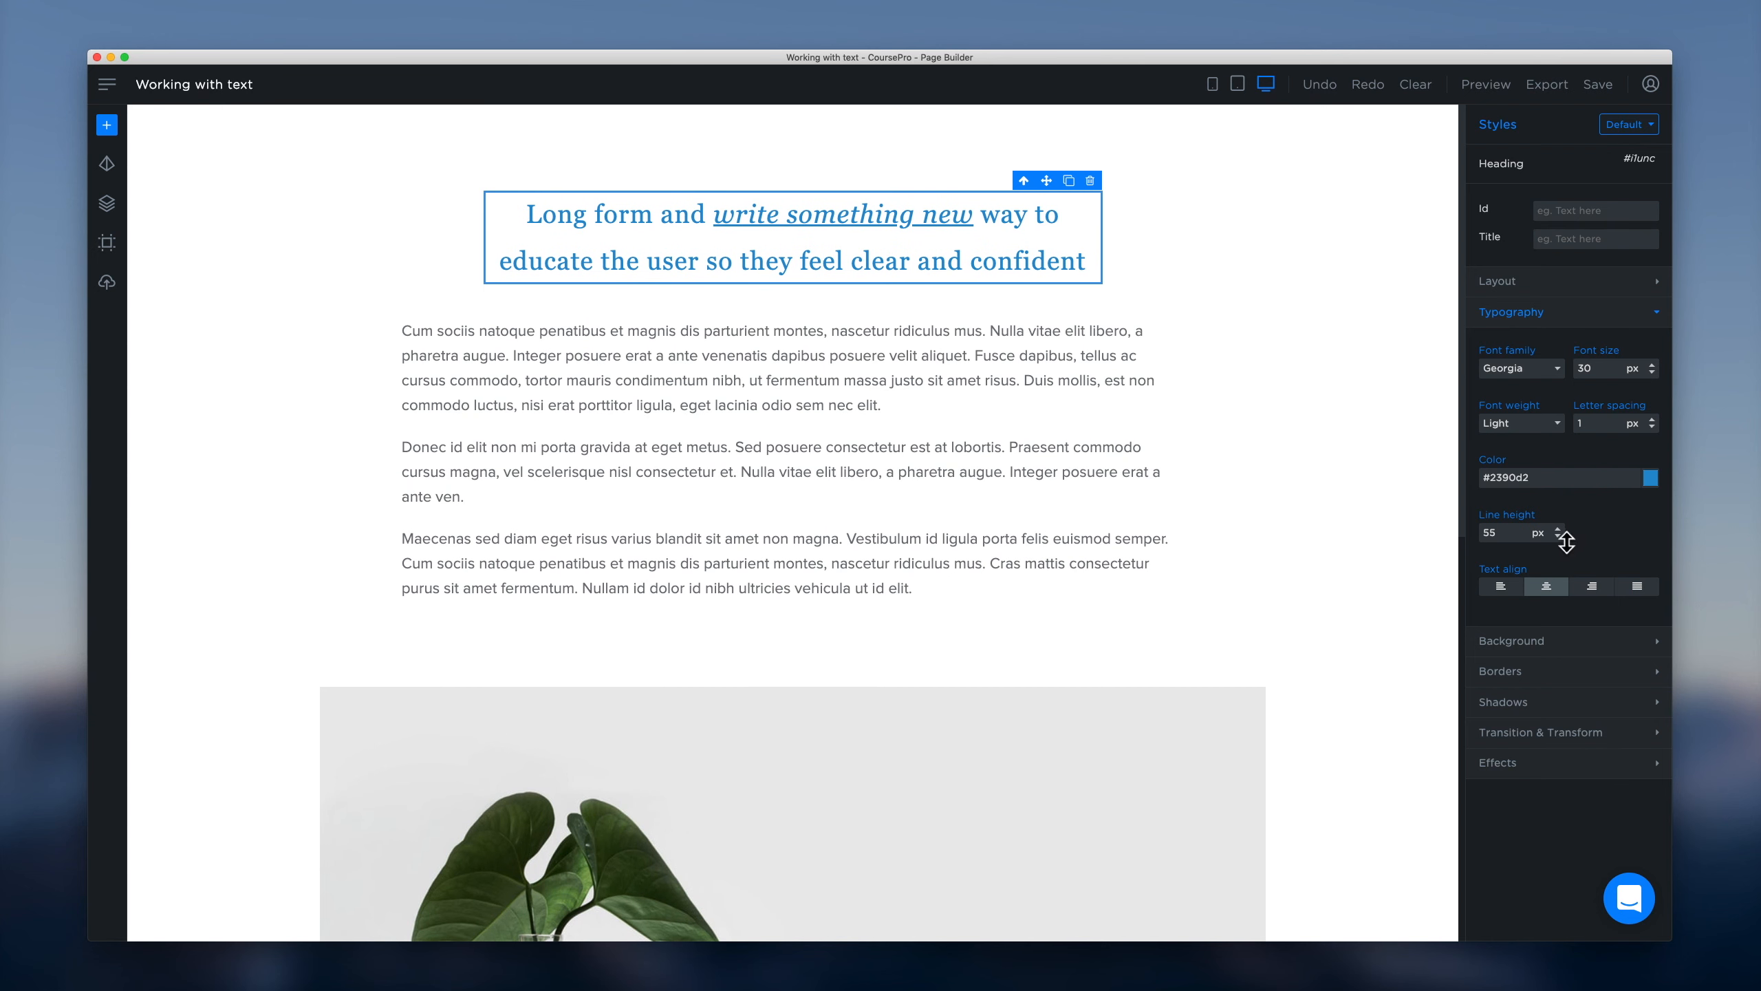
{"action": "left_click", "coordinate": [1559, 536]}
{"action": "left_click", "coordinate": [1559, 536]}
{"action": "left_click", "coordinate": [1559, 536]}
{"action": "left_click", "coordinate": [1559, 536]}
{"action": "left_click", "coordinate": [1559, 536]}
{"action": "left_click", "coordinate": [1559, 536]}
{"action": "left_click", "coordinate": [1559, 536]}
{"action": "left_click", "coordinate": [1559, 536]}
{"action": "left_click", "coordinate": [1560, 536]}
{"action": "left_click", "coordinate": [1559, 536]}
{"action": "left_click", "coordinate": [1559, 536]}
{"action": "left_click", "coordinate": [1560, 536]}
{"action": "left_click", "coordinate": [1559, 536]}
{"action": "left_click", "coordinate": [1559, 536]}
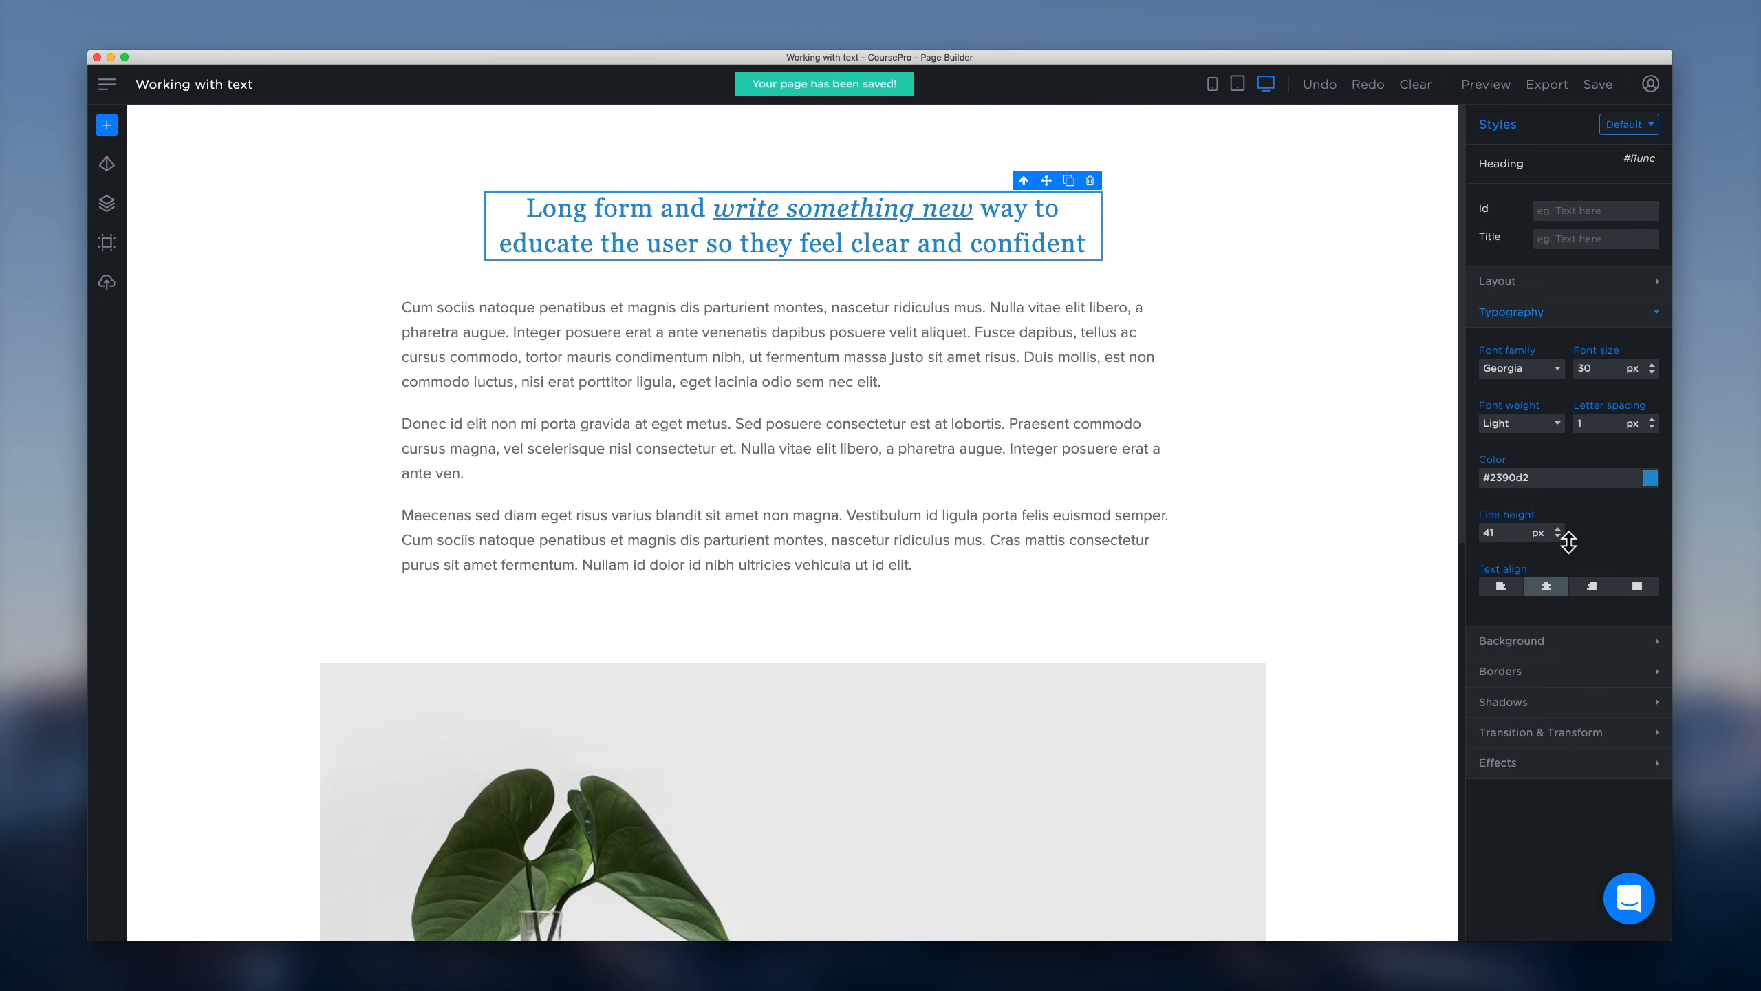
{"action": "left_click", "coordinate": [1559, 530]}
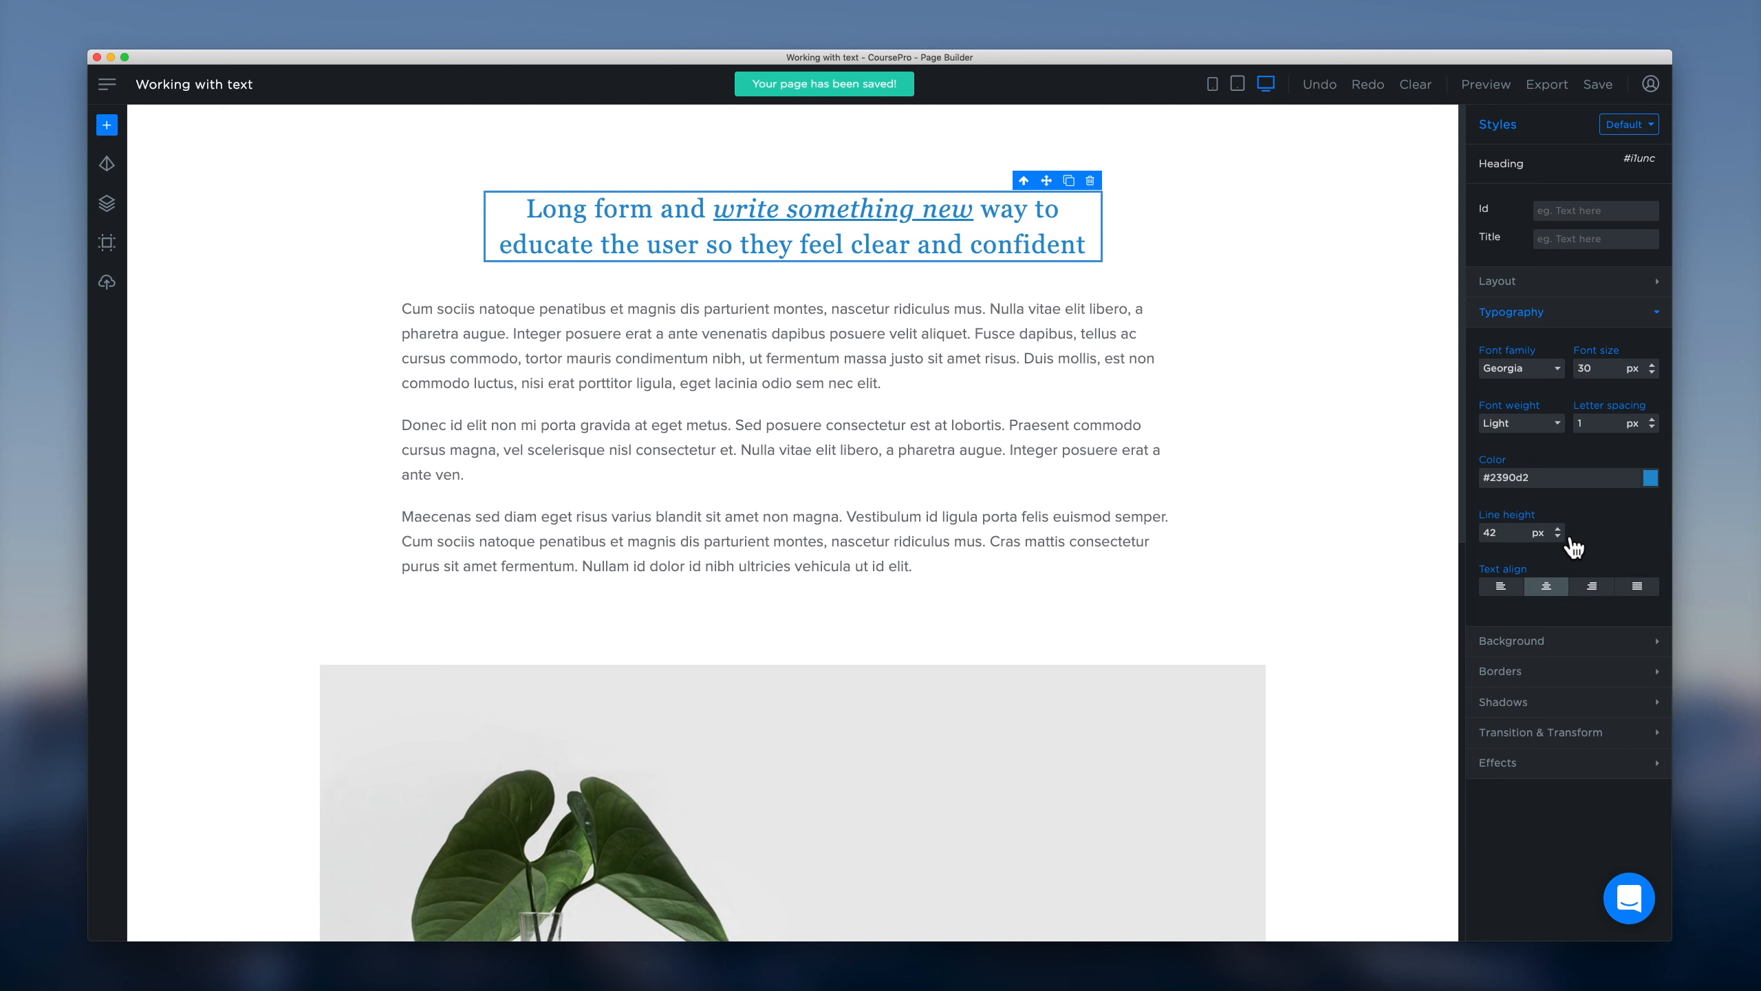
Step: Try left, right and justified alignment on the heading, and return it to centered
{"action": "left_click", "coordinate": [1502, 587]}
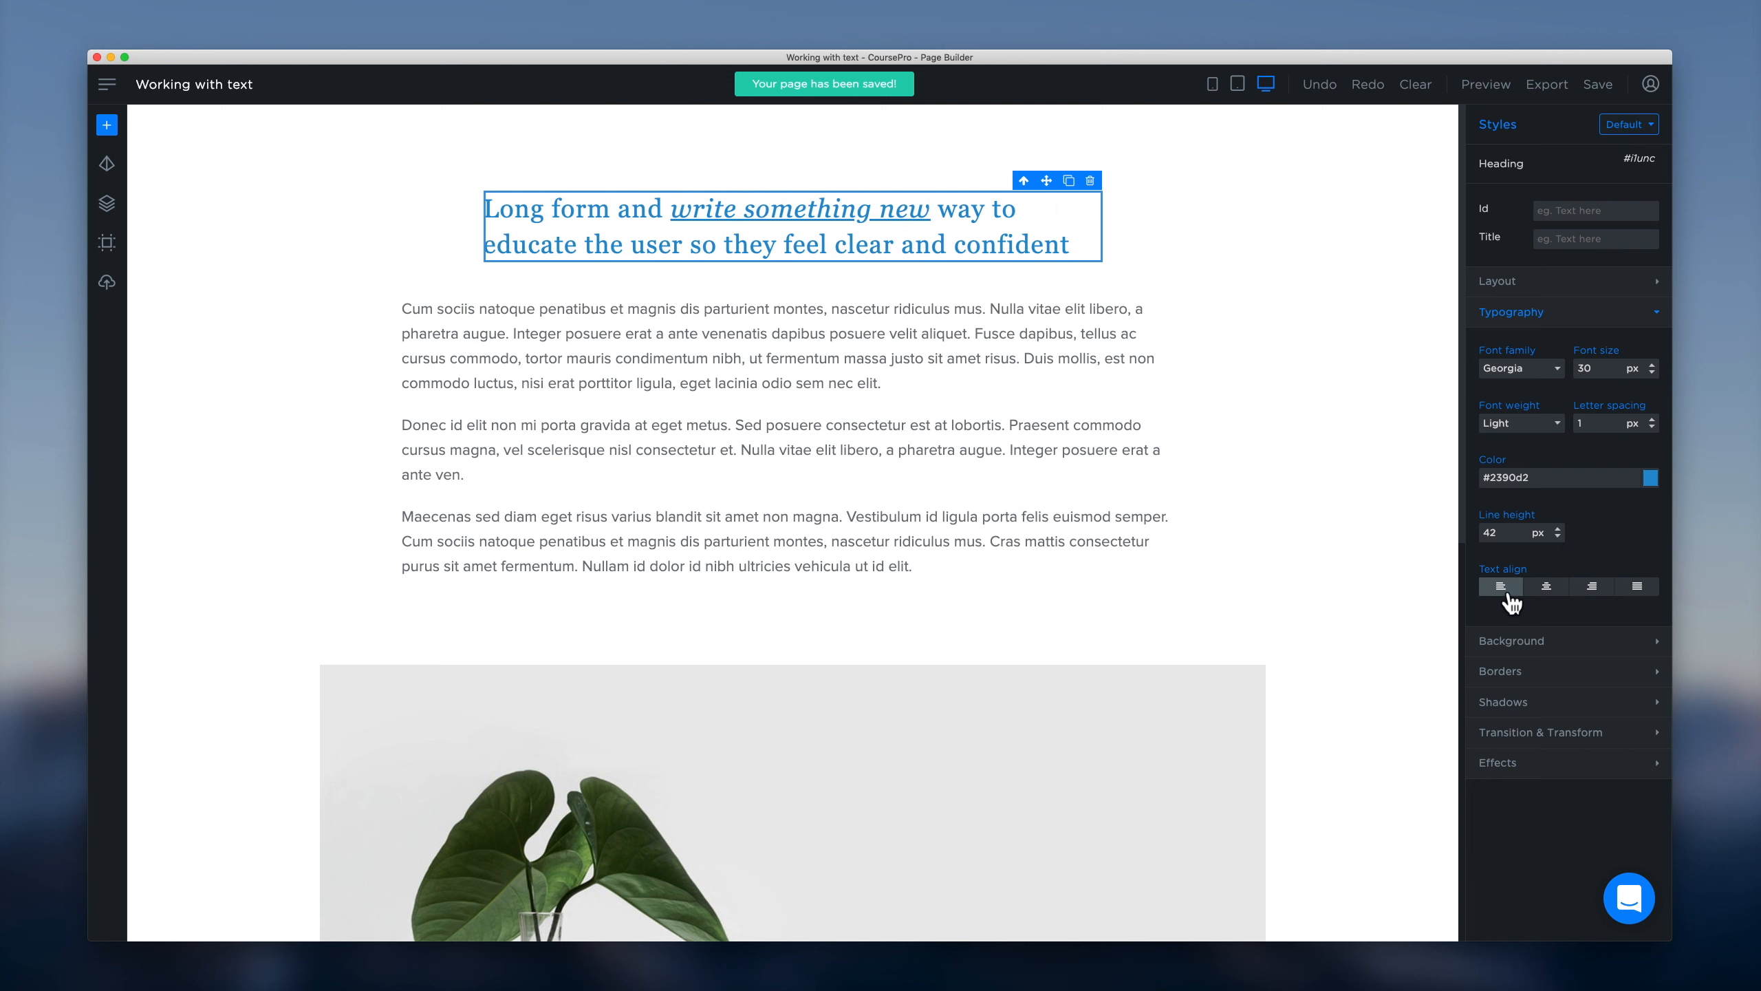
{"action": "left_click", "coordinate": [1548, 592]}
{"action": "left_click", "coordinate": [1505, 591]}
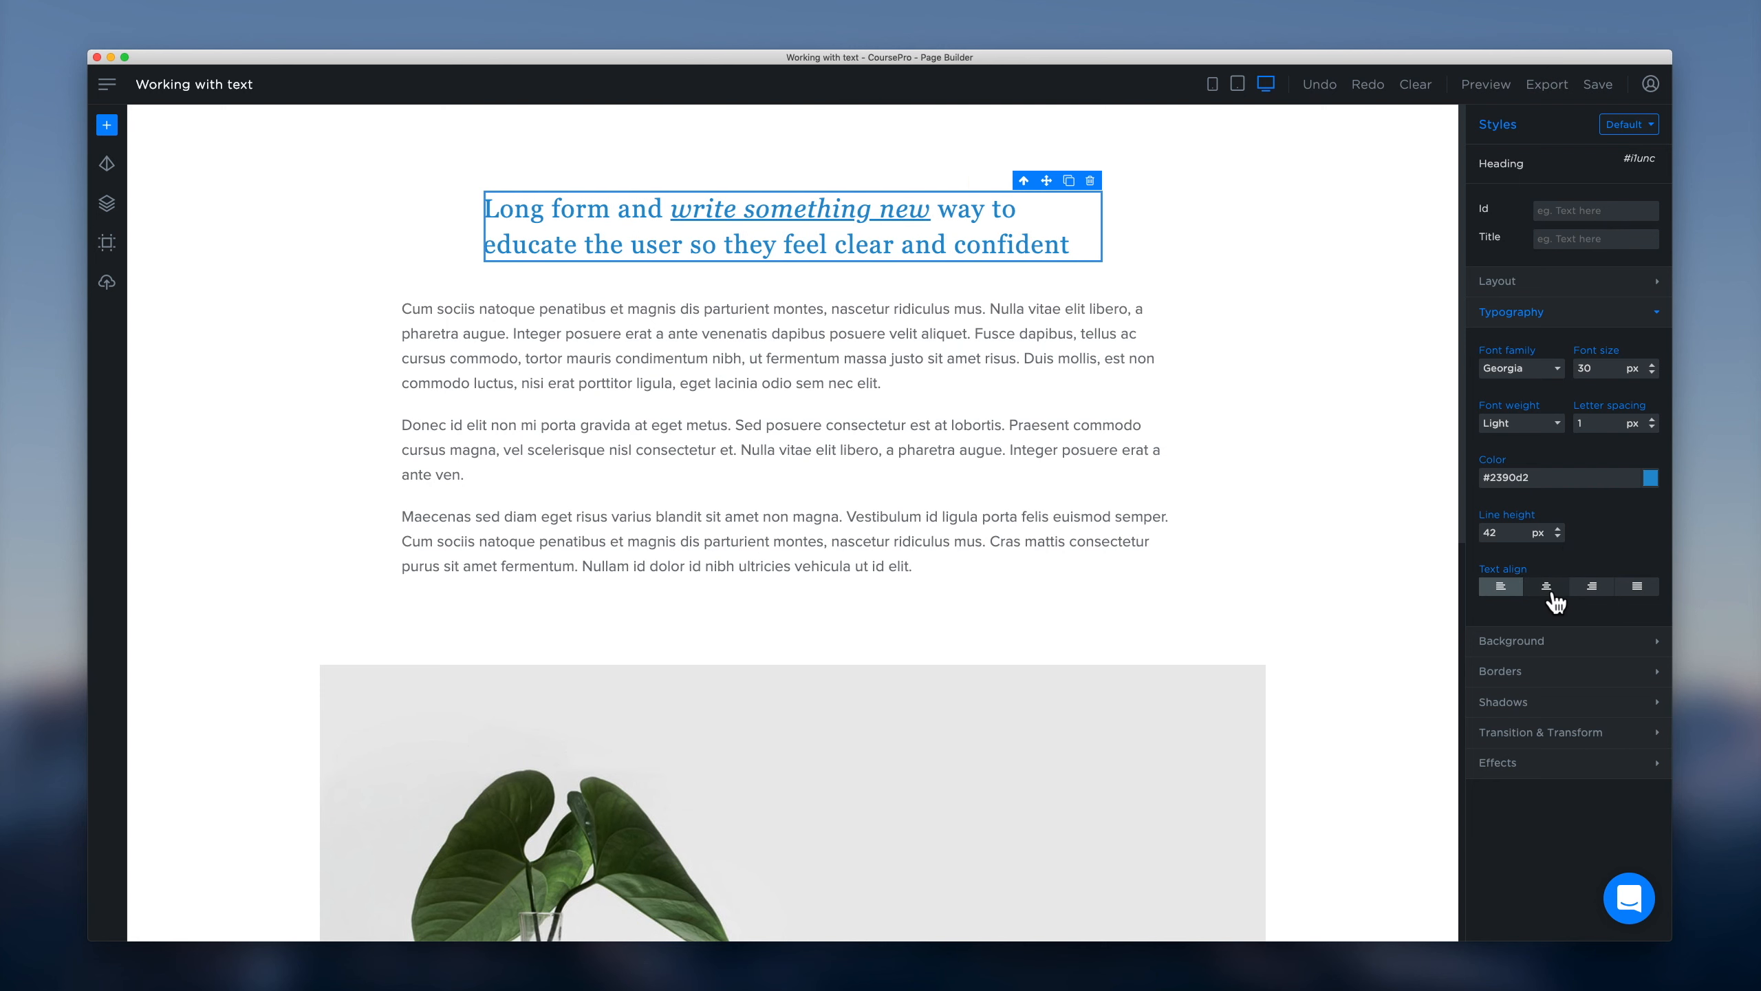
{"action": "left_click", "coordinate": [1548, 589]}
{"action": "left_click", "coordinate": [1594, 590]}
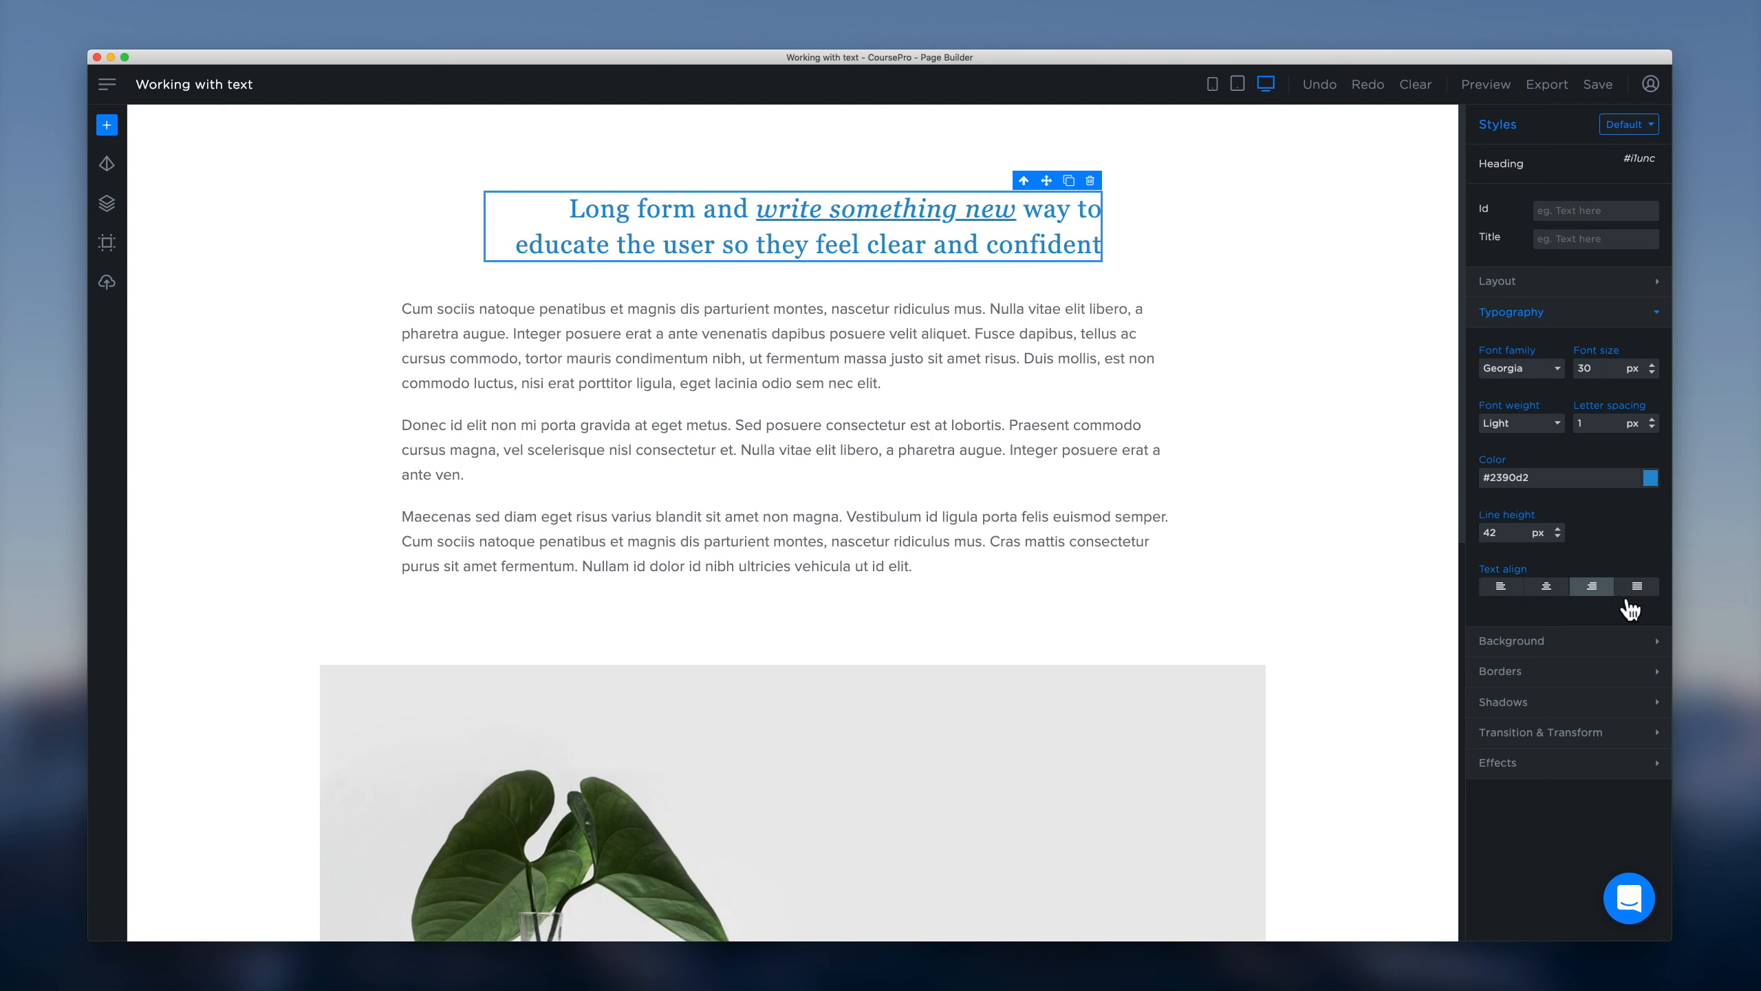
{"action": "left_click", "coordinate": [1653, 594]}
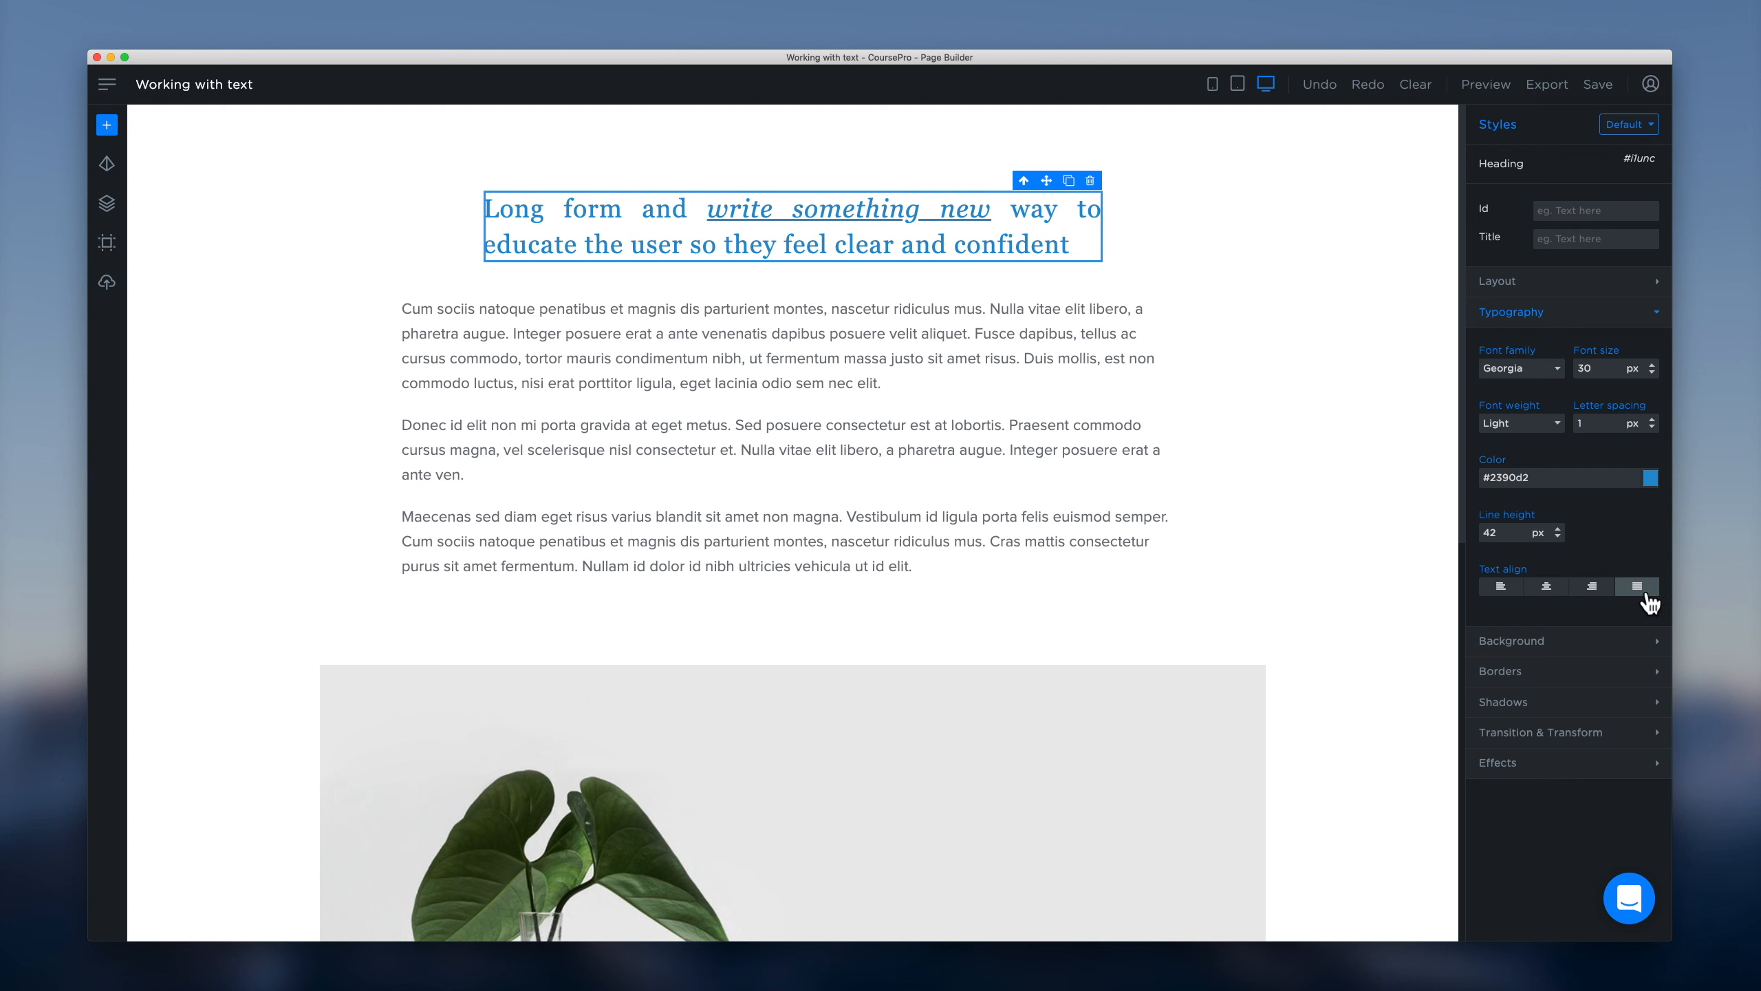
{"action": "left_click", "coordinate": [1553, 589]}
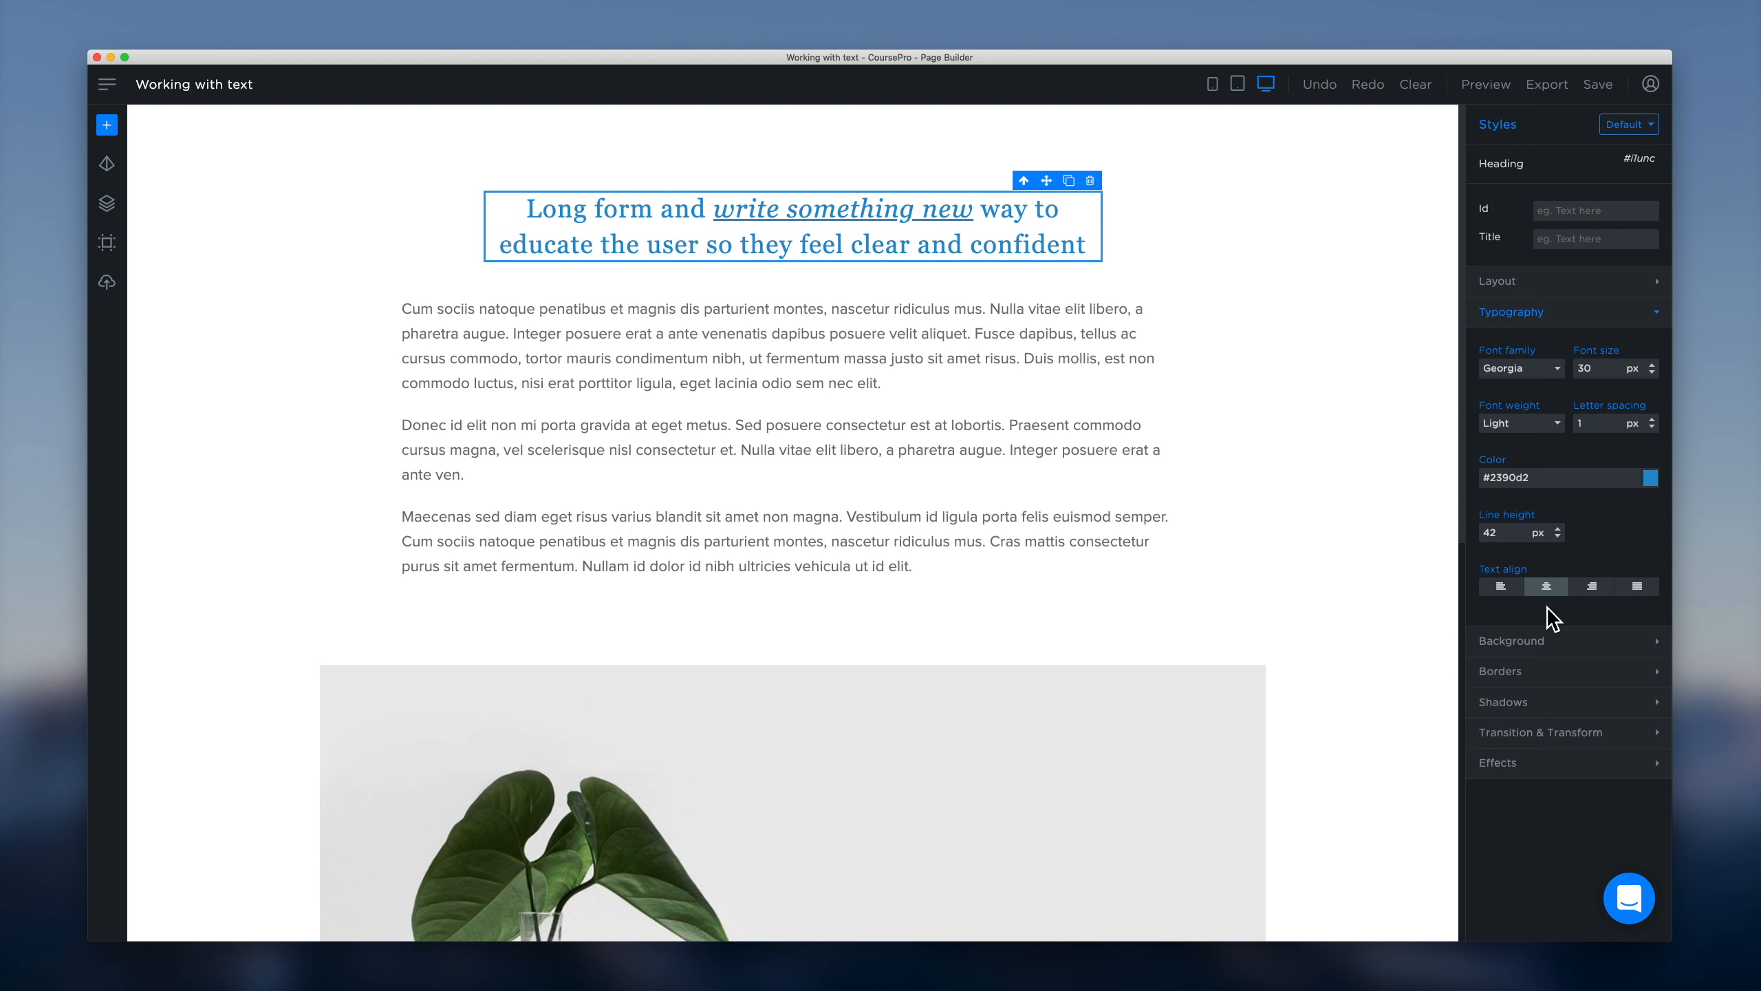
Step: Give the heading a light blue background color, #bedff3
{"action": "left_click", "coordinate": [1568, 321]}
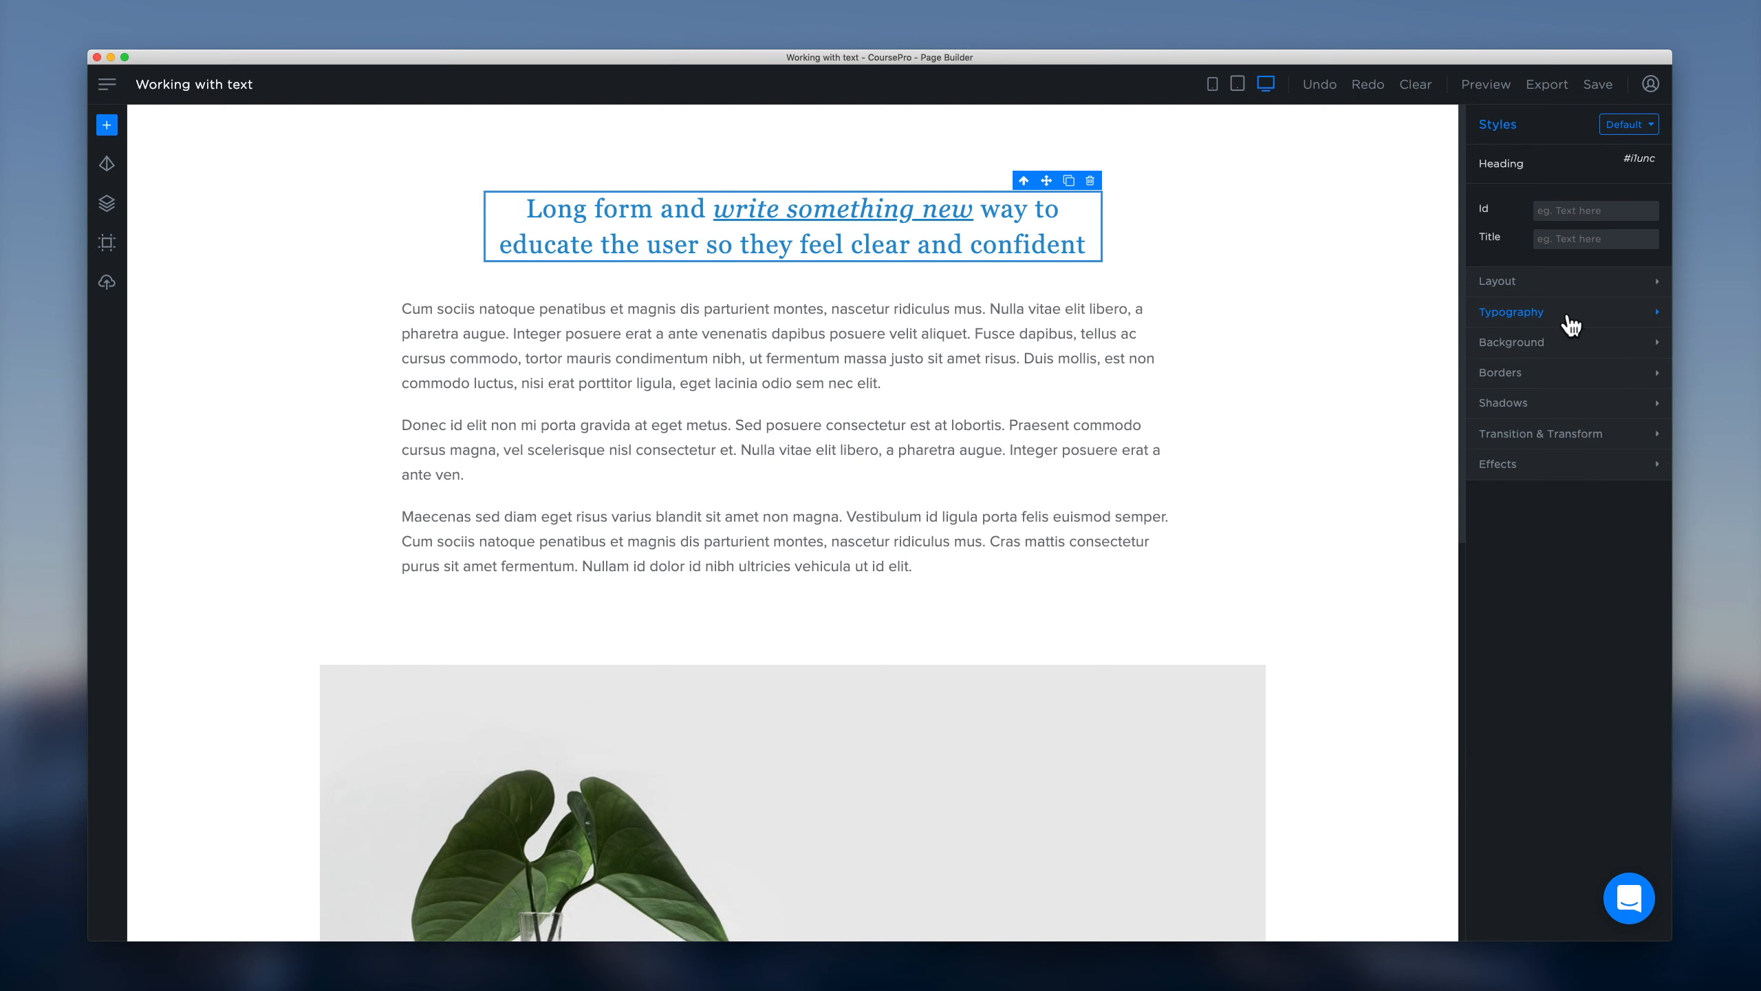
{"action": "left_click", "coordinate": [1561, 352]}
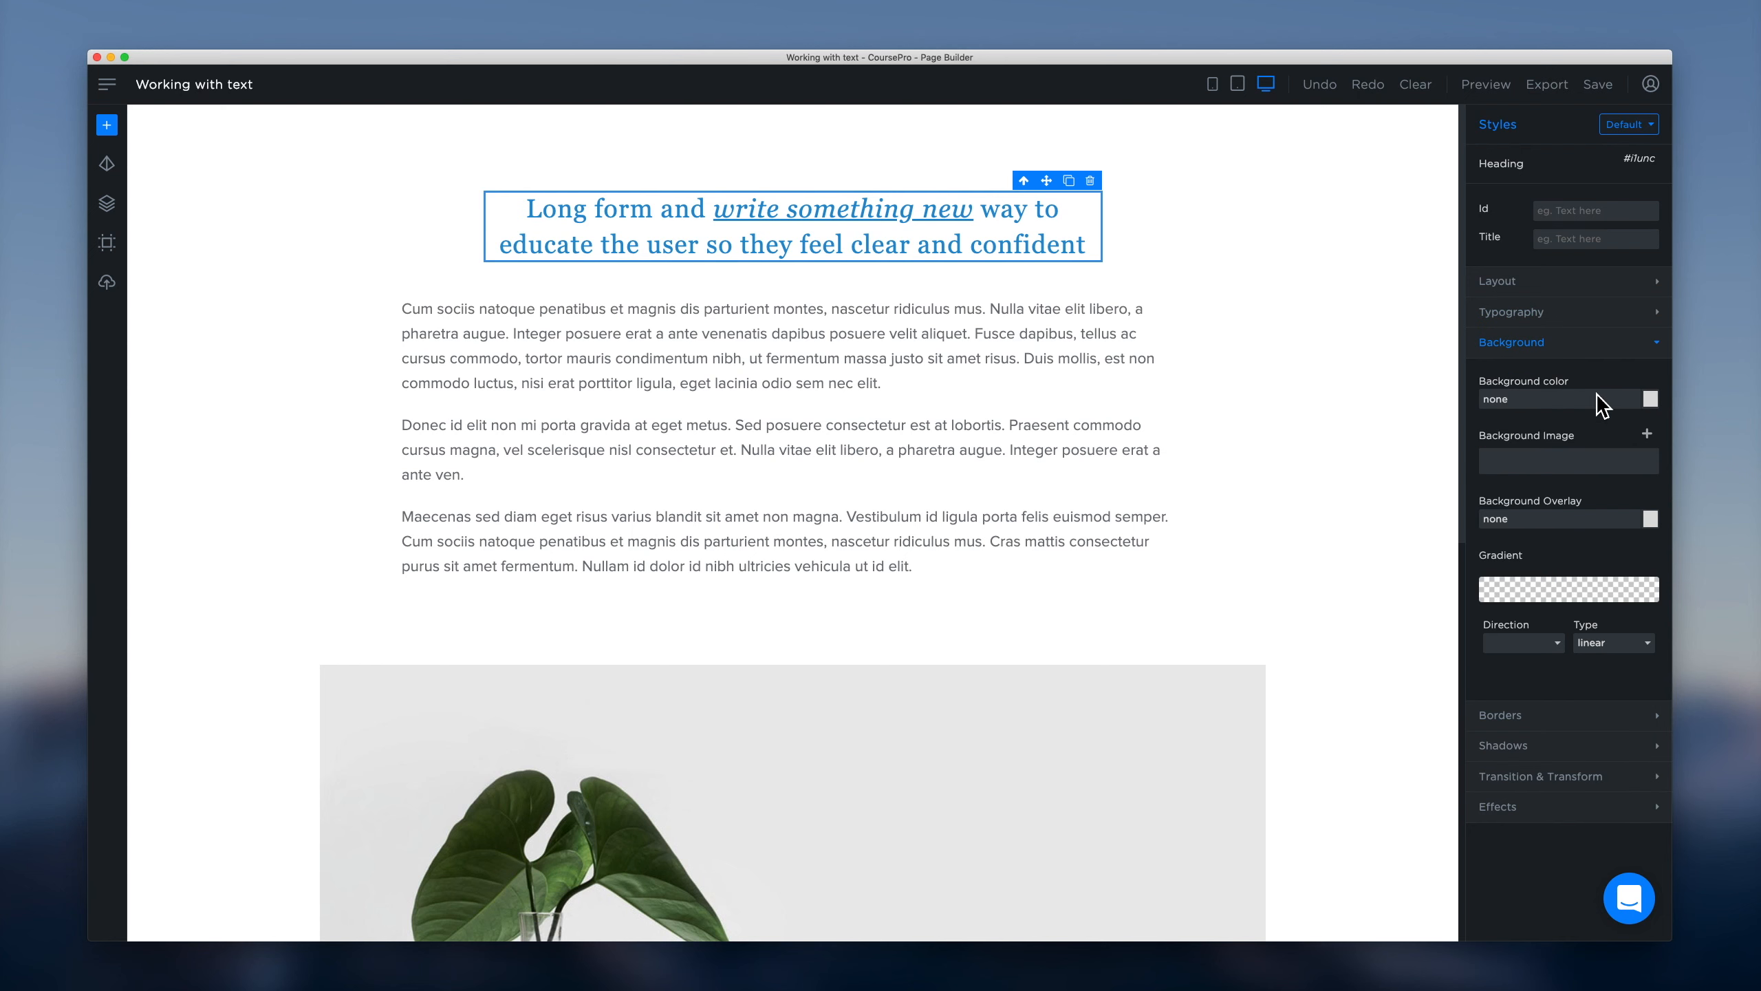
{"action": "left_click", "coordinate": [1652, 401]}
{"action": "left_click_drag", "start_coordinate": [1577, 475], "coordinate": [1653, 515]}
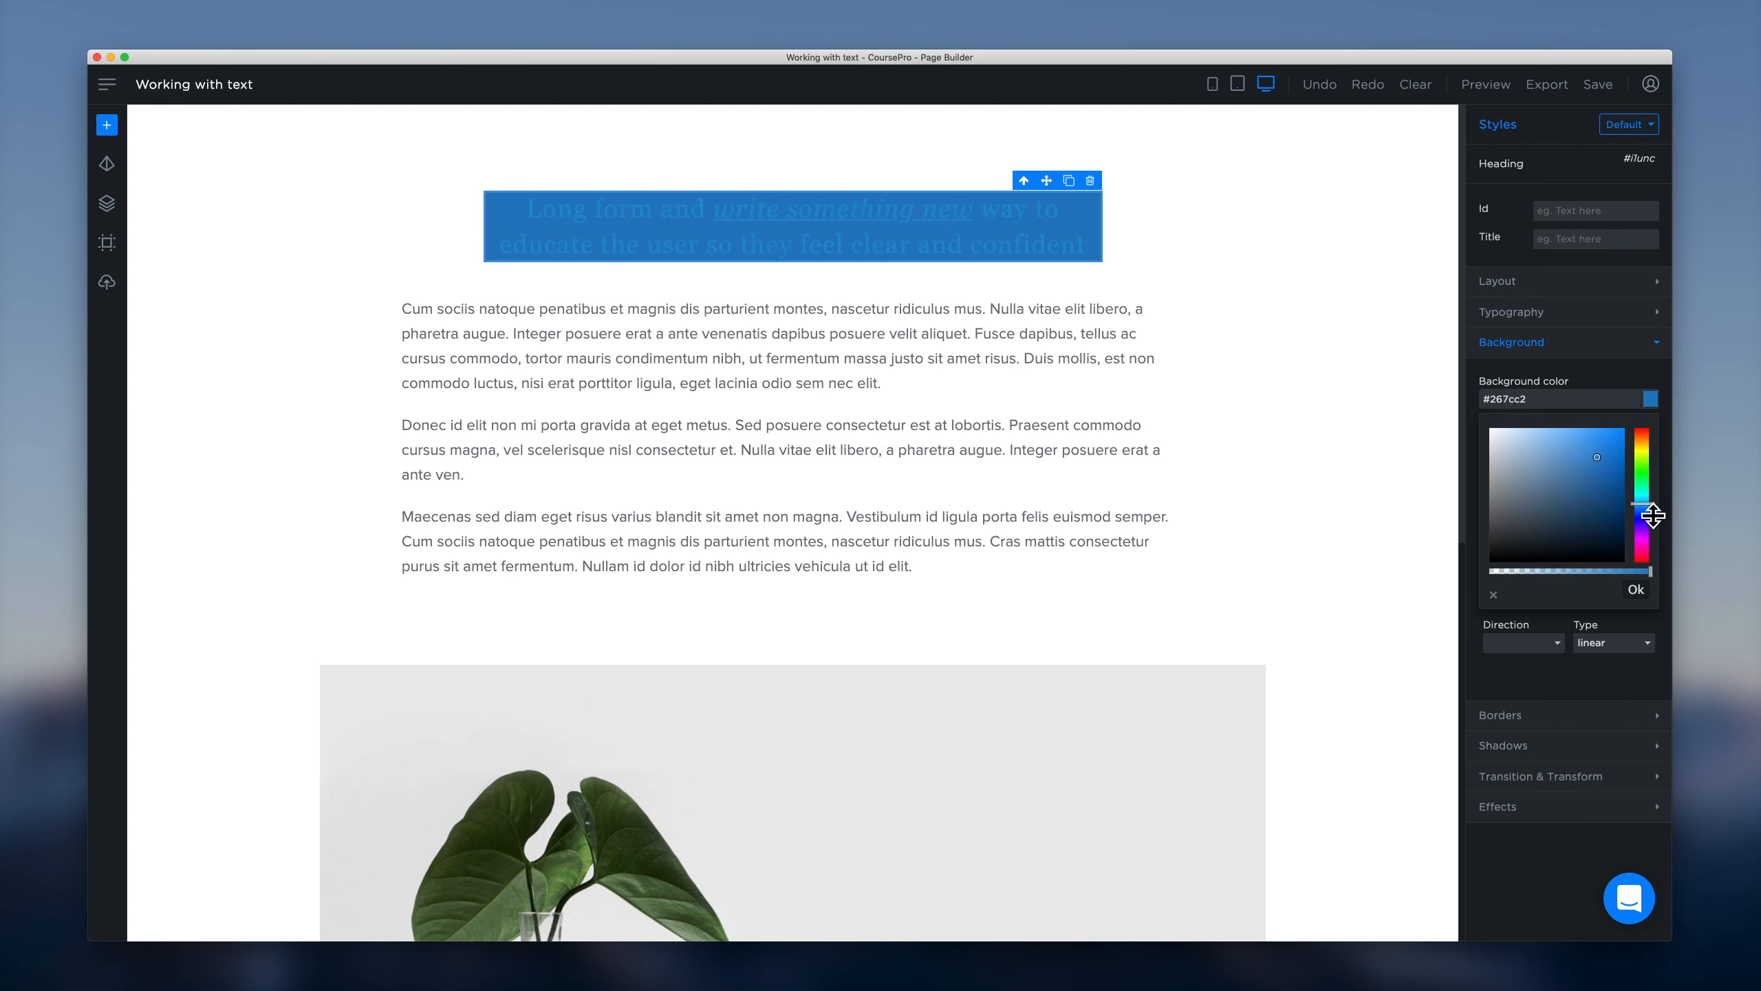
{"action": "left_click", "coordinate": [1553, 436]}
{"action": "left_click_drag", "start_coordinate": [1563, 447], "coordinate": [1528, 444]}
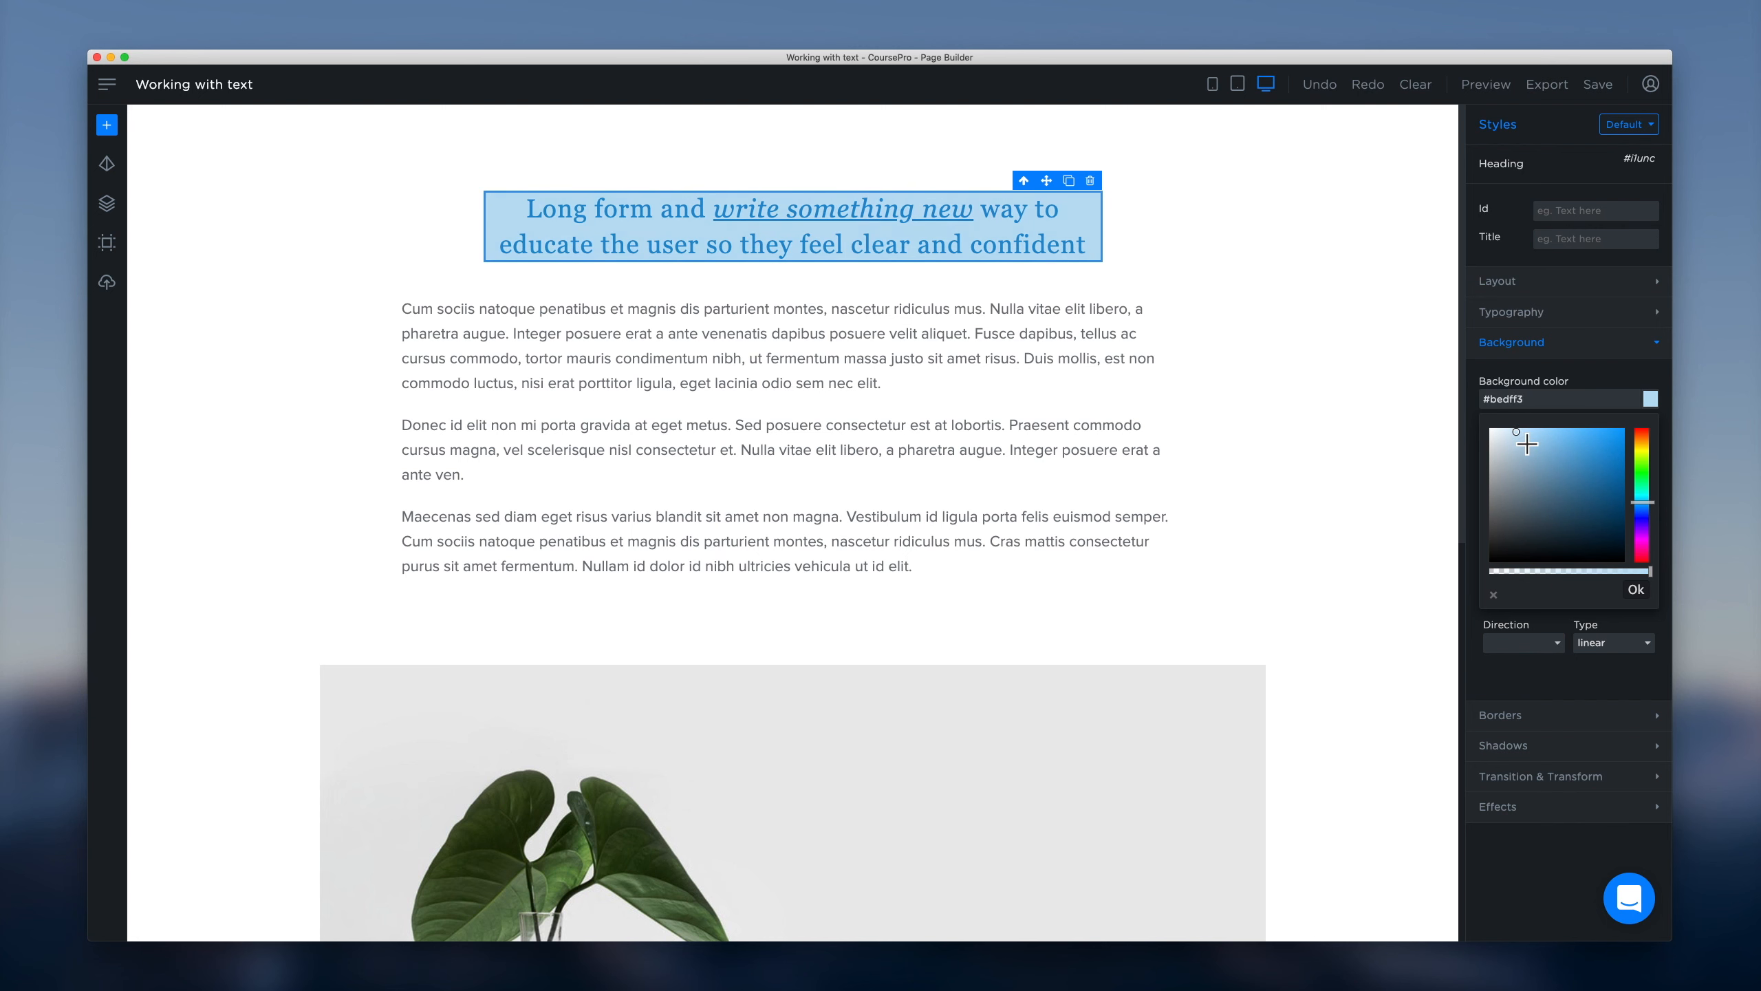
{"action": "left_click", "coordinate": [1643, 597]}
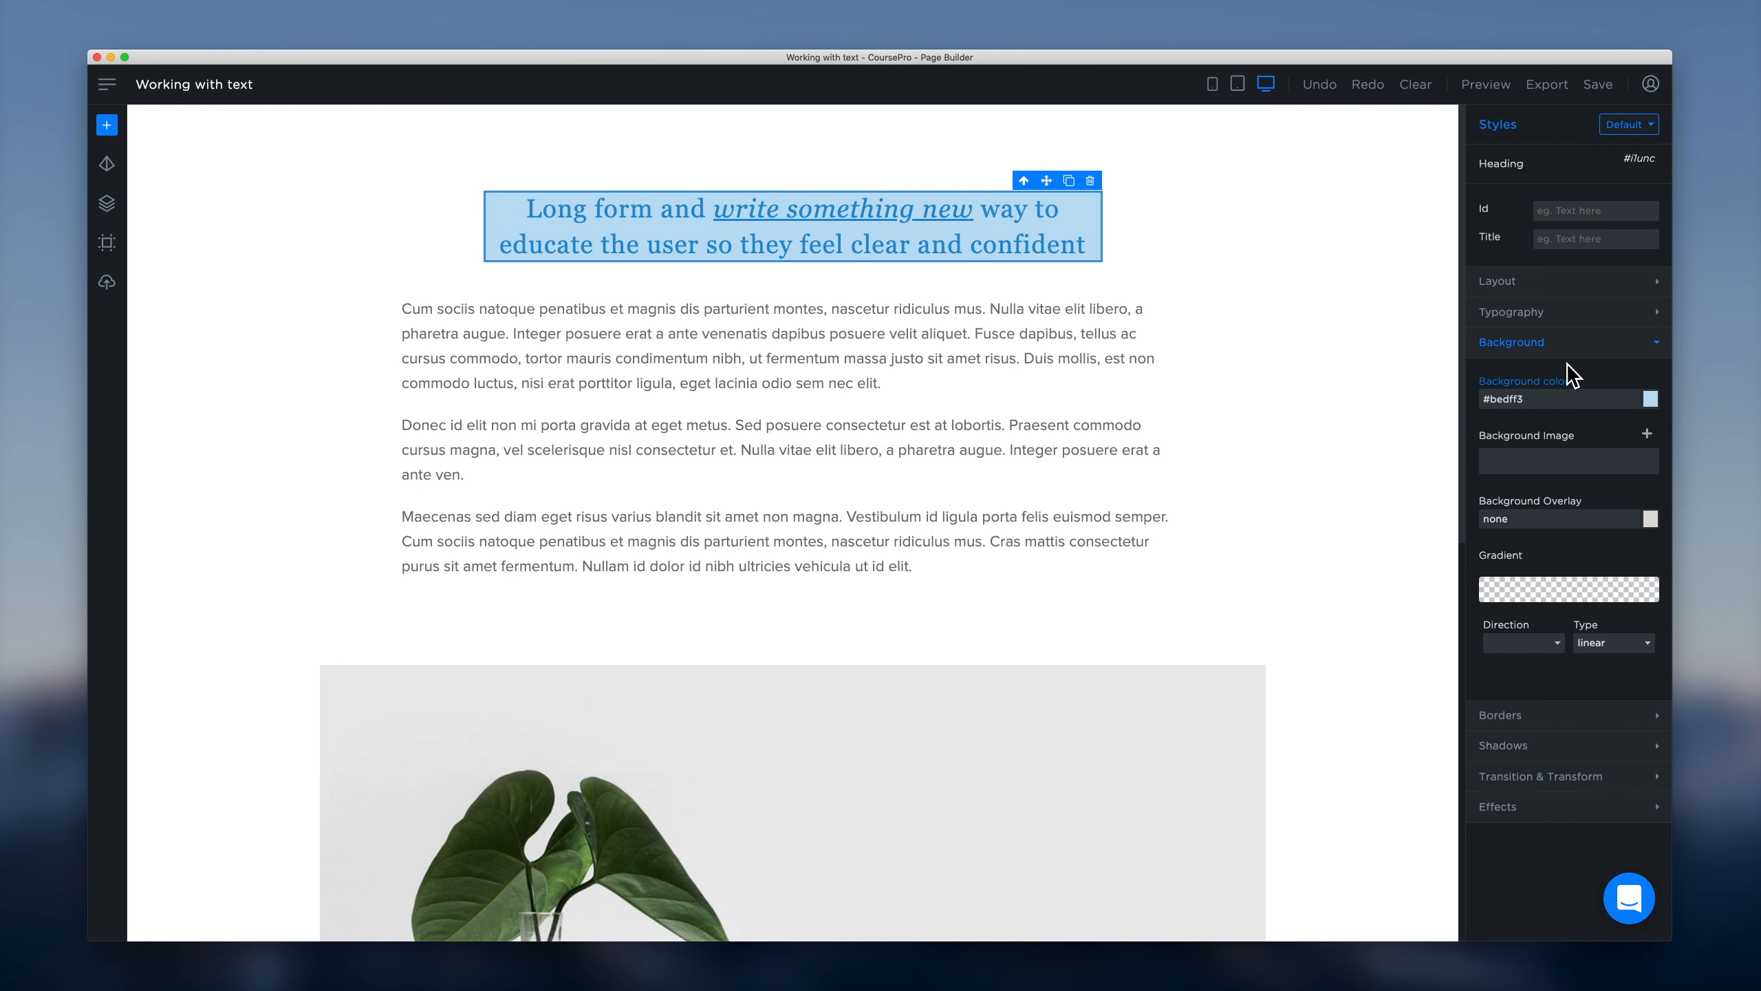
Step: Set the heading's top, right, bottom and left padding to 20 px each
{"action": "left_click", "coordinate": [1558, 292]}
{"action": "left_click", "coordinate": [1513, 552]}
{"action": "double_click", "coordinate": [1513, 551]}
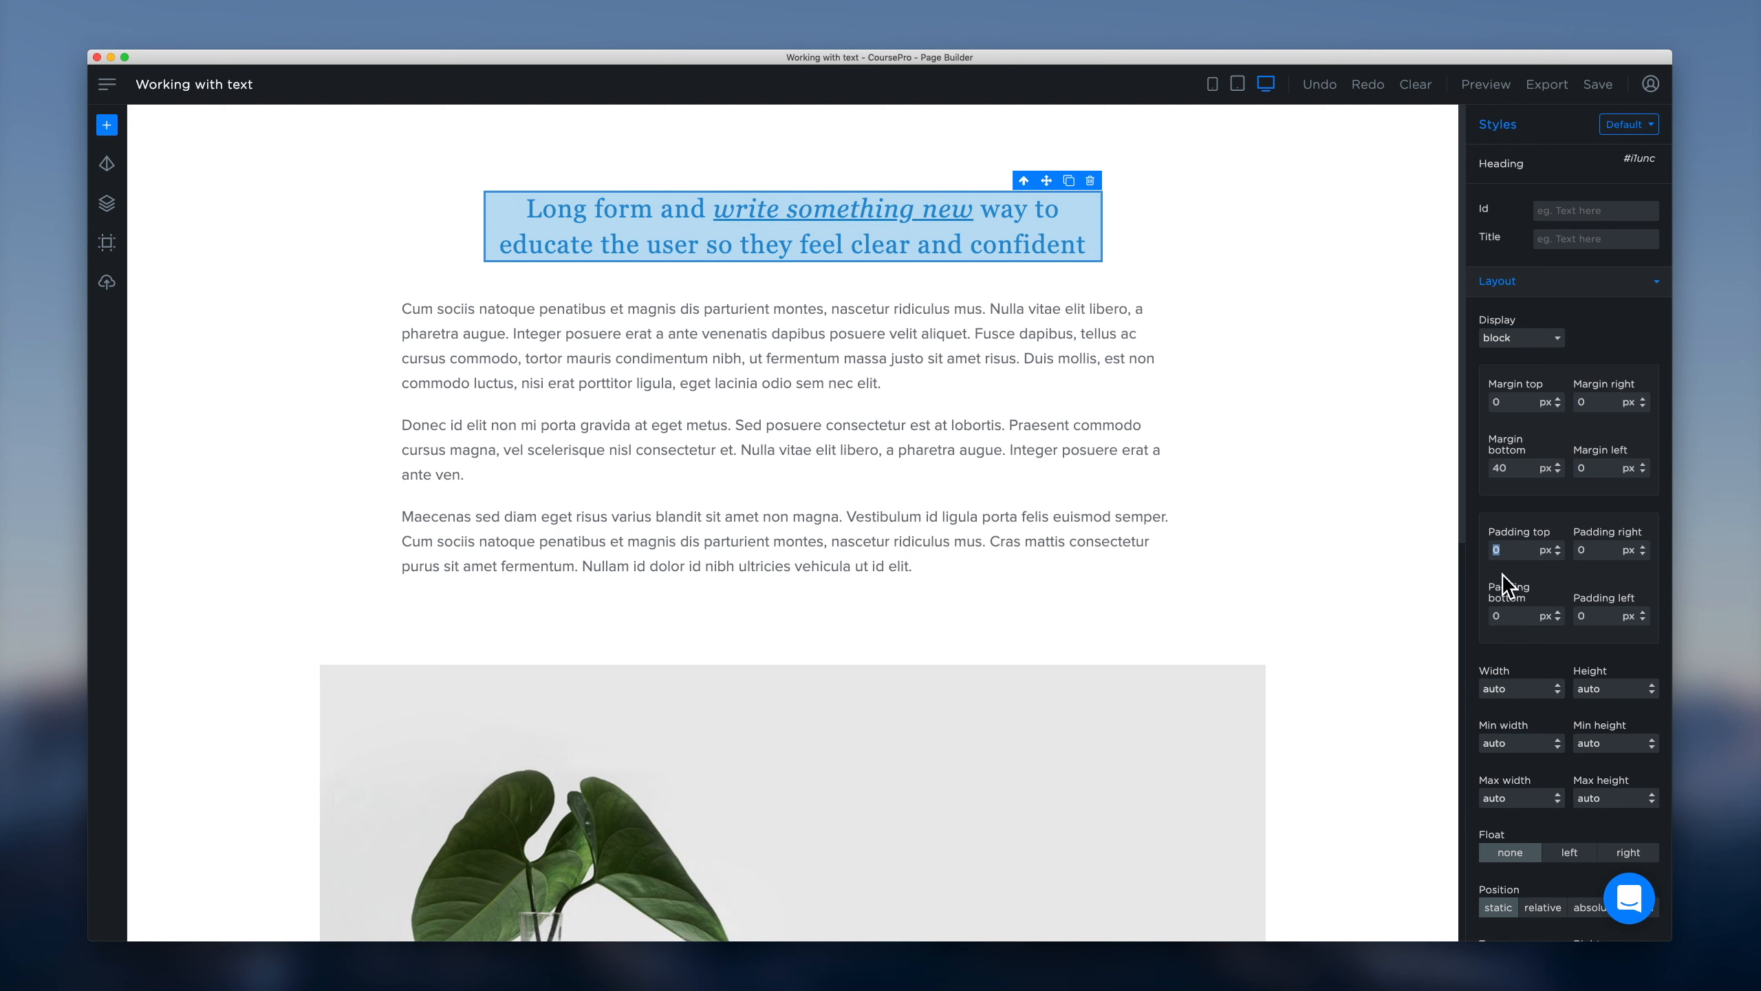
{"action": "type", "text": "20"}
{"action": "key", "text": "Return"}
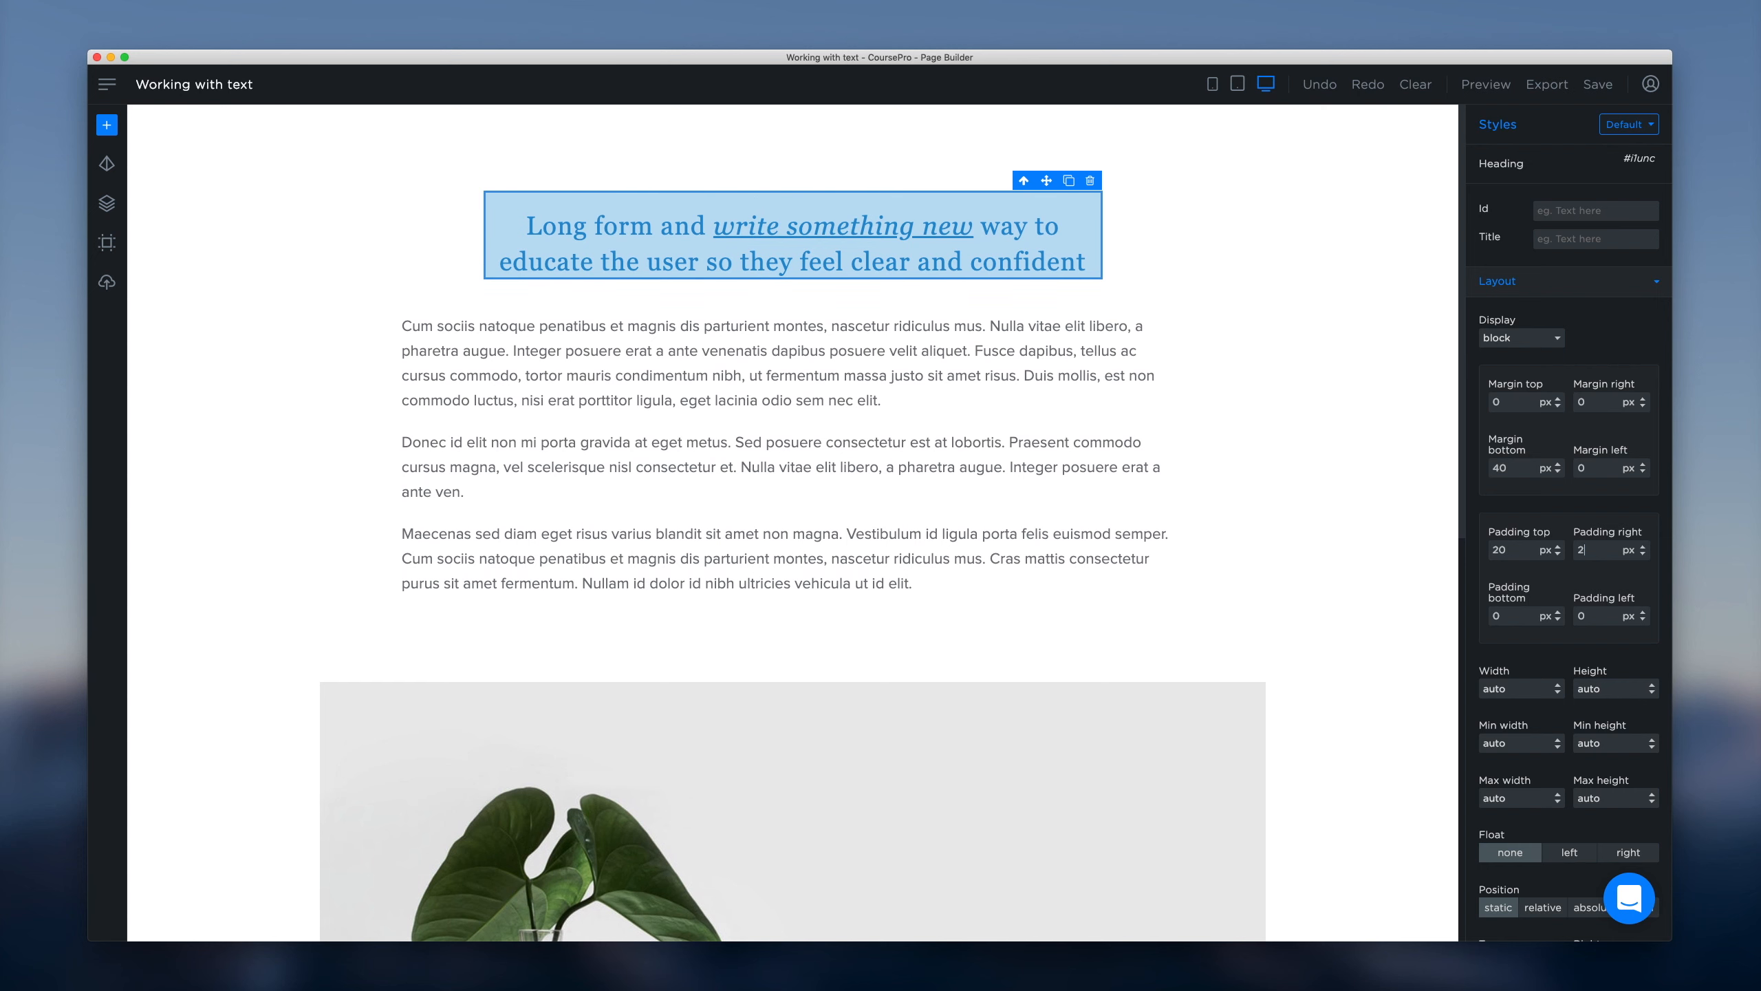
{"action": "type", "text": "20"}
{"action": "key", "text": "Return"}
{"action": "type", "text": "20"}
{"action": "key", "text": "Return"}
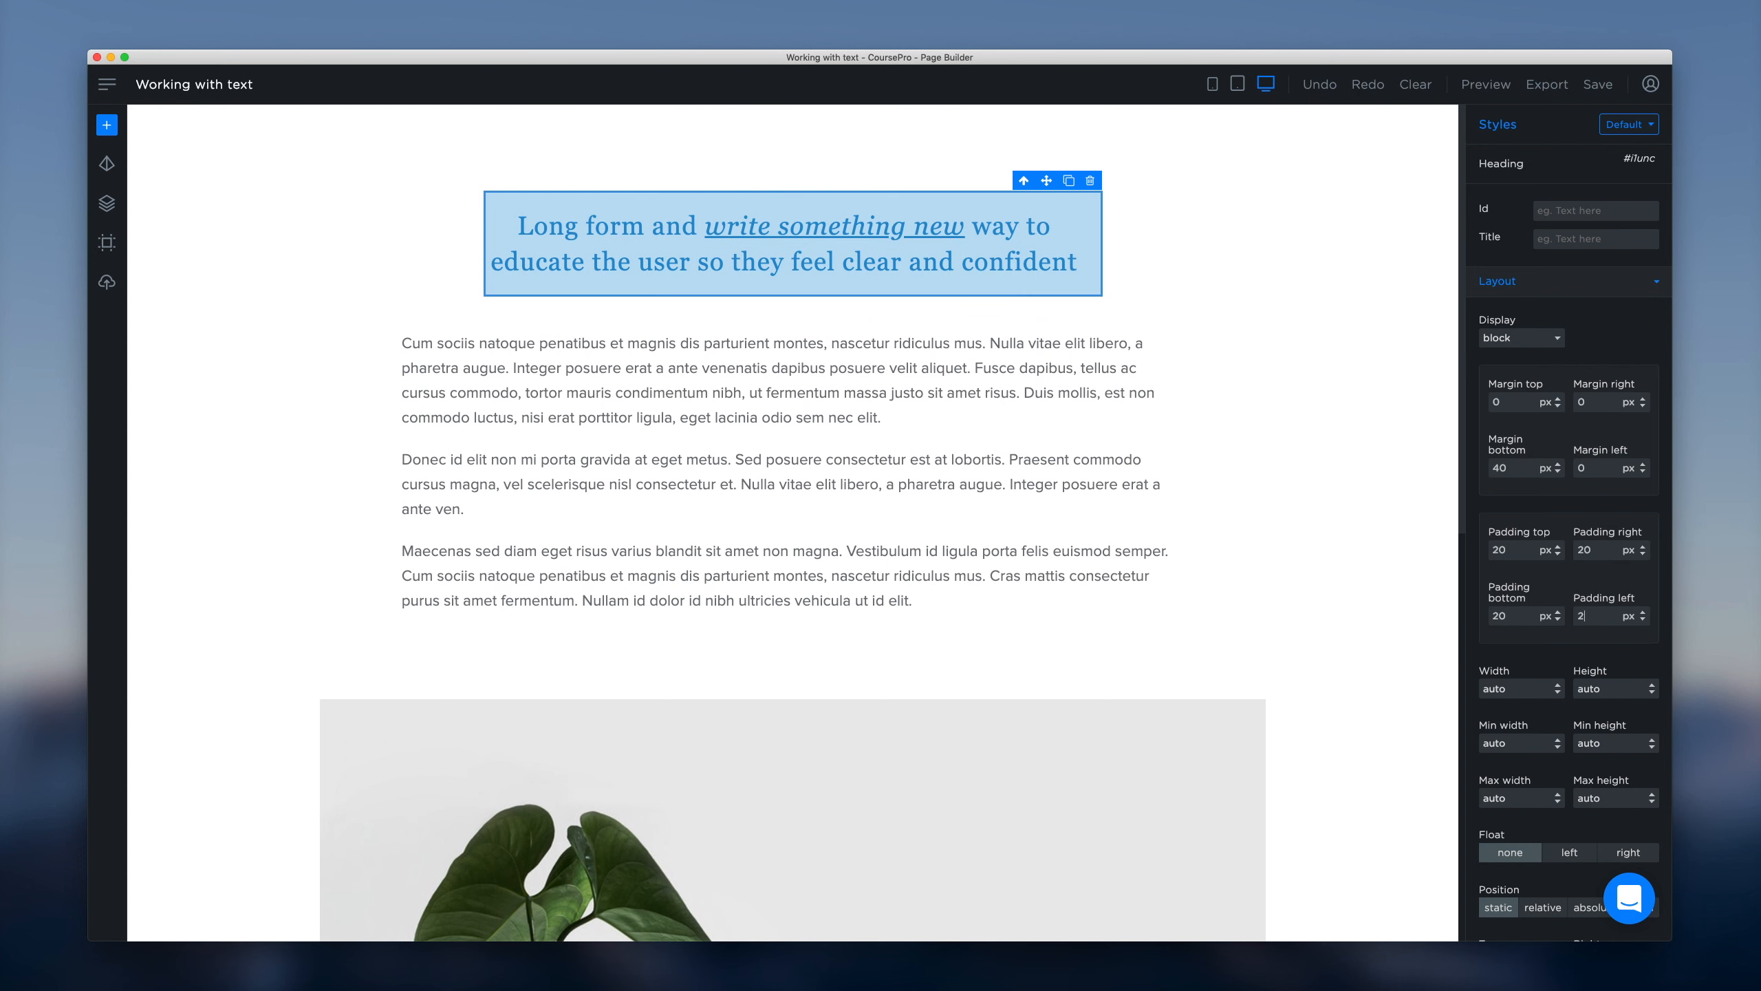
{"action": "type", "text": "20"}
{"action": "key", "text": "Return"}
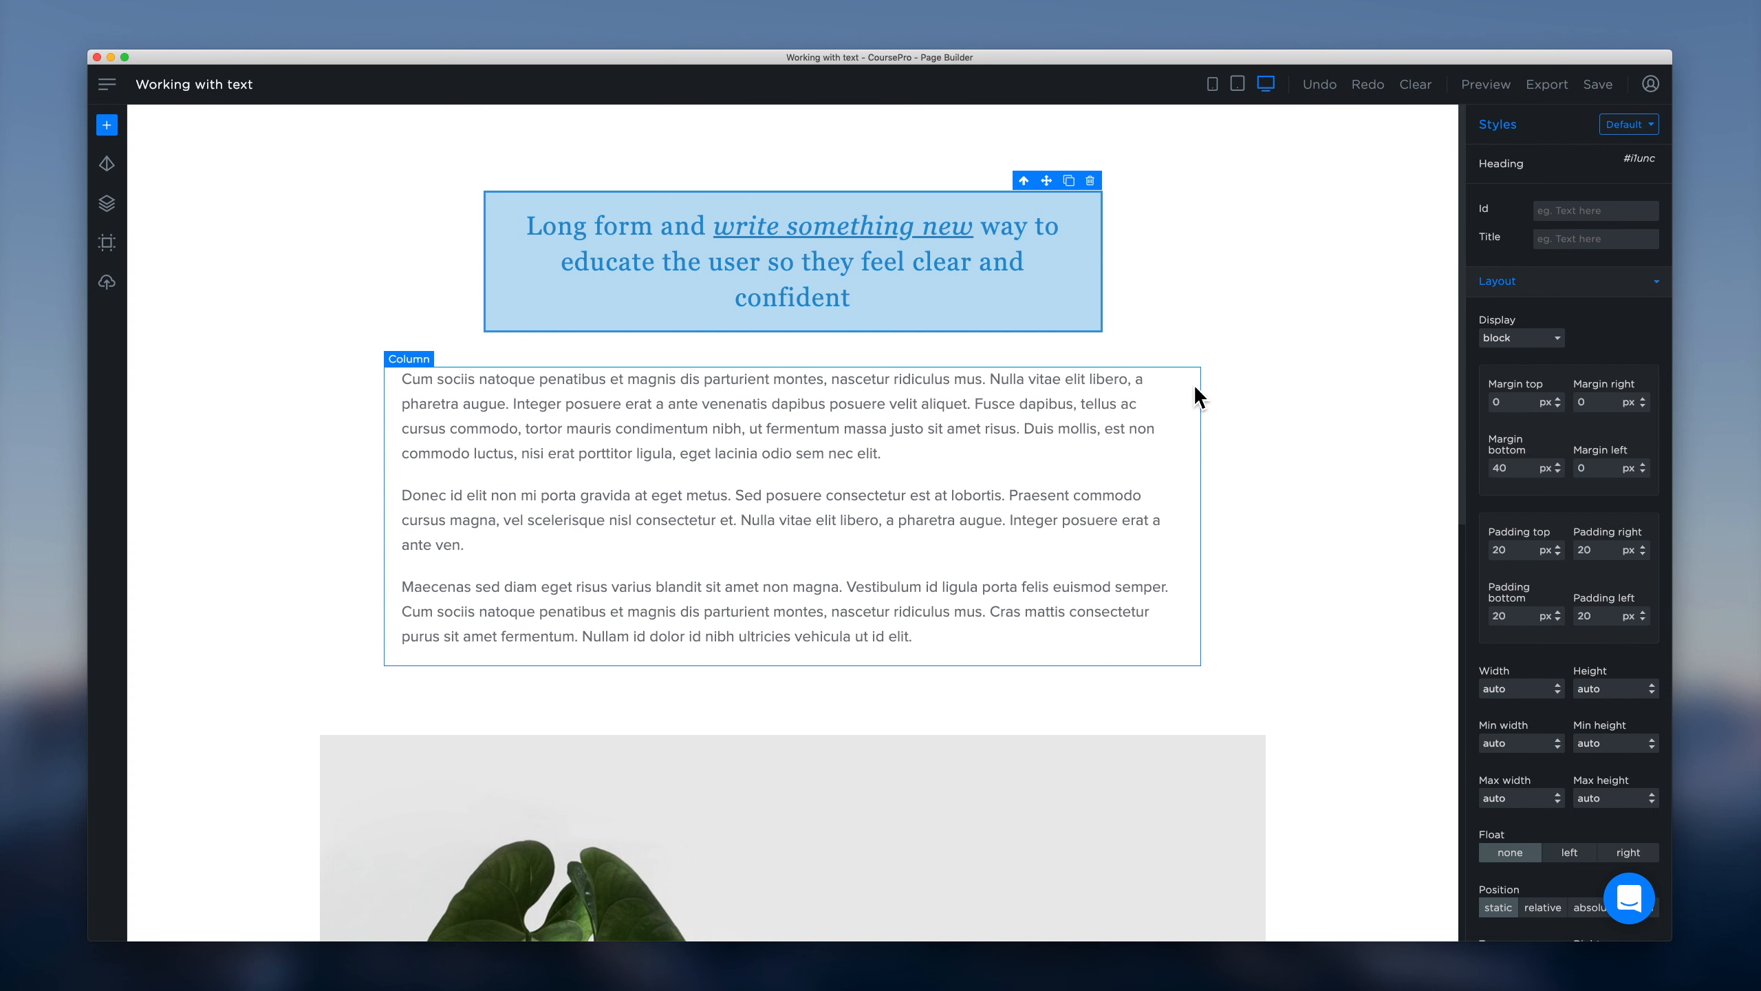
Step: Reduce the heading's font size to 28 px and deselect the heading
{"action": "left_click", "coordinate": [1605, 290]}
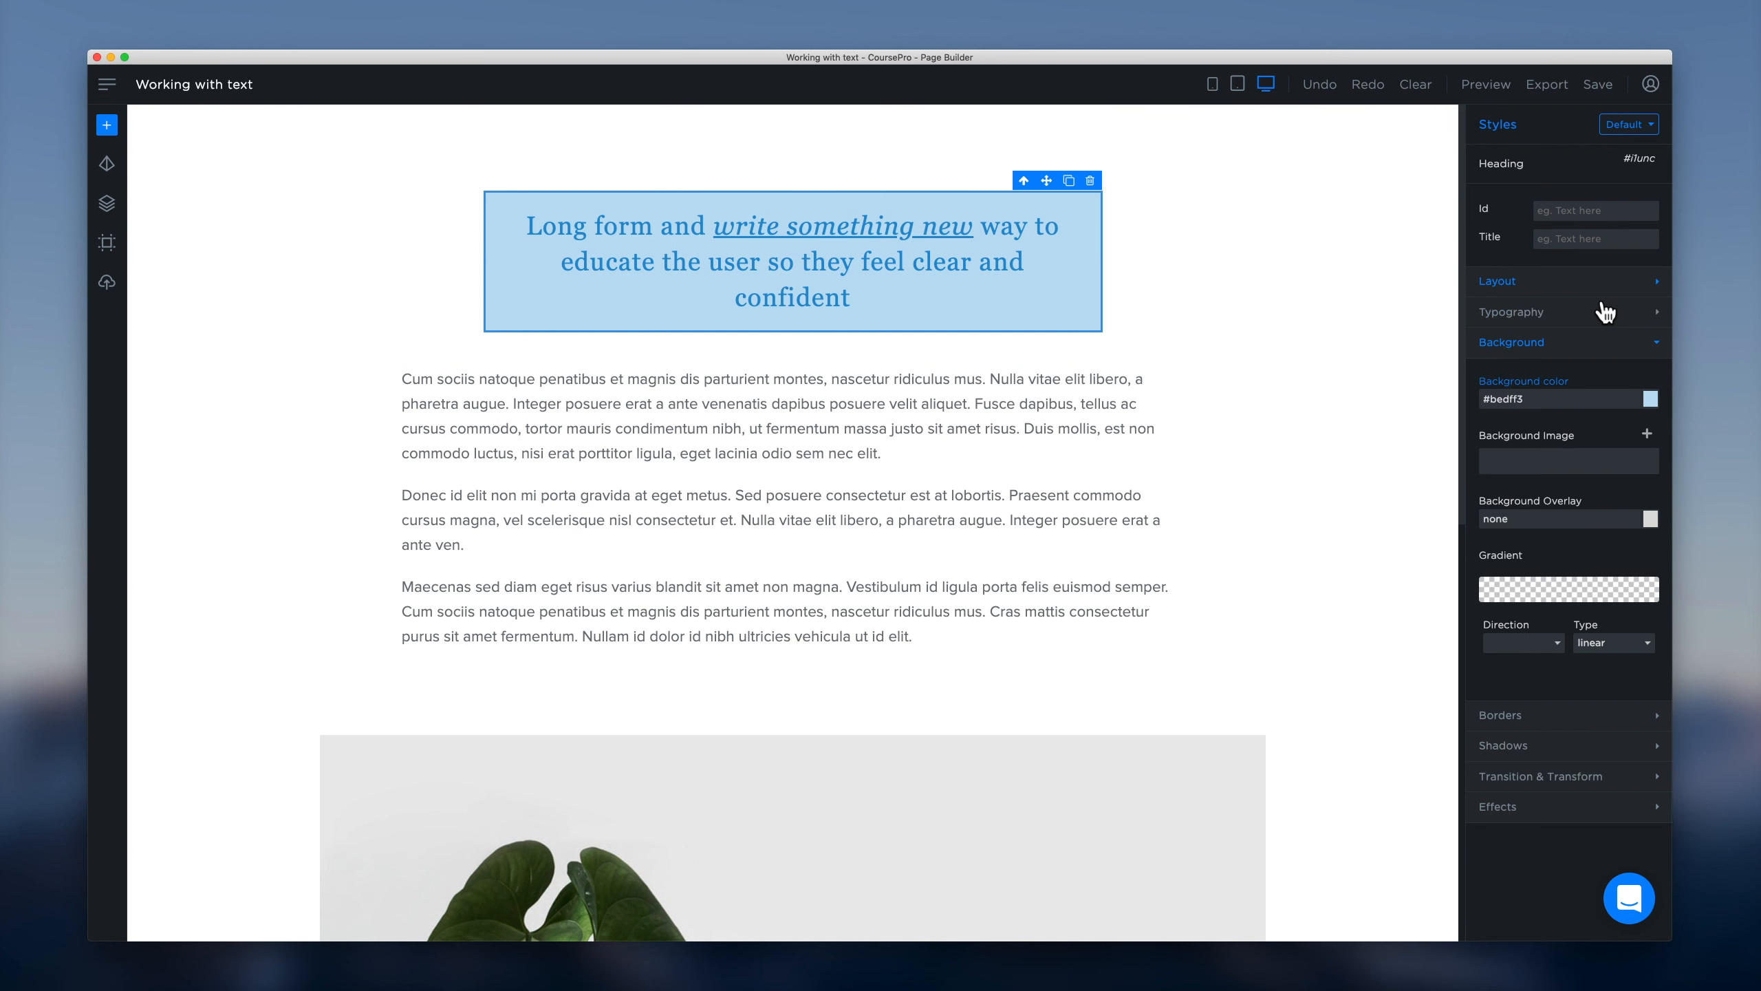
{"action": "left_click", "coordinate": [1621, 313]}
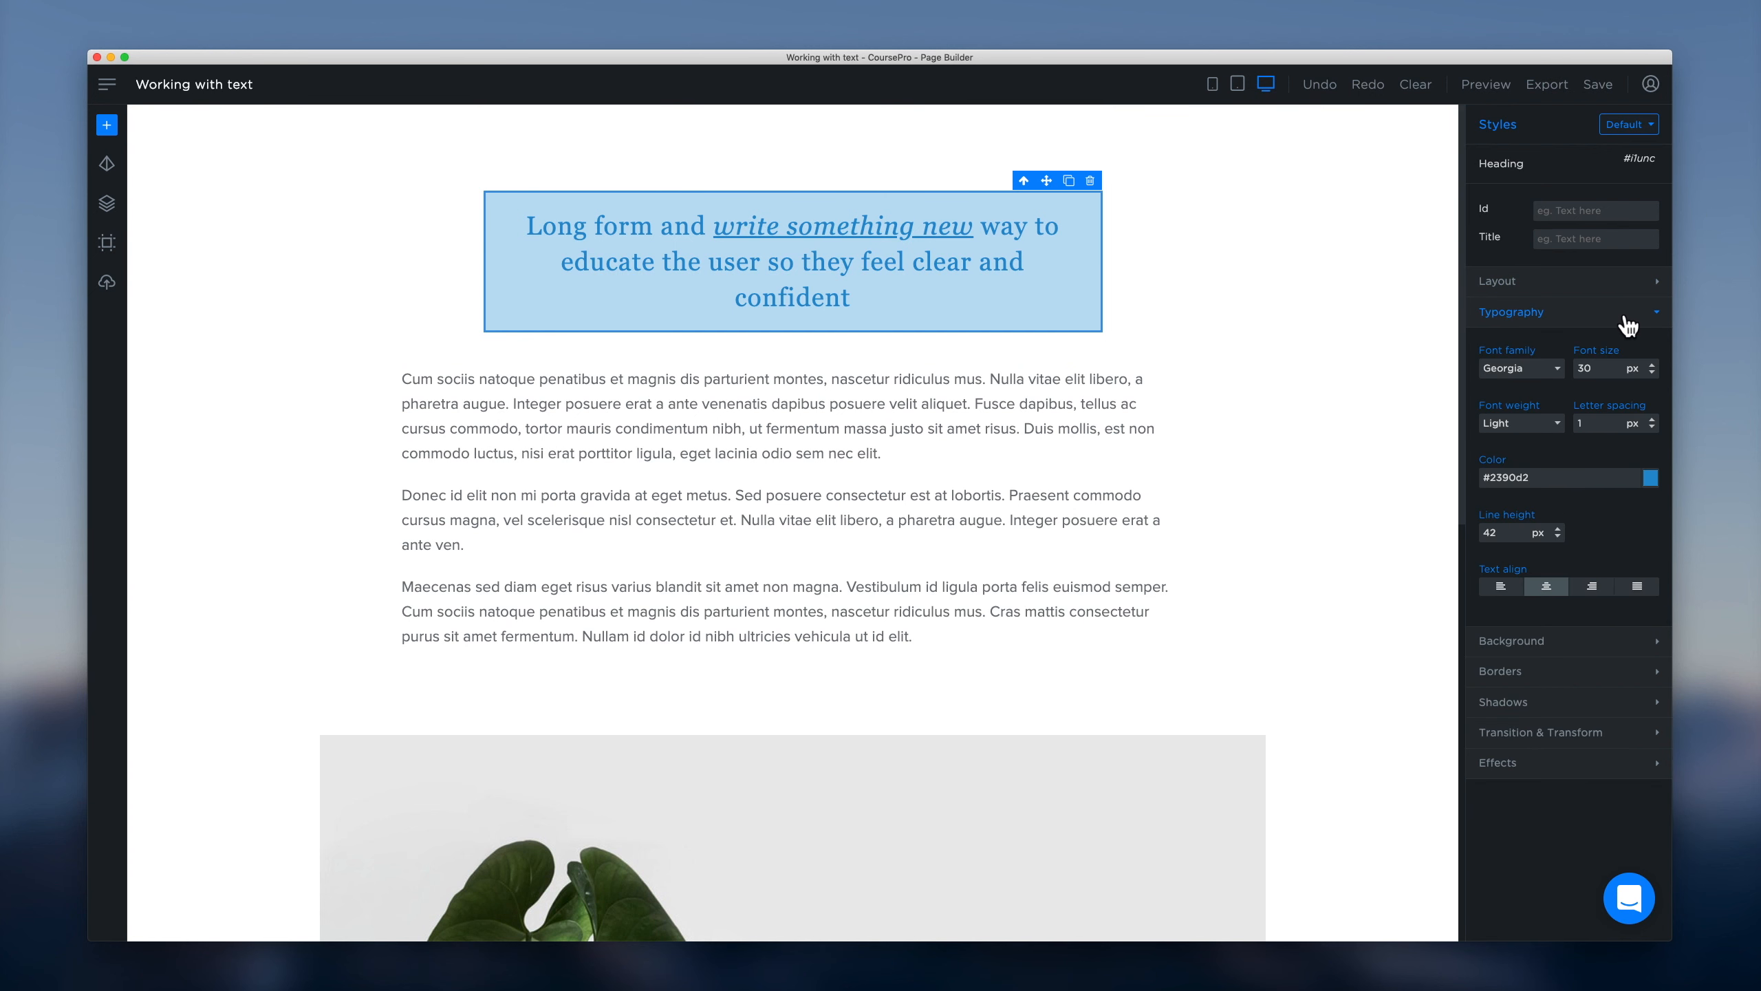
{"action": "left_click", "coordinate": [1652, 373]}
{"action": "left_click", "coordinate": [1652, 373]}
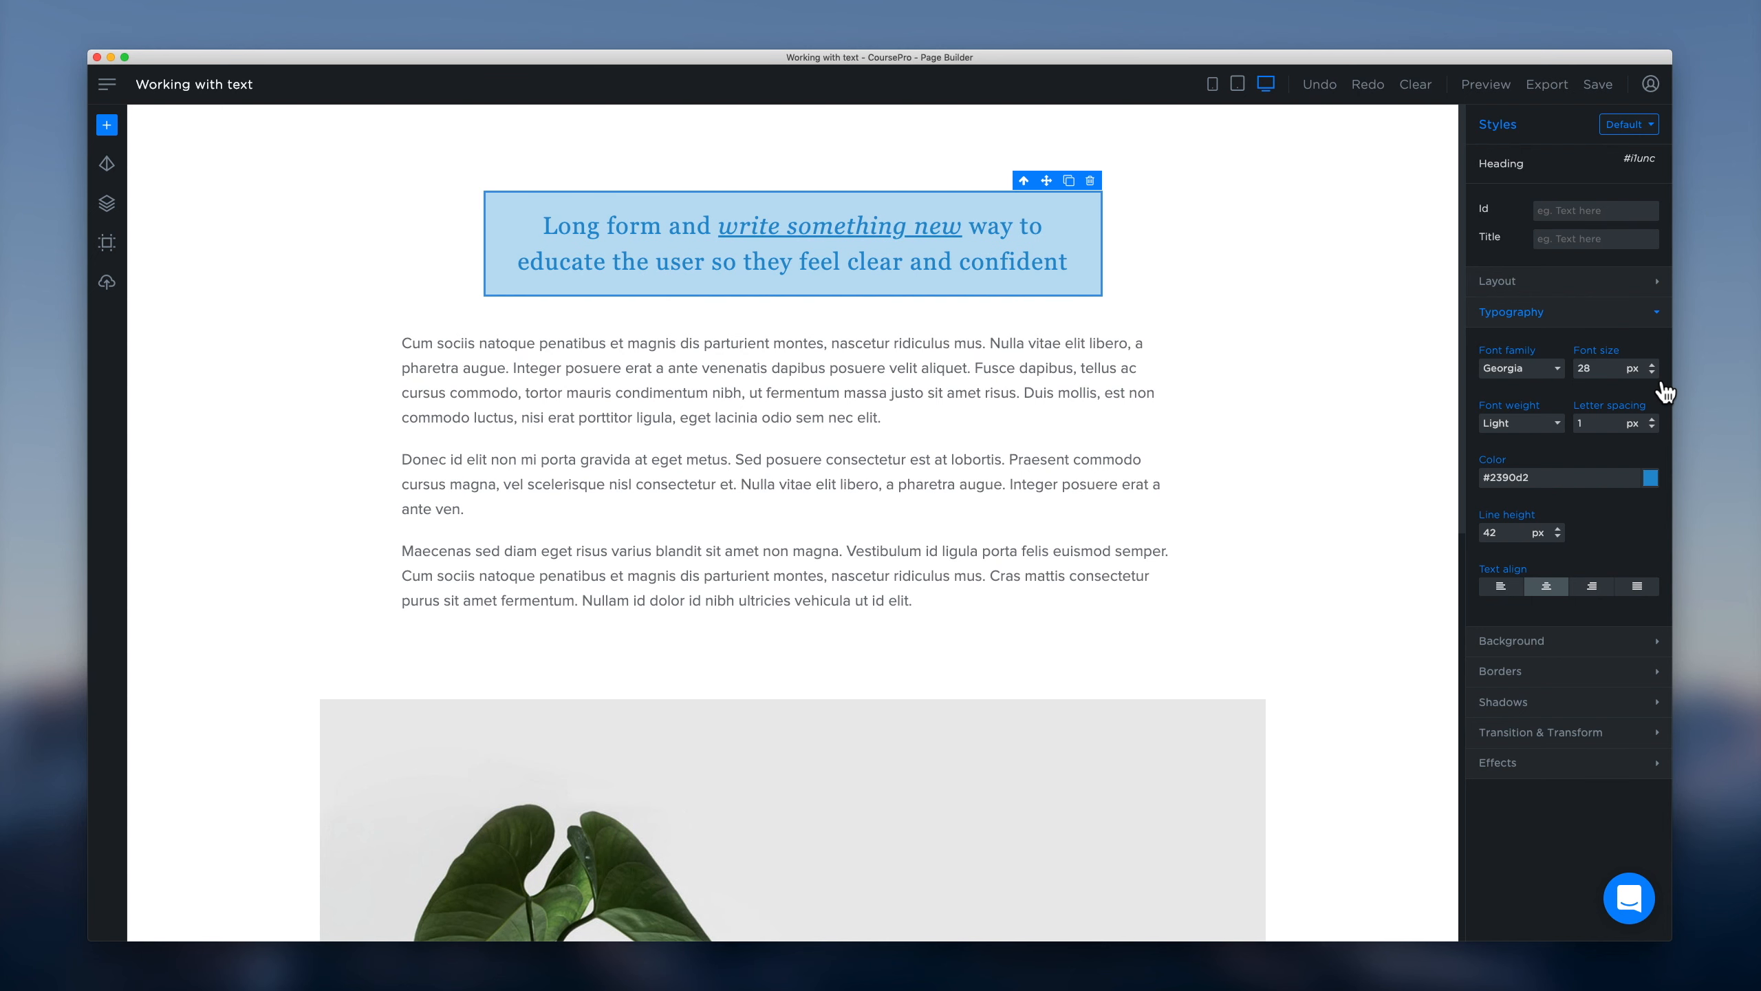
{"action": "left_click", "coordinate": [1640, 320]}
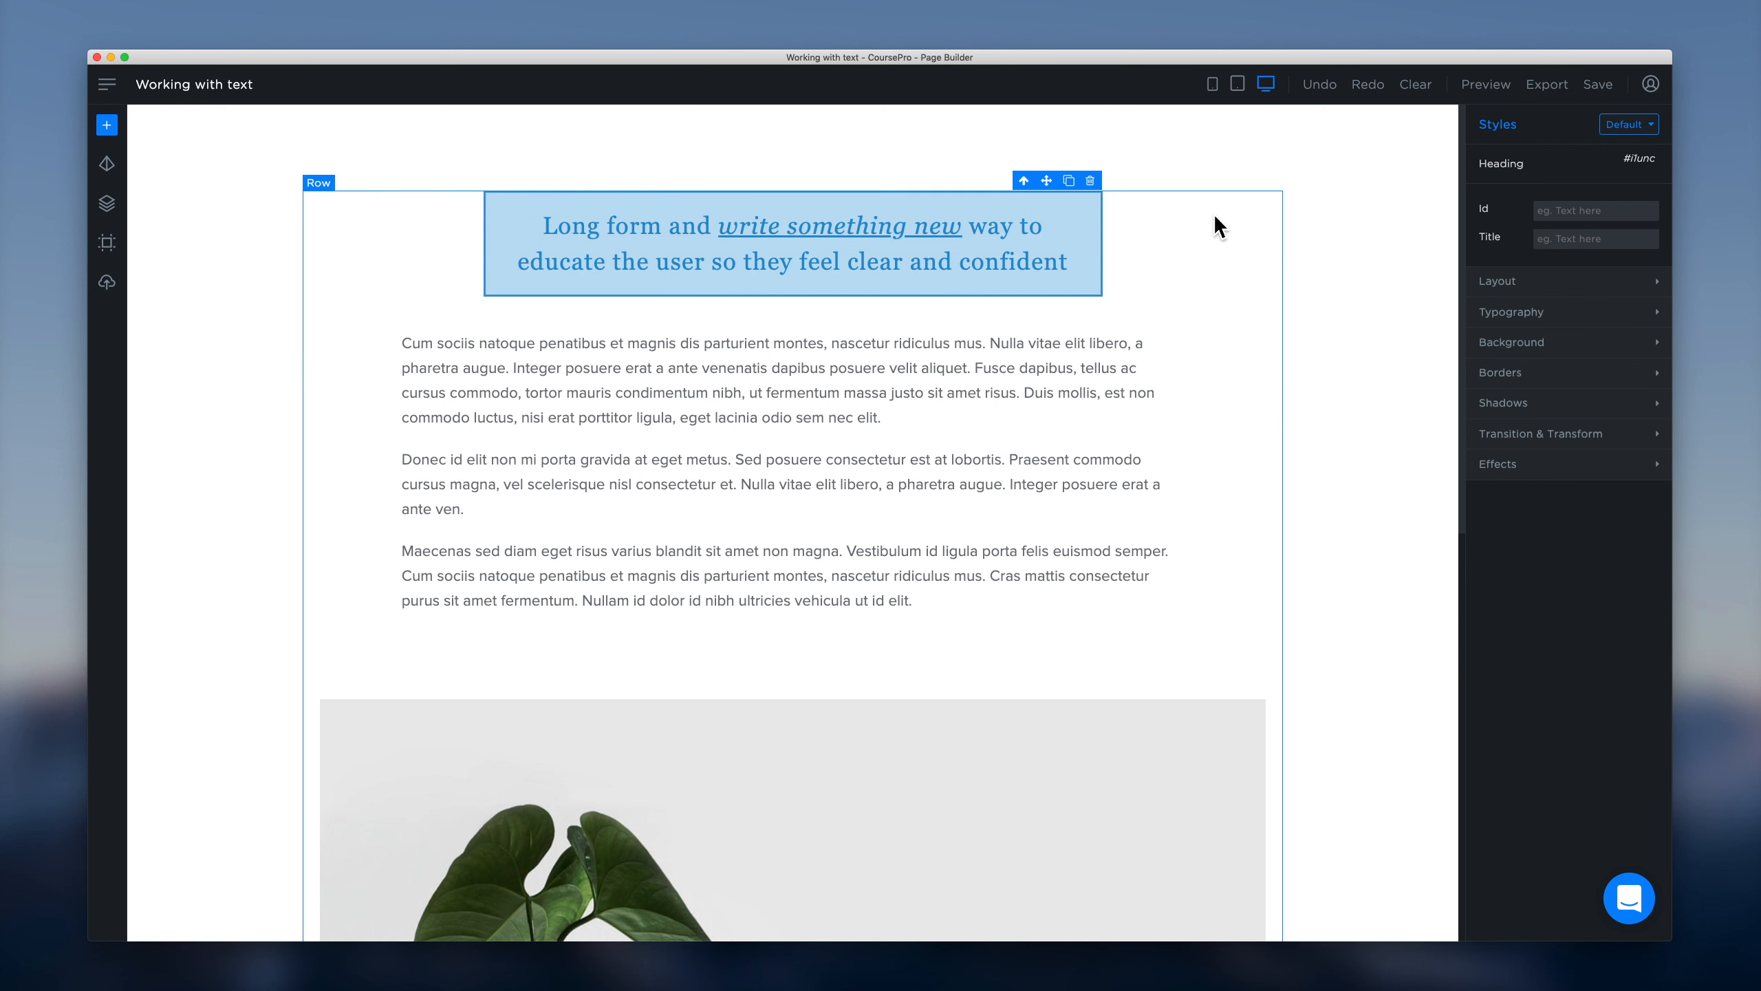
{"action": "left_click", "coordinate": [1317, 278]}
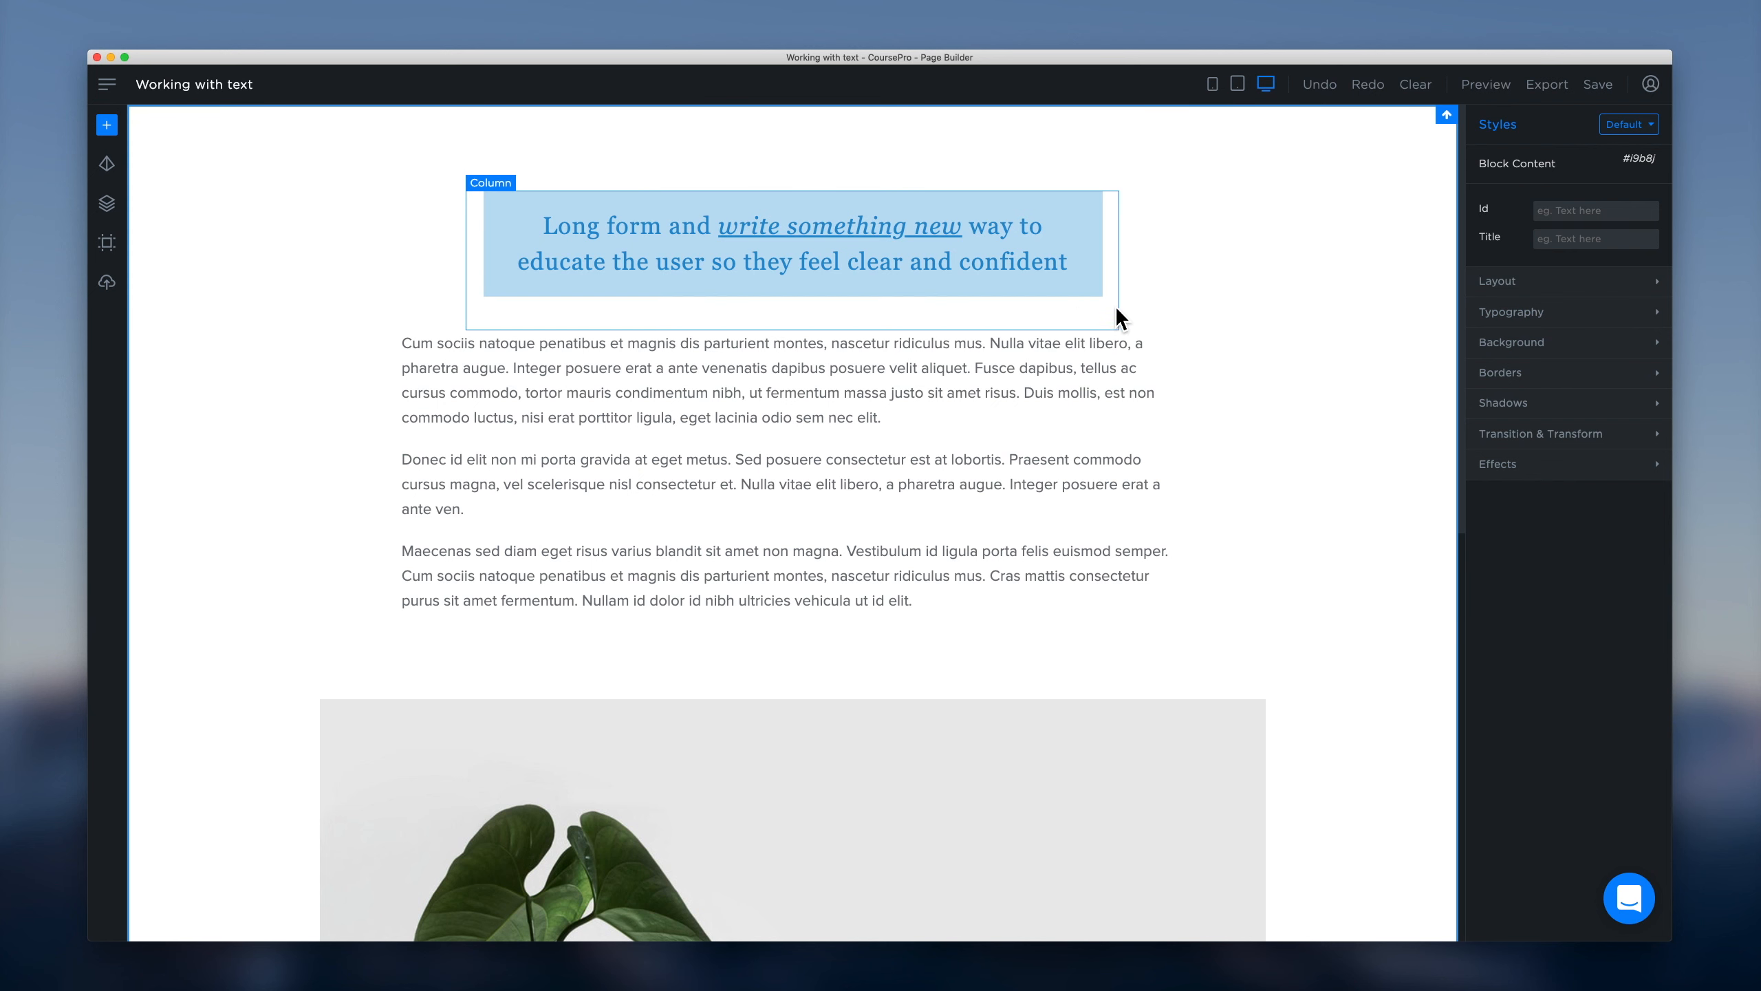
Step: Give the blue heading box slightly rounded corners with a small border radius
{"action": "left_click", "coordinate": [1099, 214]}
{"action": "left_click", "coordinate": [1536, 374]}
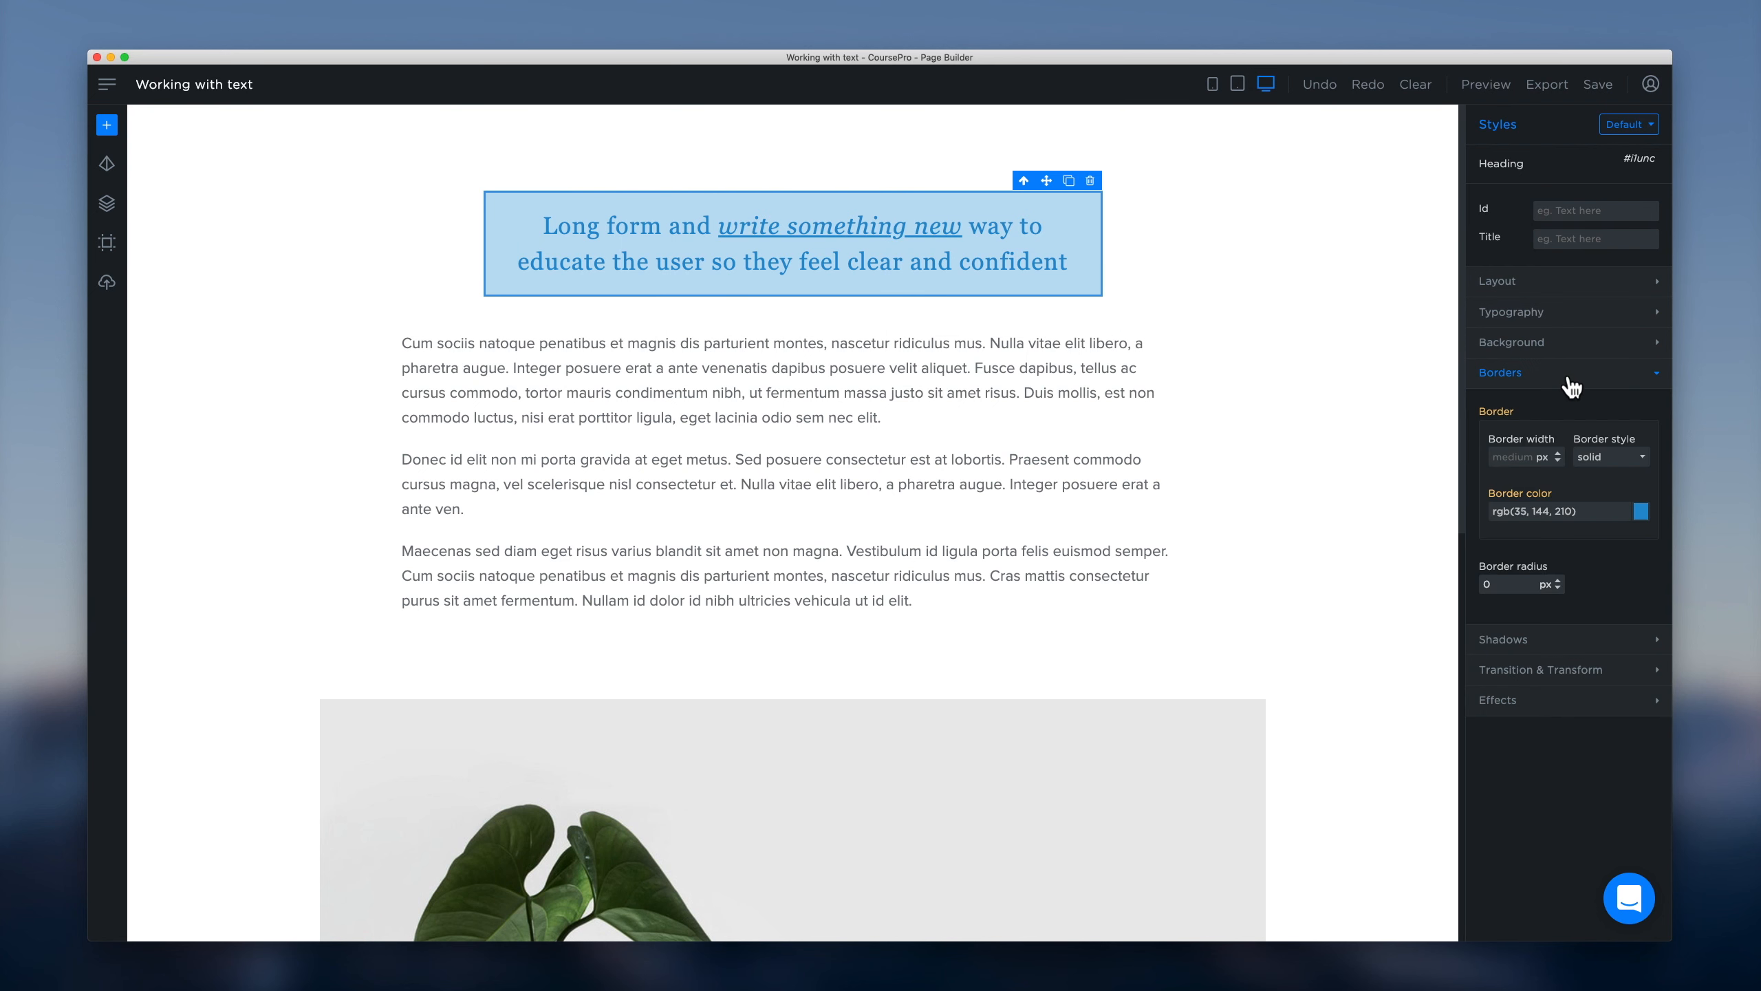
{"action": "double_click", "coordinate": [1487, 585]}
{"action": "left_click", "coordinate": [1282, 344]}
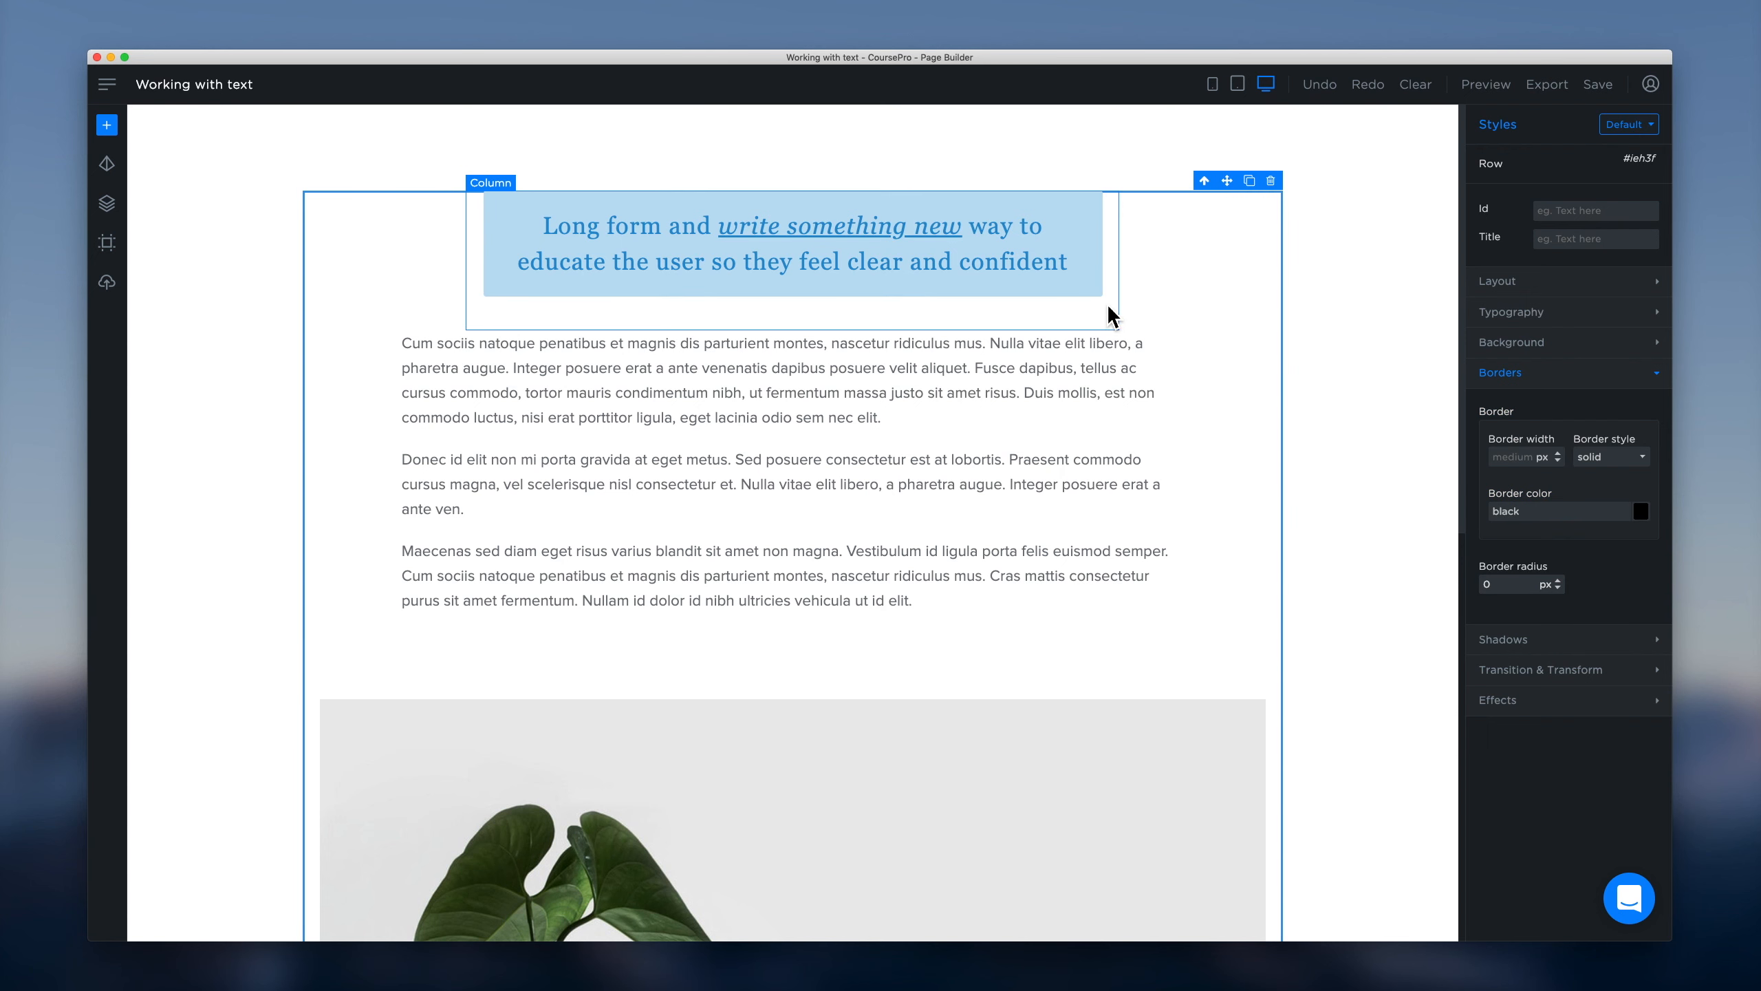
{"action": "left_click", "coordinate": [1407, 299]}
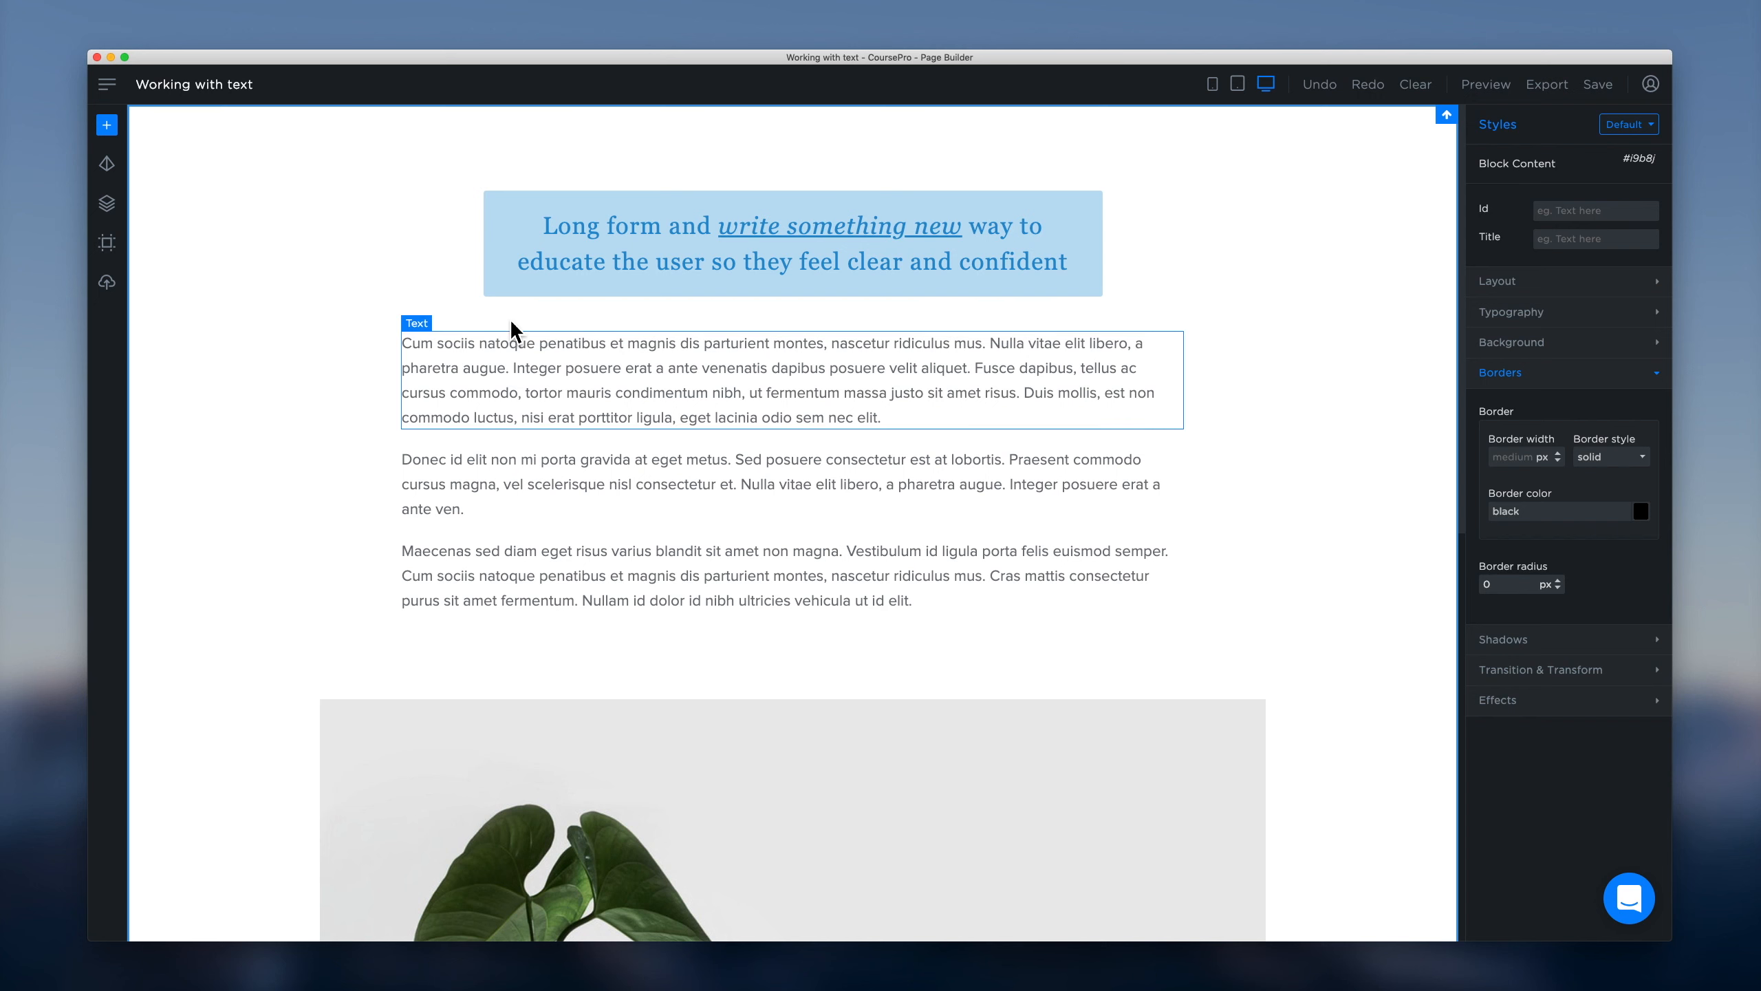
Step: Add a Heading 3 element between the blue heading and the first body paragraph
{"action": "left_click", "coordinate": [122, 177]}
{"action": "left_click", "coordinate": [190, 189]}
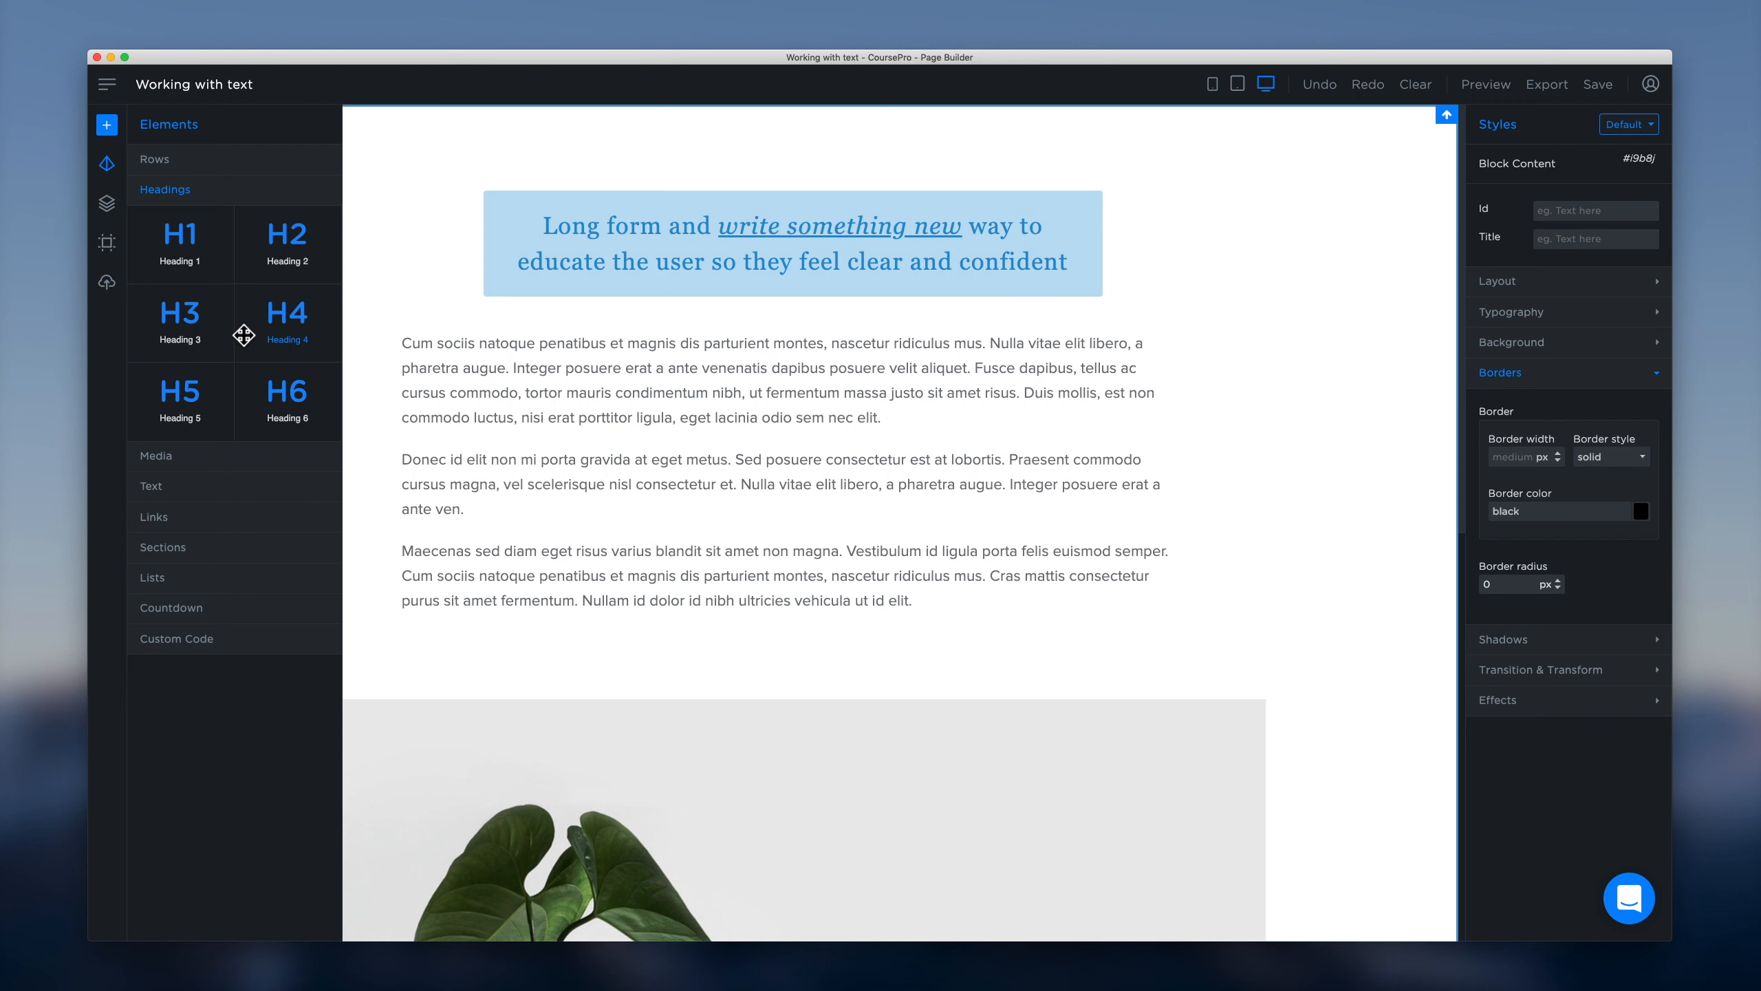
{"action": "left_click_drag", "start_coordinate": [184, 327], "coordinate": [782, 384]}
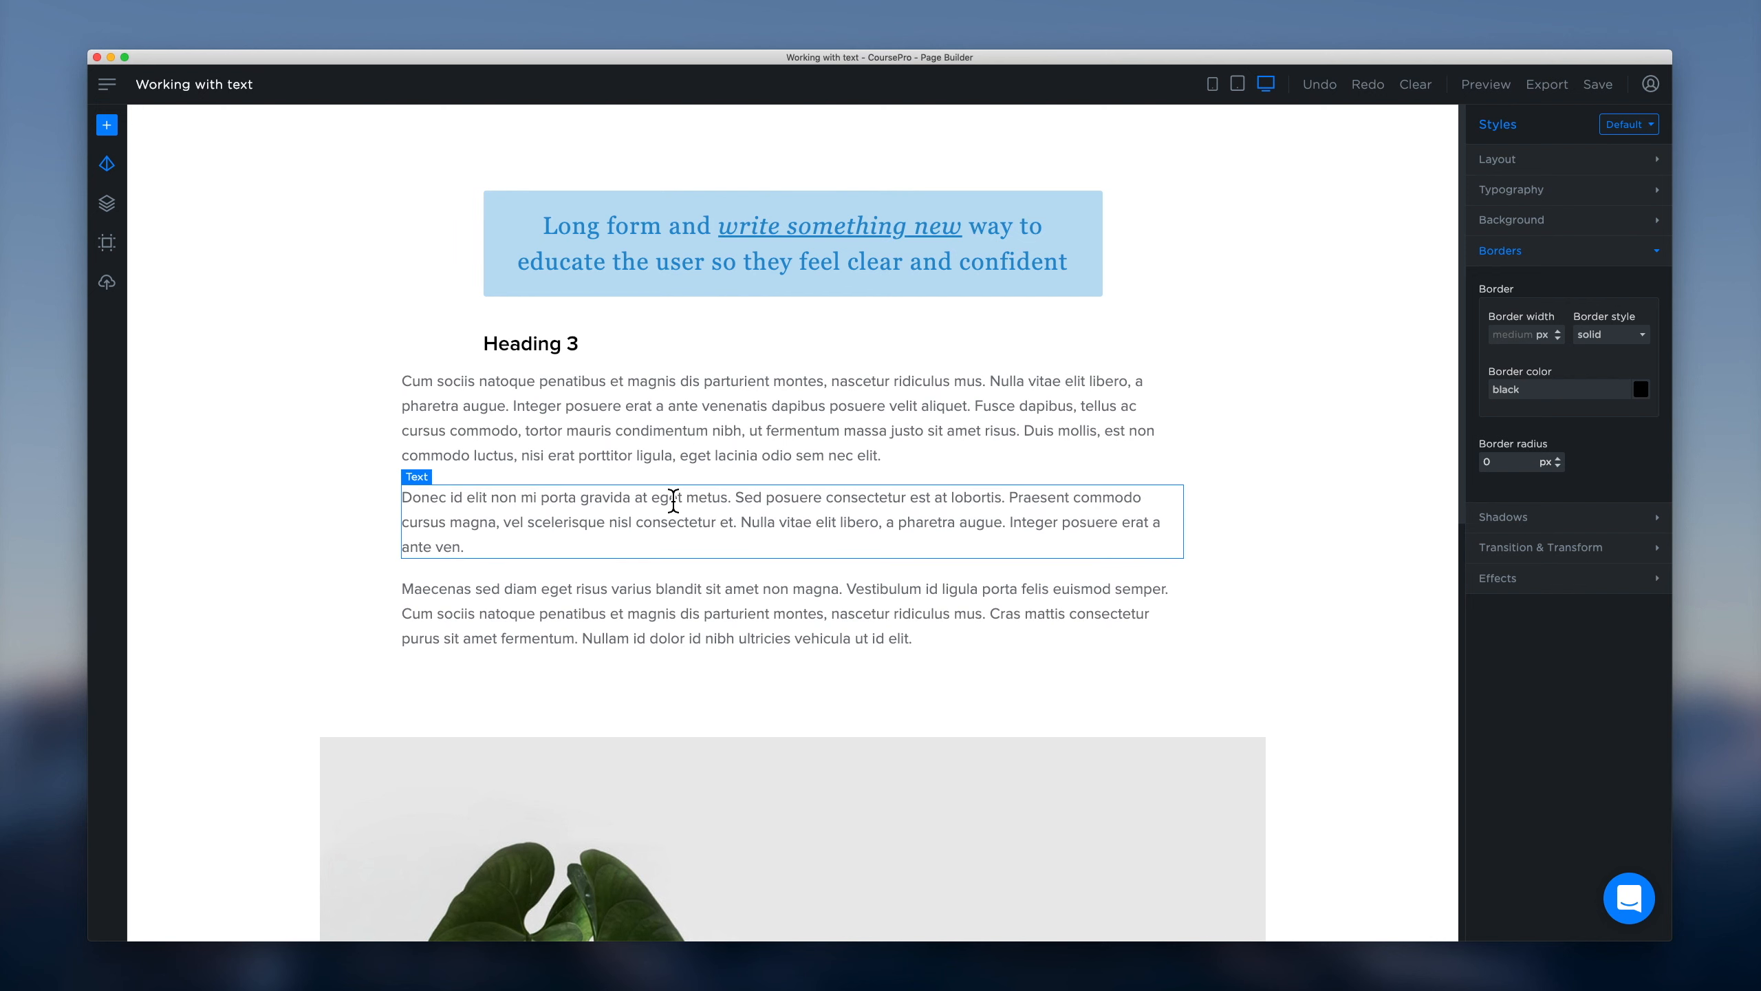
Step: Replace the new Heading 3 placeholder with the text "This can be the subheading text"
{"action": "left_click", "coordinate": [547, 347]}
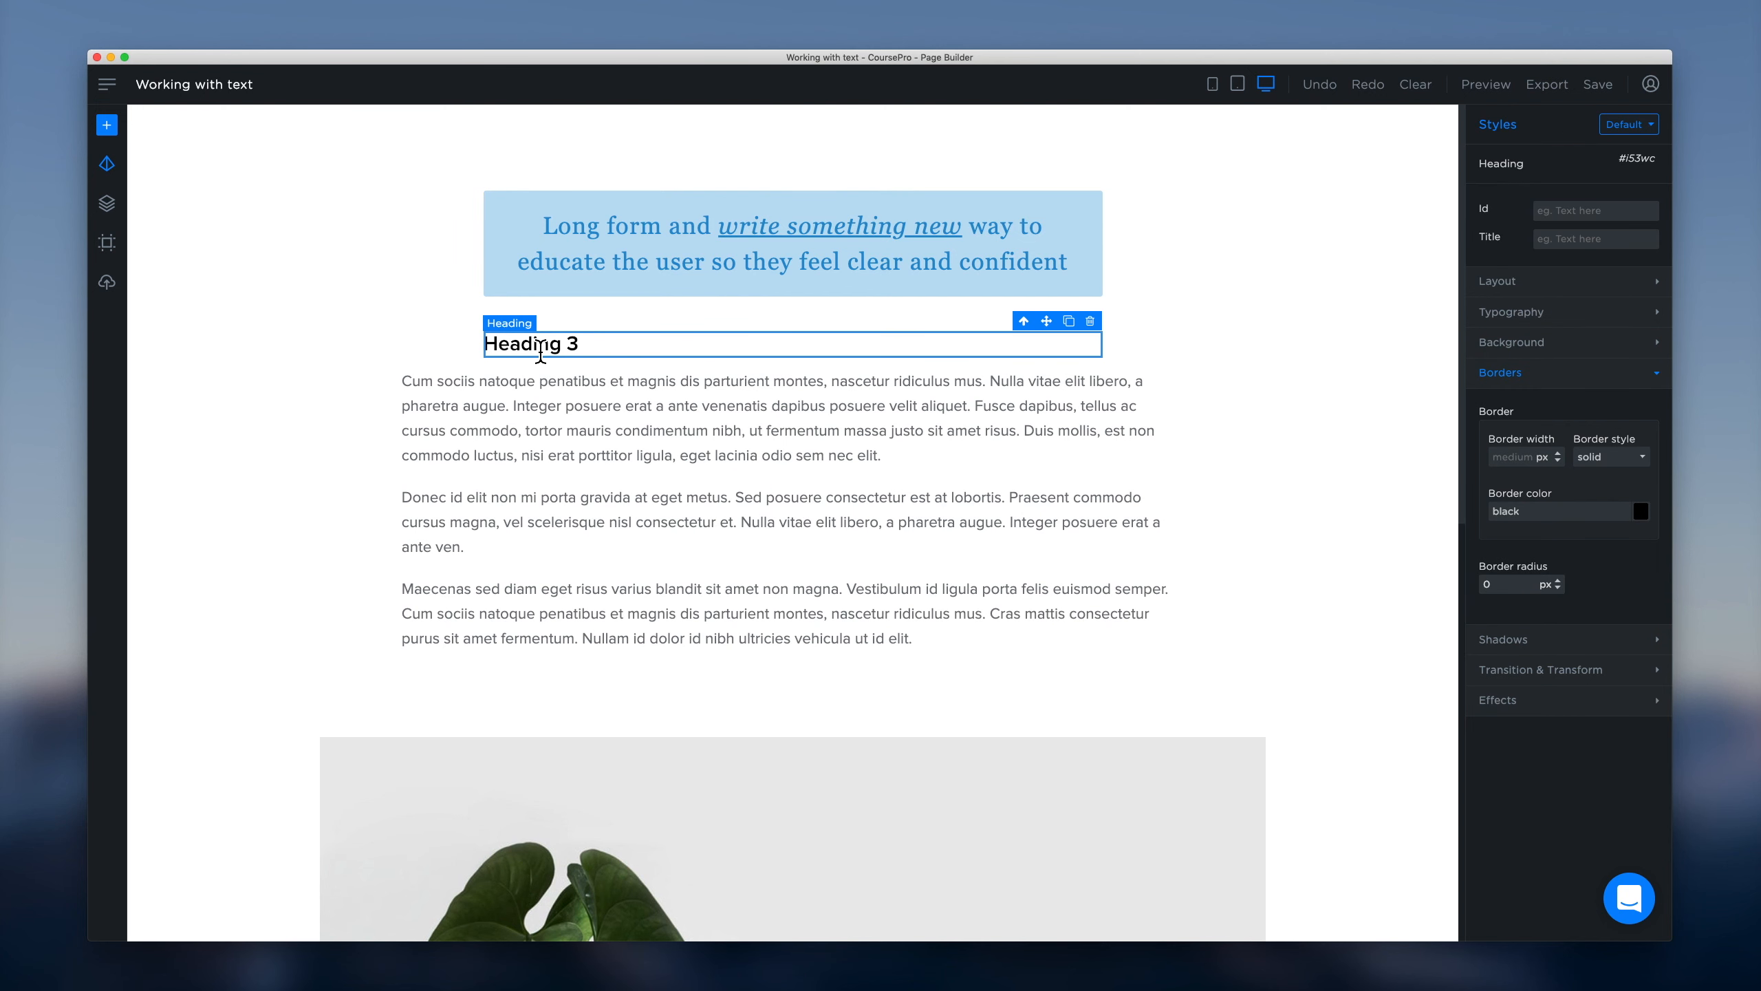
{"action": "triple_click", "coordinate": [541, 347]}
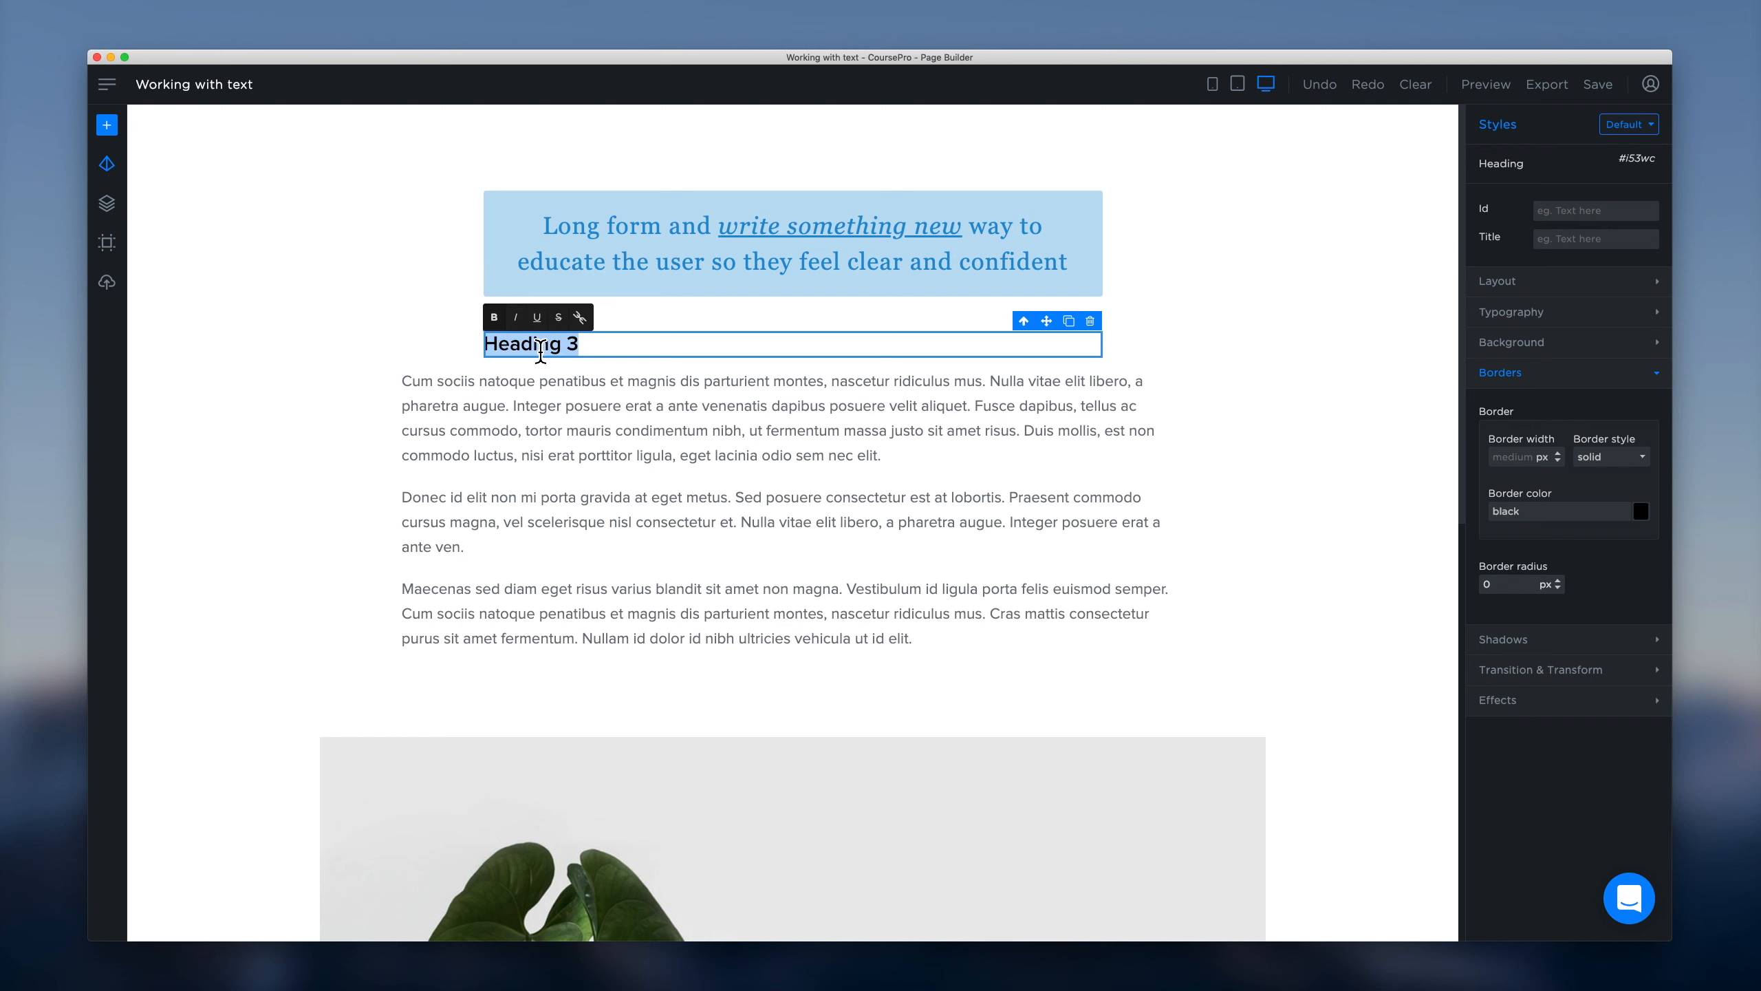
{"action": "type", "text": "This can be the subheading text"}
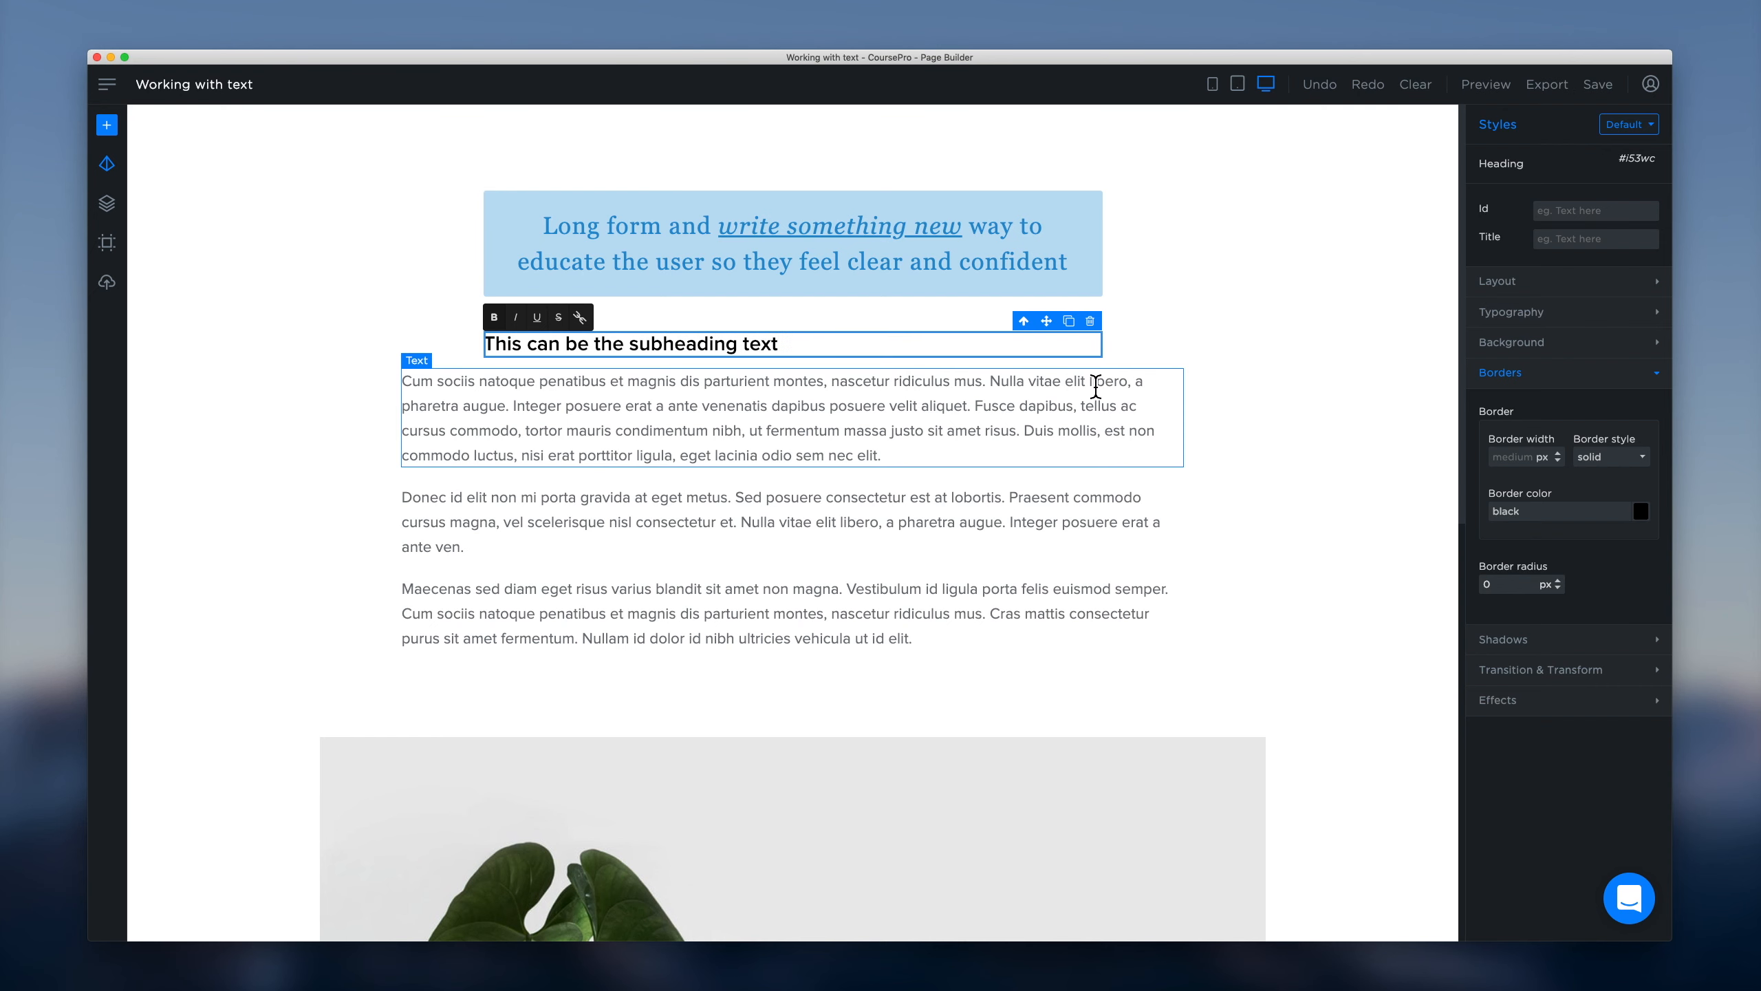
{"action": "left_click", "coordinate": [1037, 375]}
Step: Center-align the subheading's text
{"action": "left_click", "coordinate": [924, 348]}
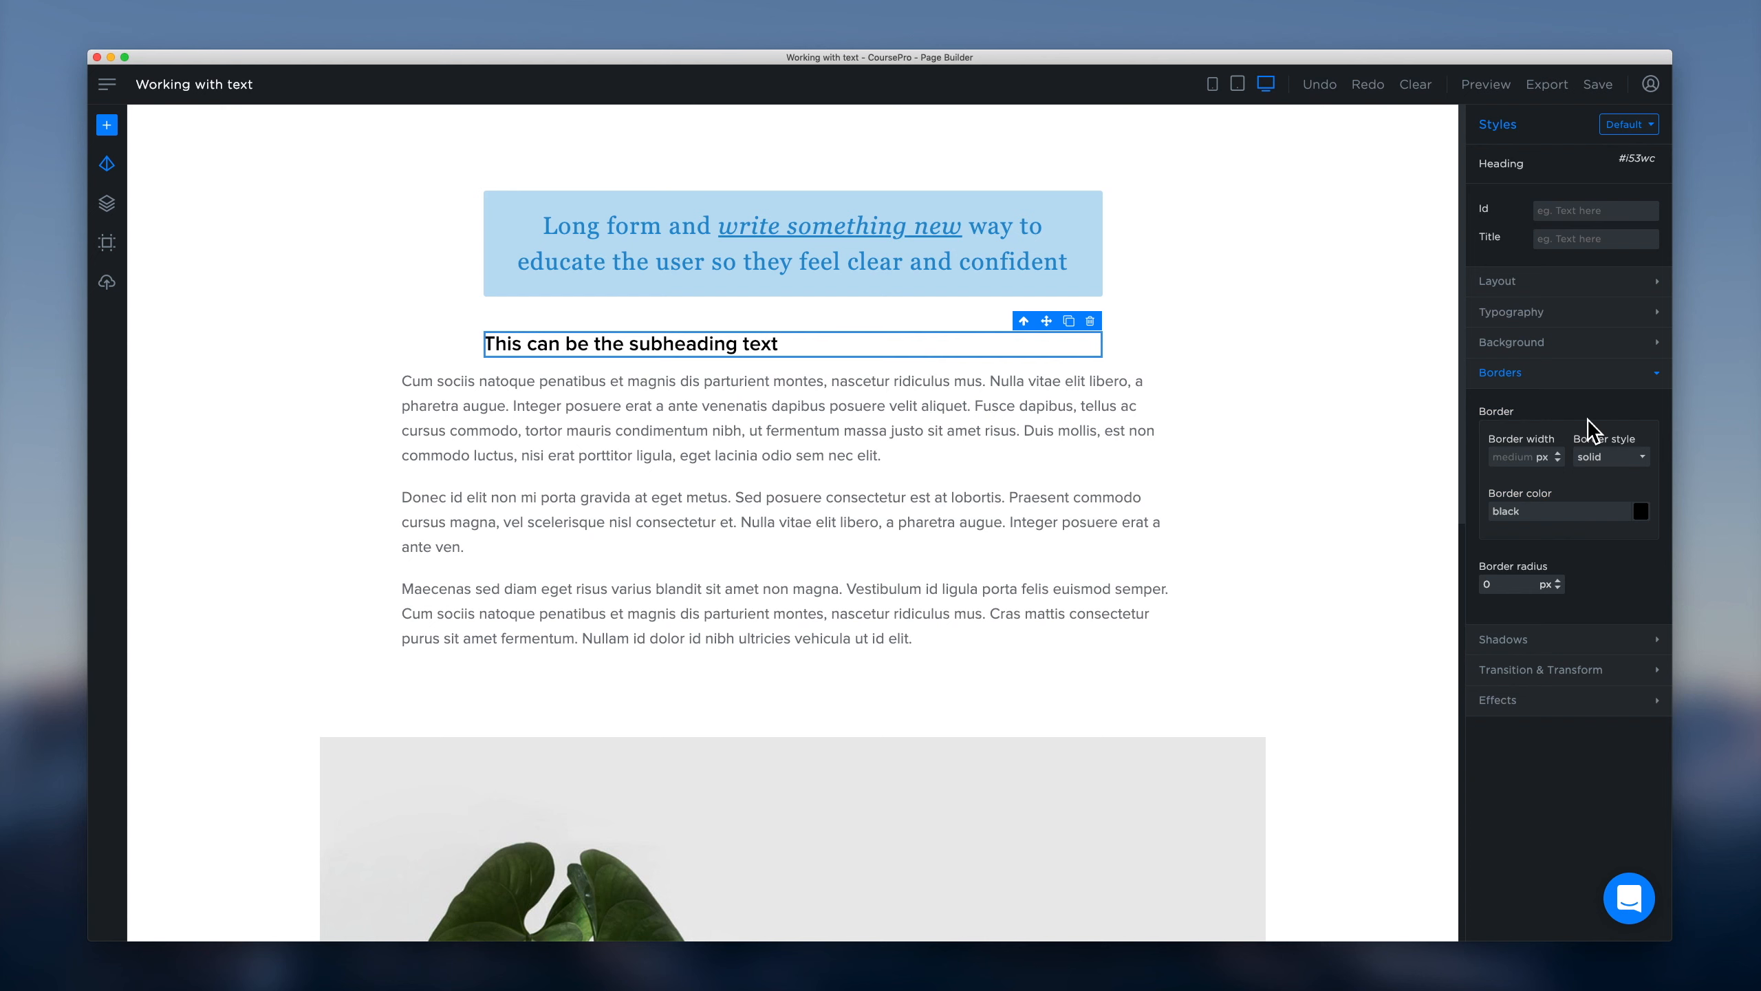
{"action": "left_click", "coordinate": [1585, 378]}
{"action": "left_click", "coordinate": [1576, 316]}
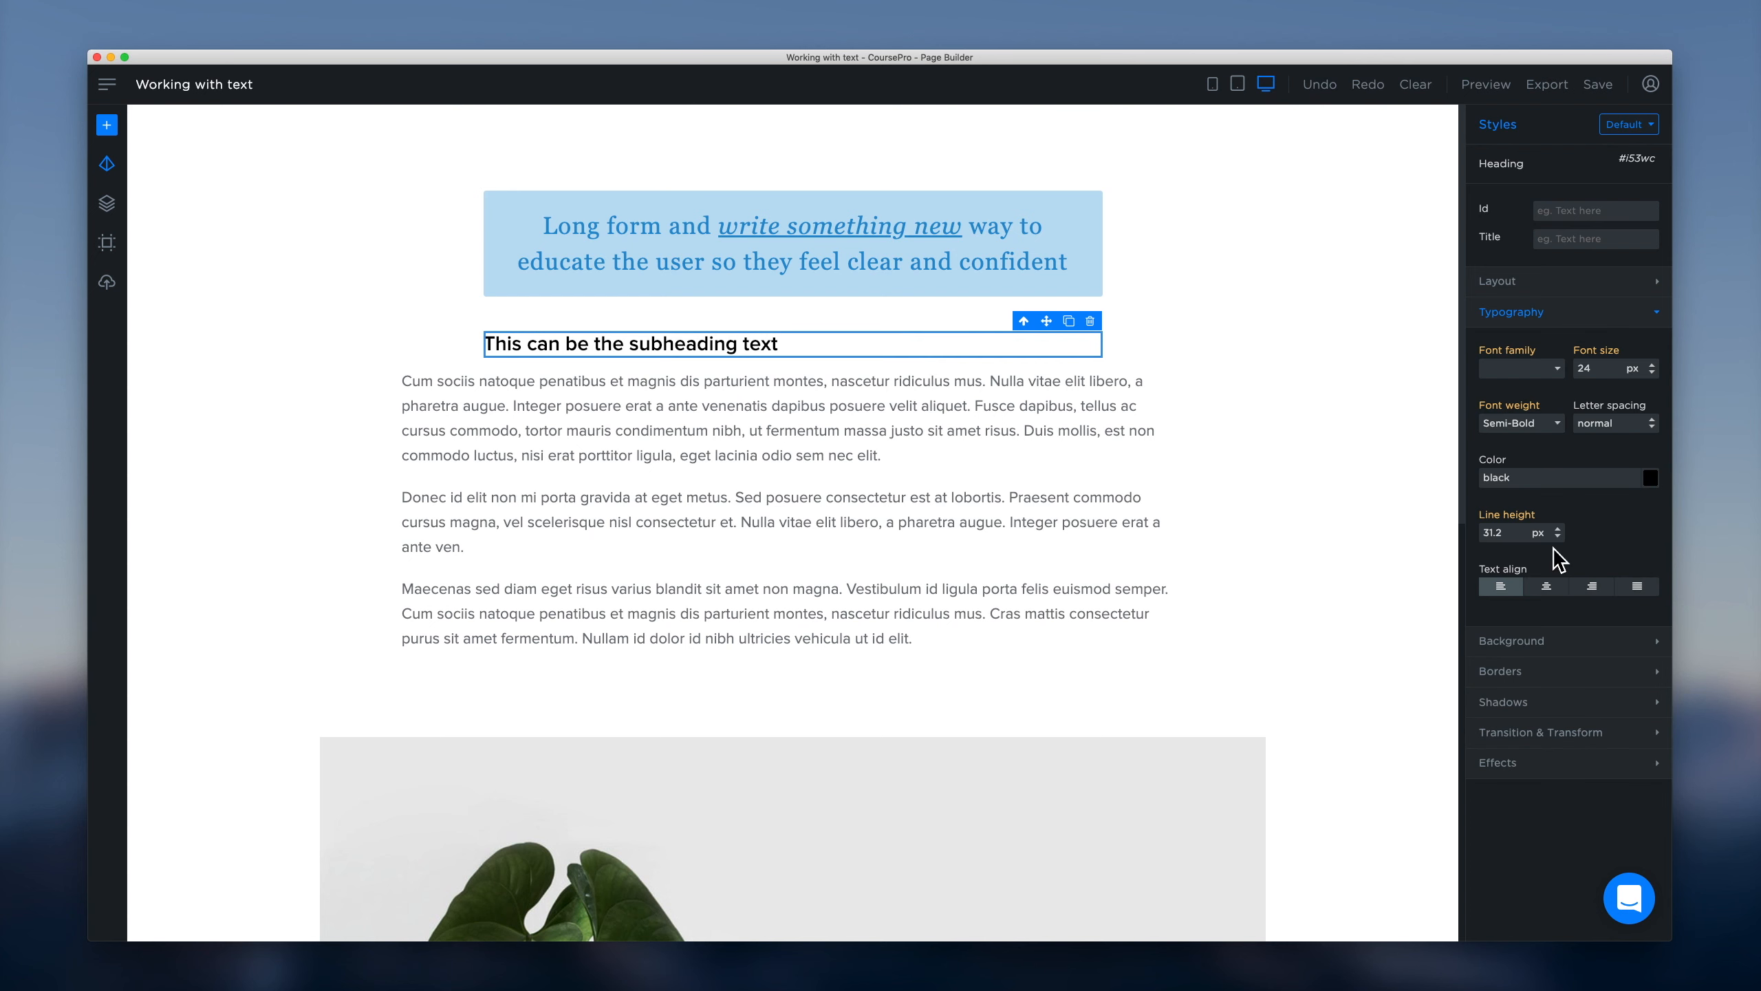
{"action": "left_click", "coordinate": [1551, 590]}
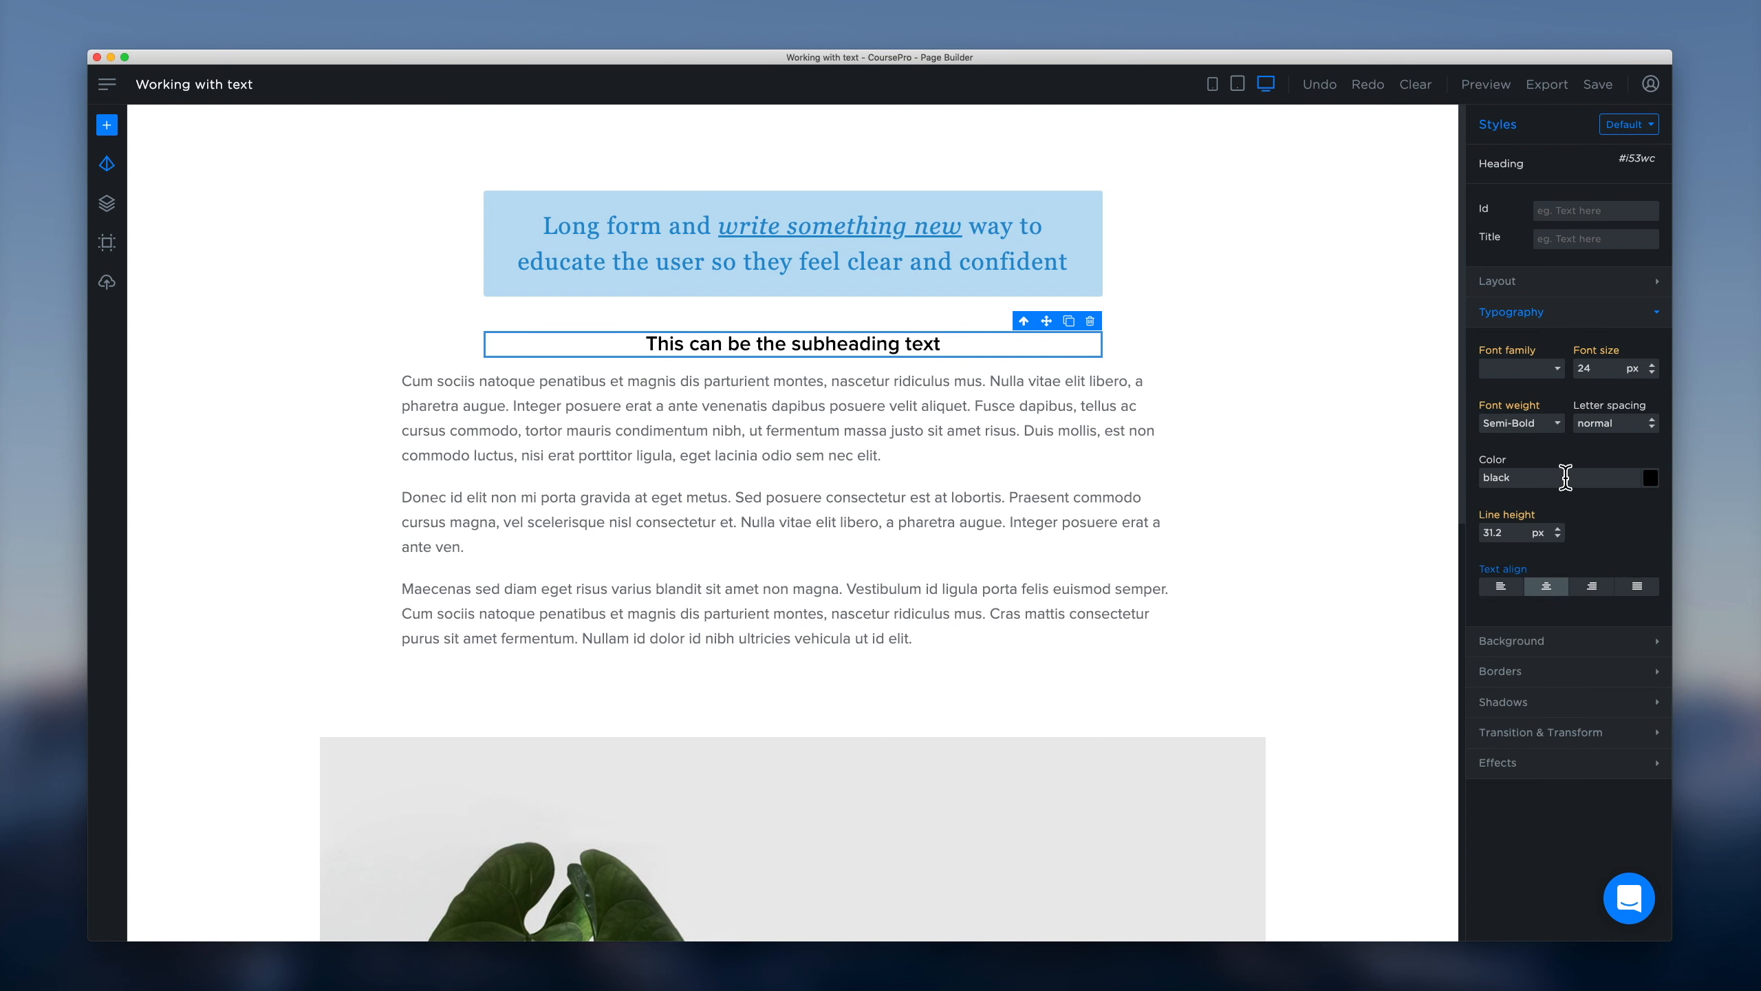
Step: Set the subheading's bottom margin to 30 px and deselect it
{"action": "left_click", "coordinate": [1562, 293]}
{"action": "left_click_drag", "start_coordinate": [1525, 470], "coordinate": [1476, 476]}
{"action": "type", "text": "30"}
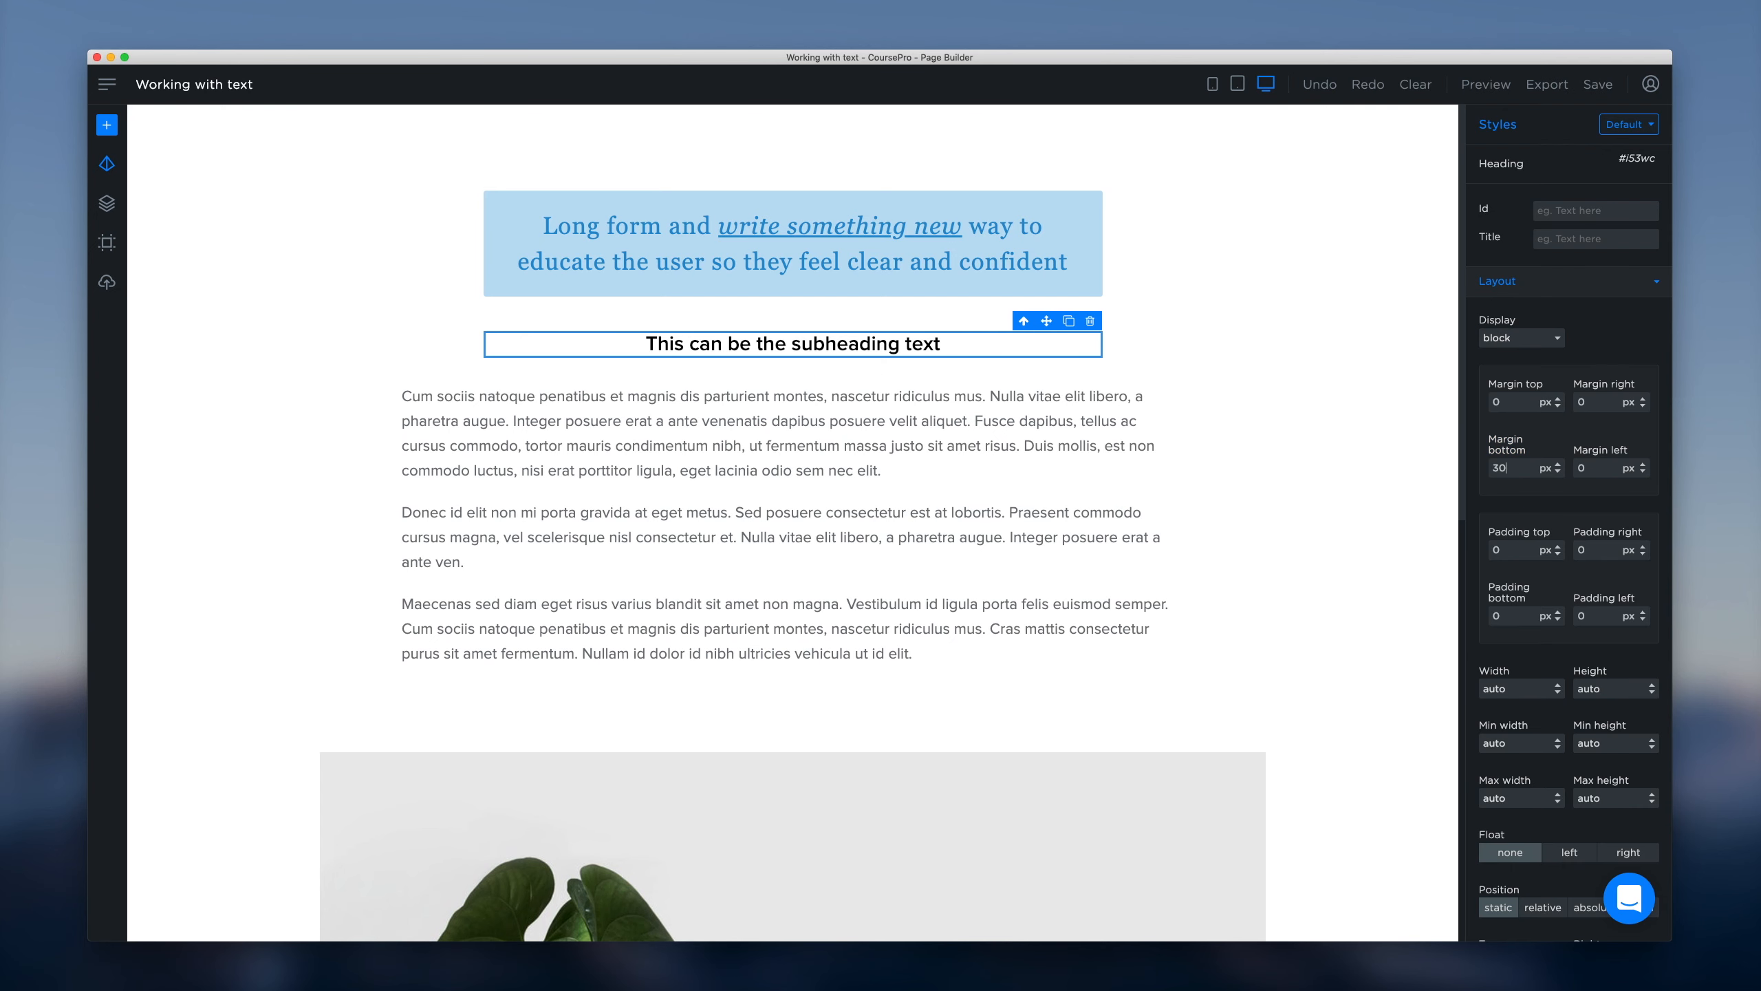
{"action": "left_click", "coordinate": [644, 420]}
{"action": "left_click", "coordinate": [1231, 350]}
{"action": "left_click", "coordinate": [1356, 477]}
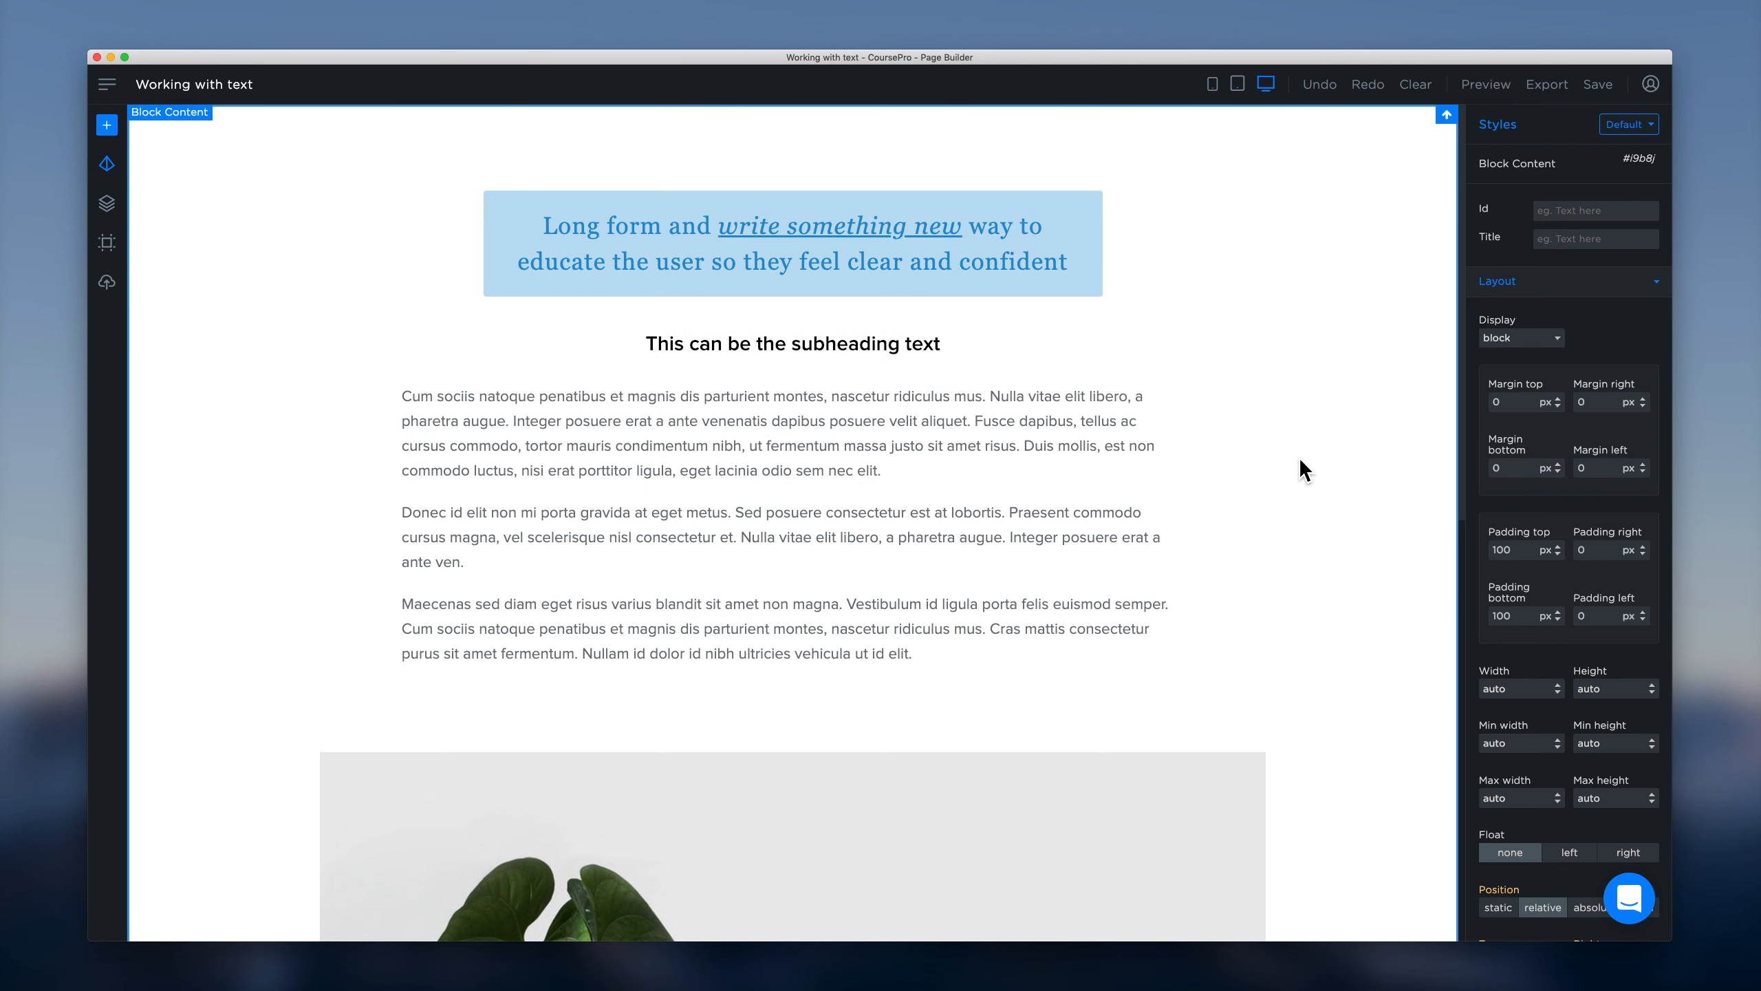
Step: Increase the font size of the first body paragraph to 20 px
{"action": "left_click", "coordinate": [607, 433]}
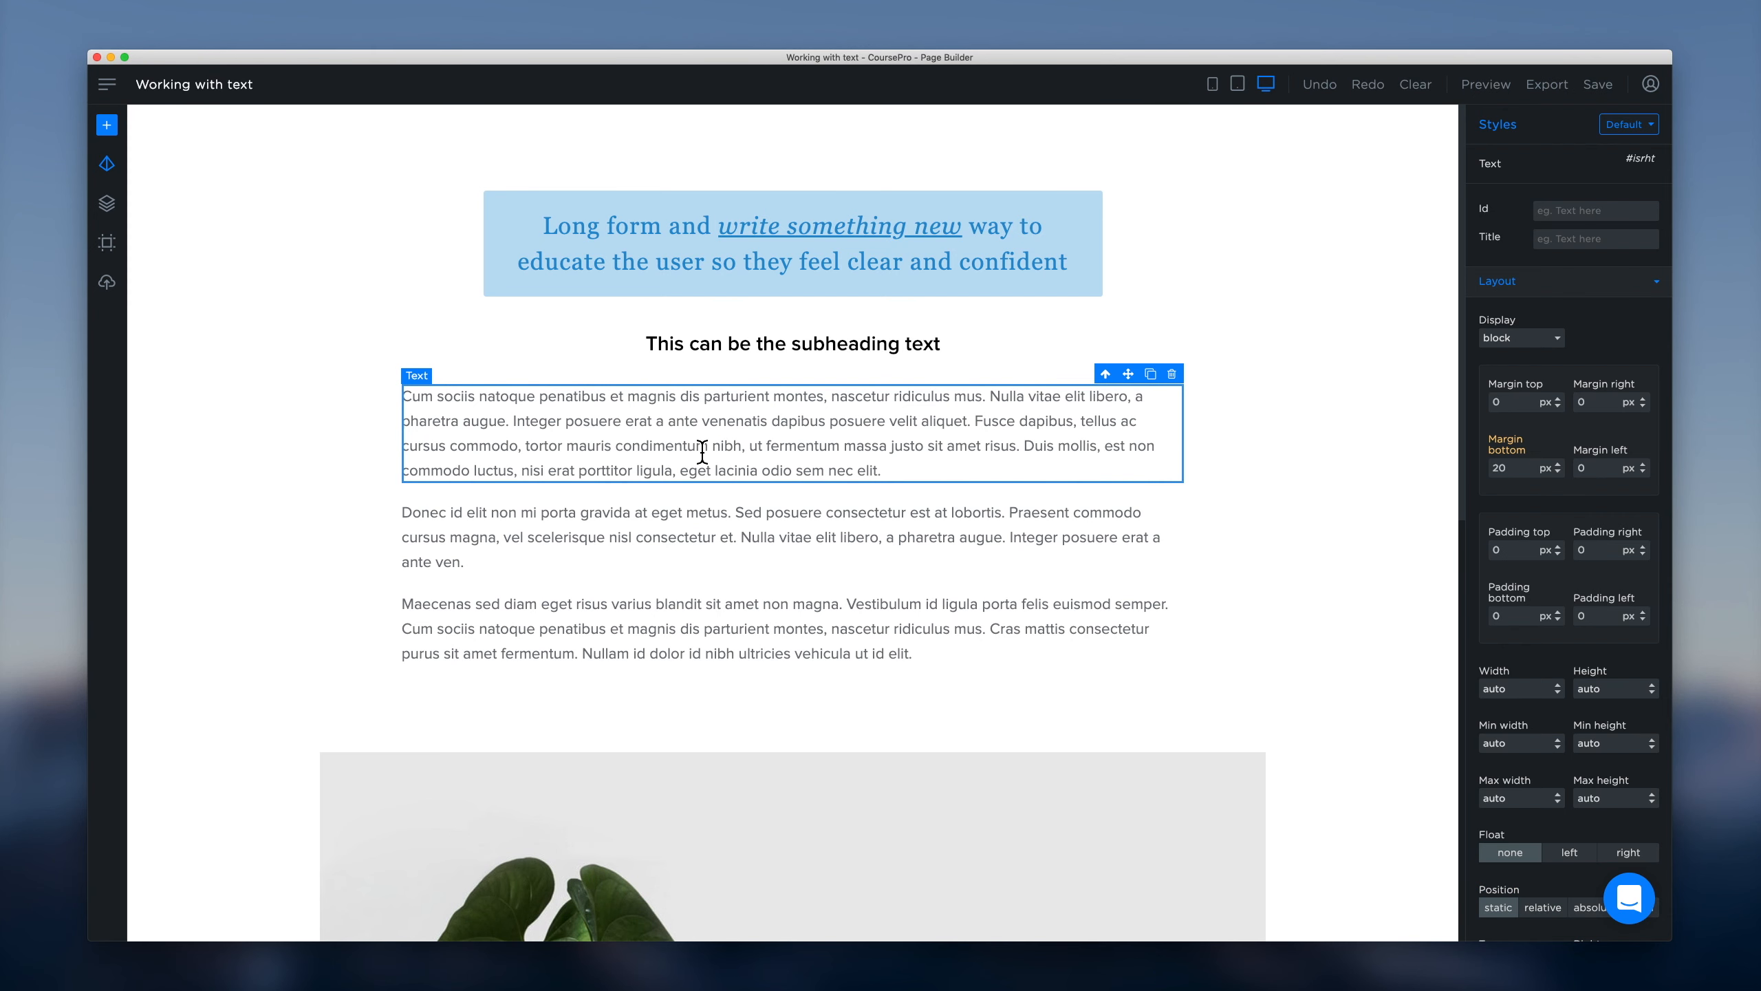
{"action": "left_click", "coordinate": [1592, 294]}
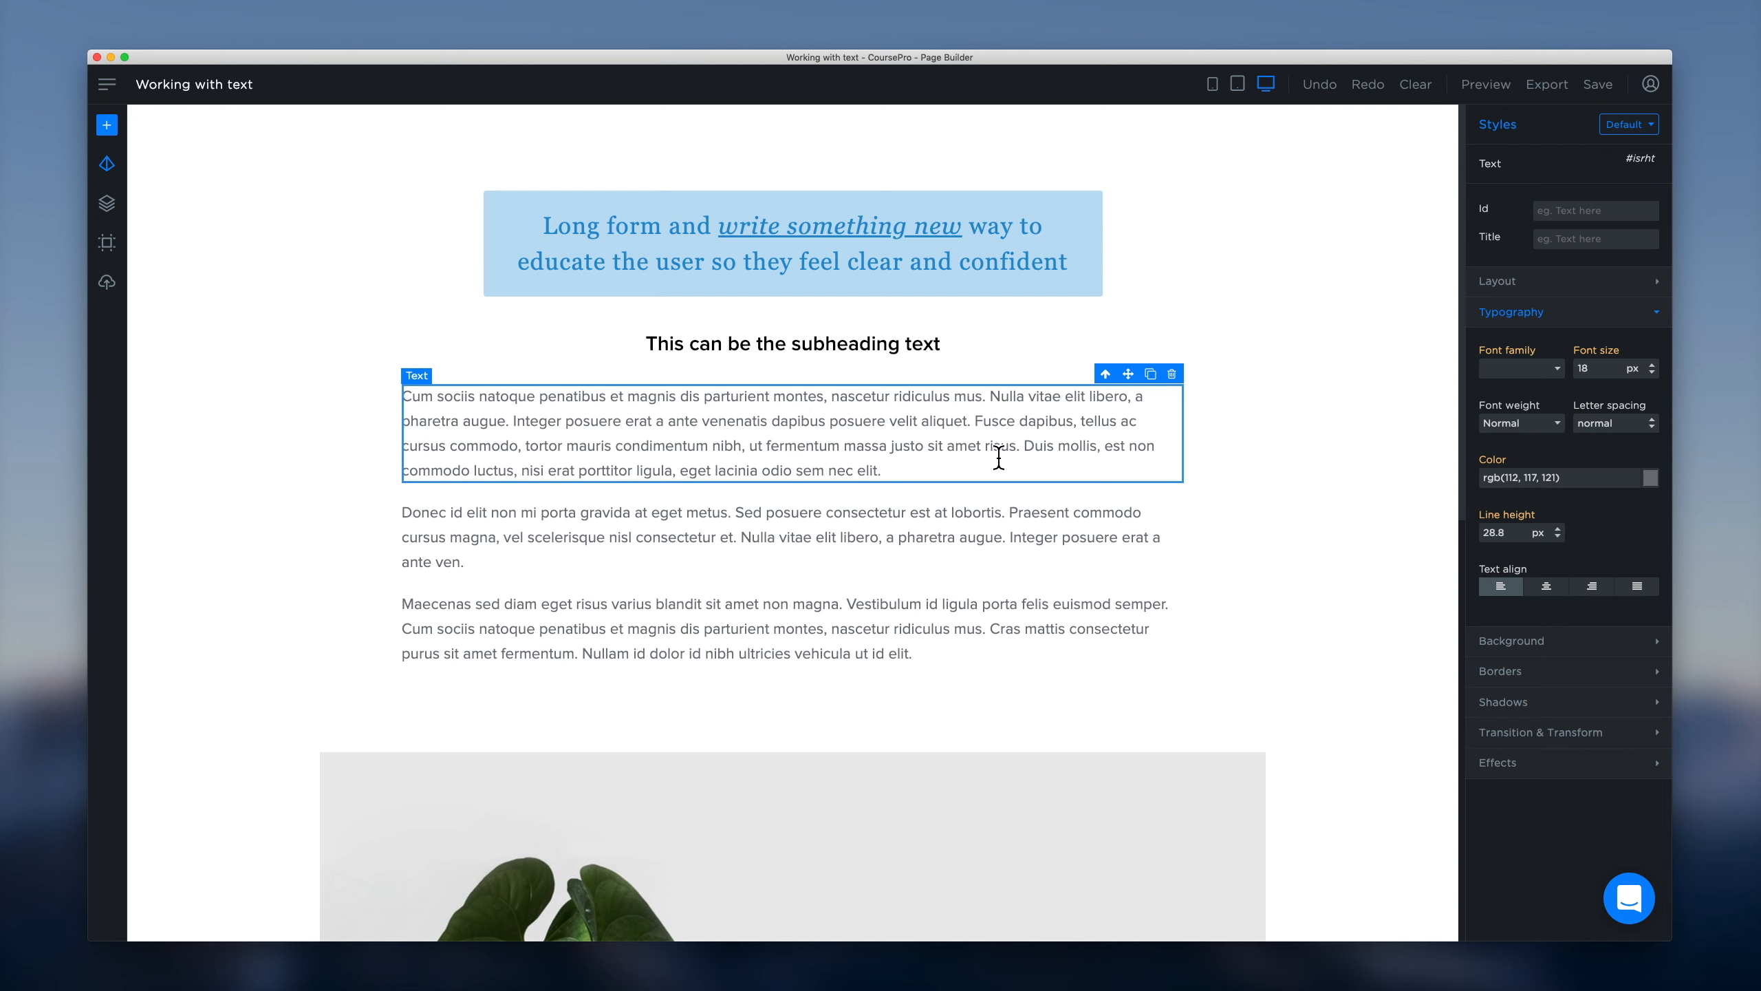
{"action": "left_click", "coordinate": [1653, 365]}
{"action": "left_click", "coordinate": [1653, 365]}
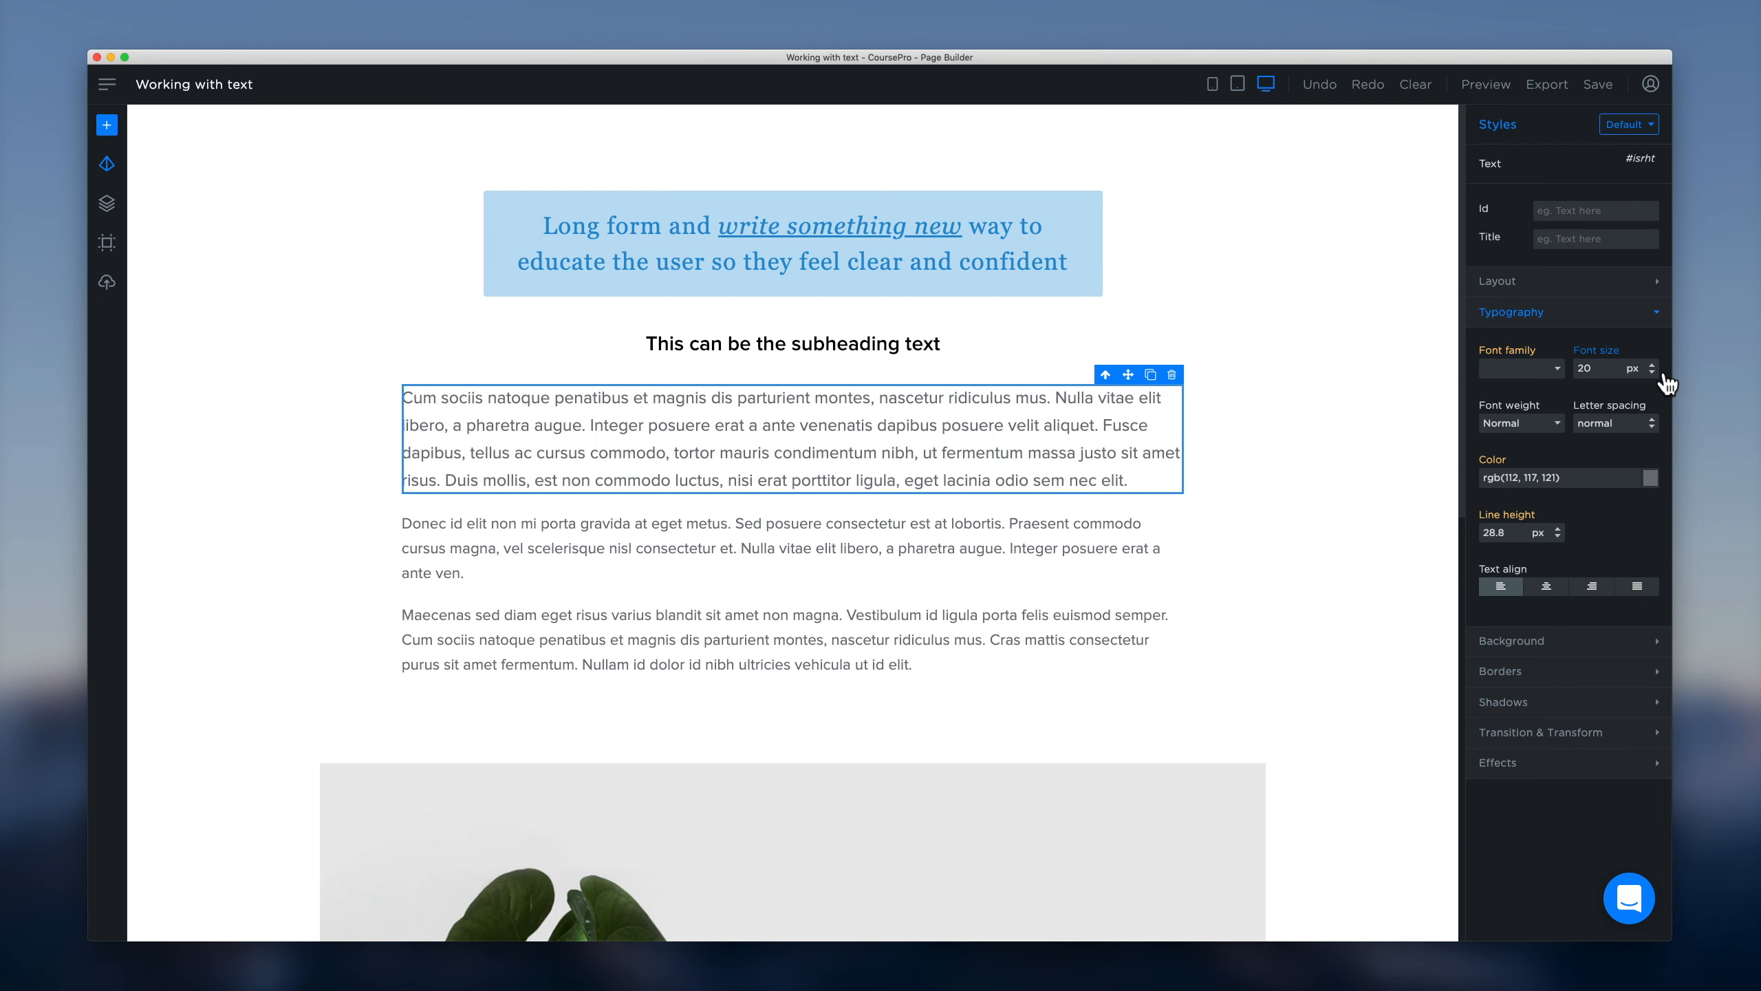
{"action": "left_click", "coordinate": [1652, 364]}
{"action": "left_click", "coordinate": [1653, 372]}
Step: Change the first body paragraph's font family to Georgia and set its font size to 18 px
{"action": "left_click", "coordinate": [1511, 375]}
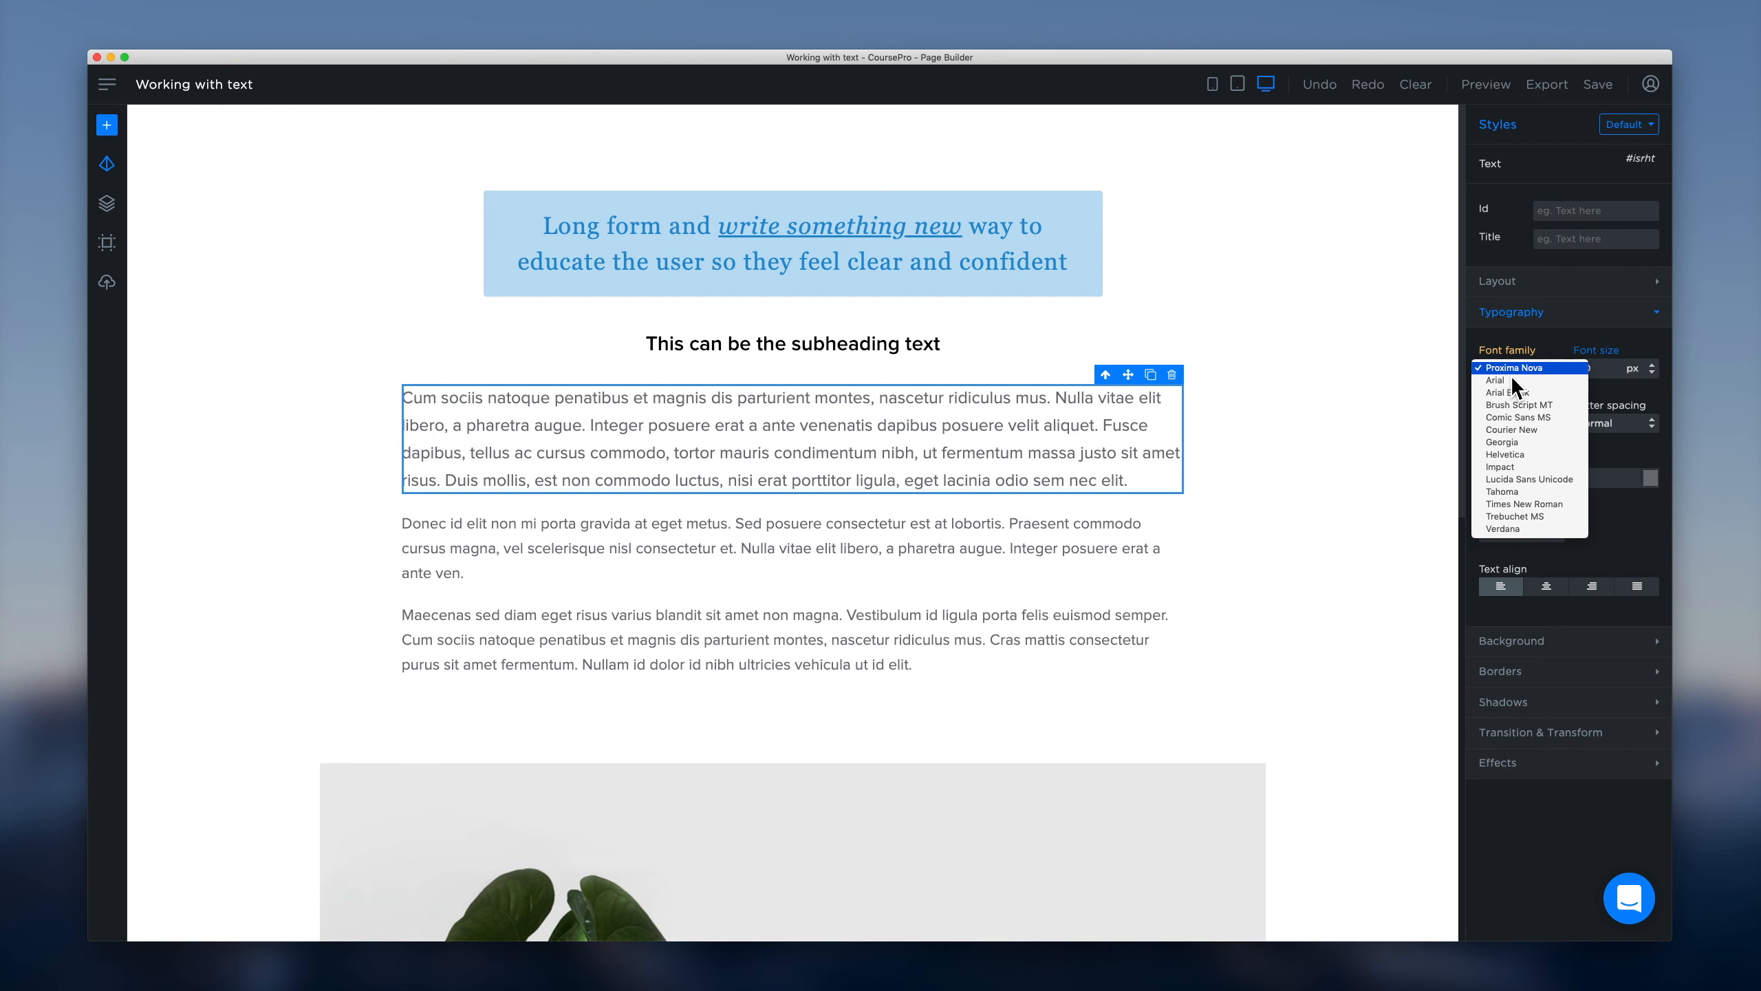
{"action": "left_click", "coordinate": [1537, 444]}
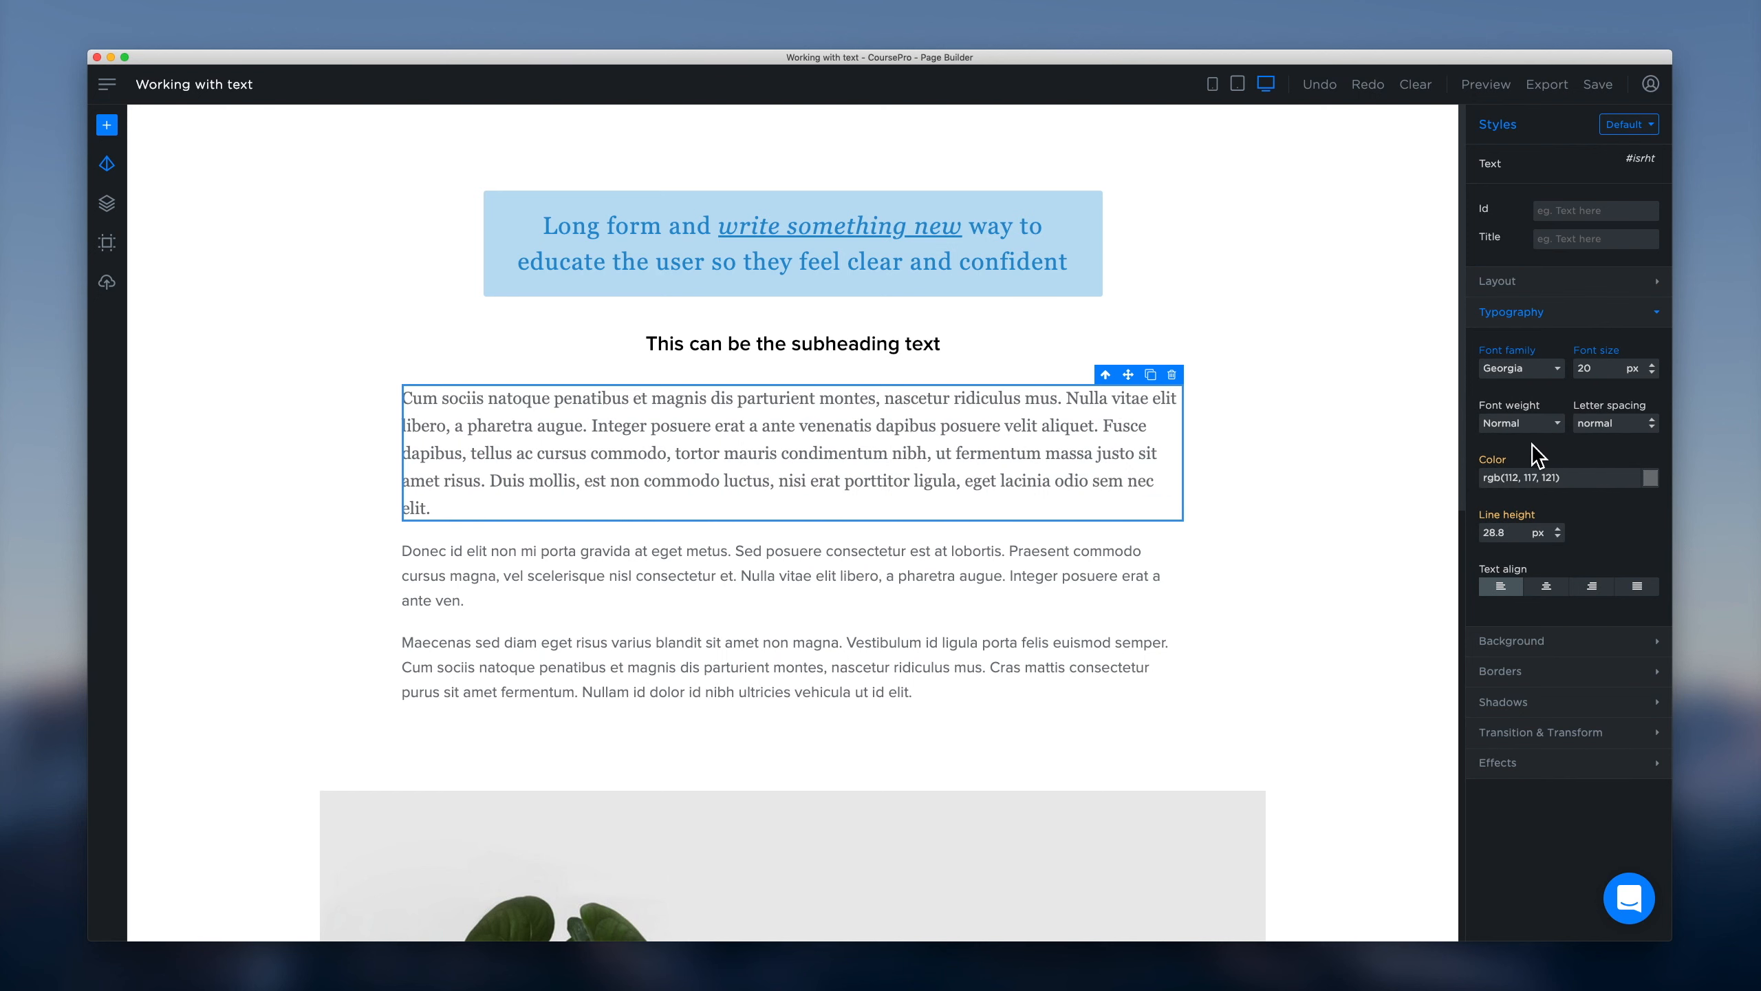
{"action": "left_click_drag", "start_coordinate": [1659, 384], "coordinate": [1667, 393]}
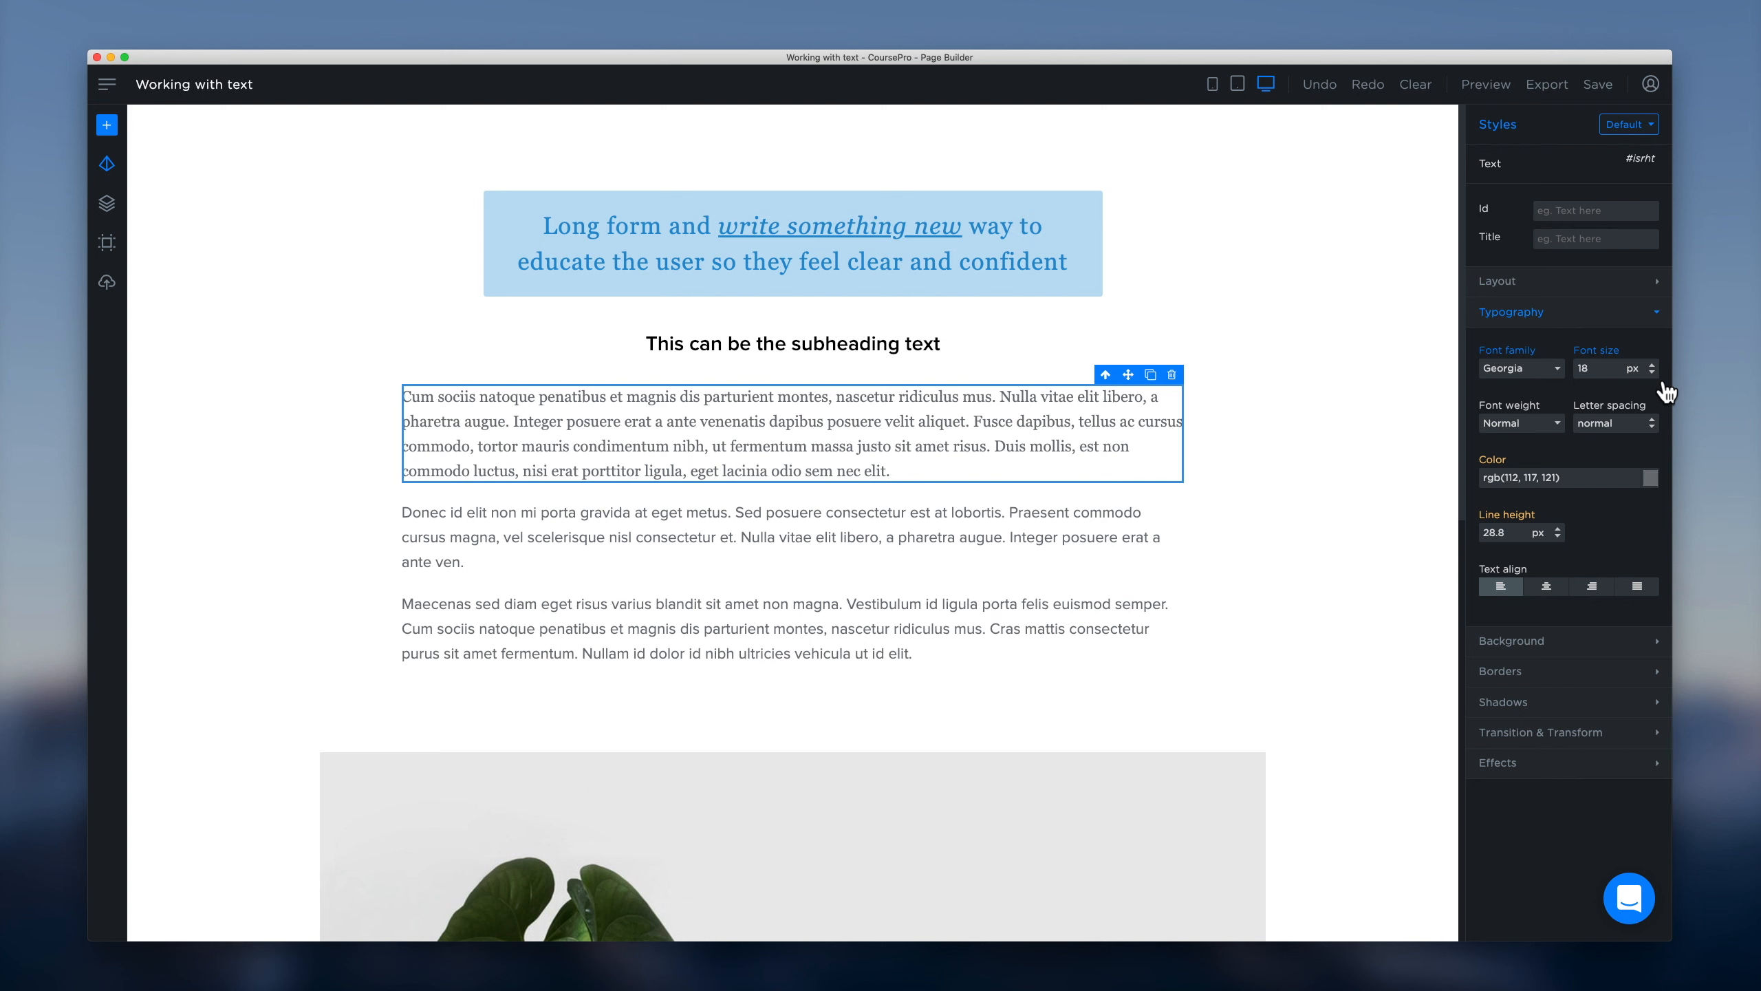
Step: Change the first body paragraph's text color to the blue #3e8dcd
{"action": "left_click", "coordinate": [1651, 478]}
{"action": "left_click_drag", "start_coordinate": [1595, 577], "coordinate": [1593, 562]}
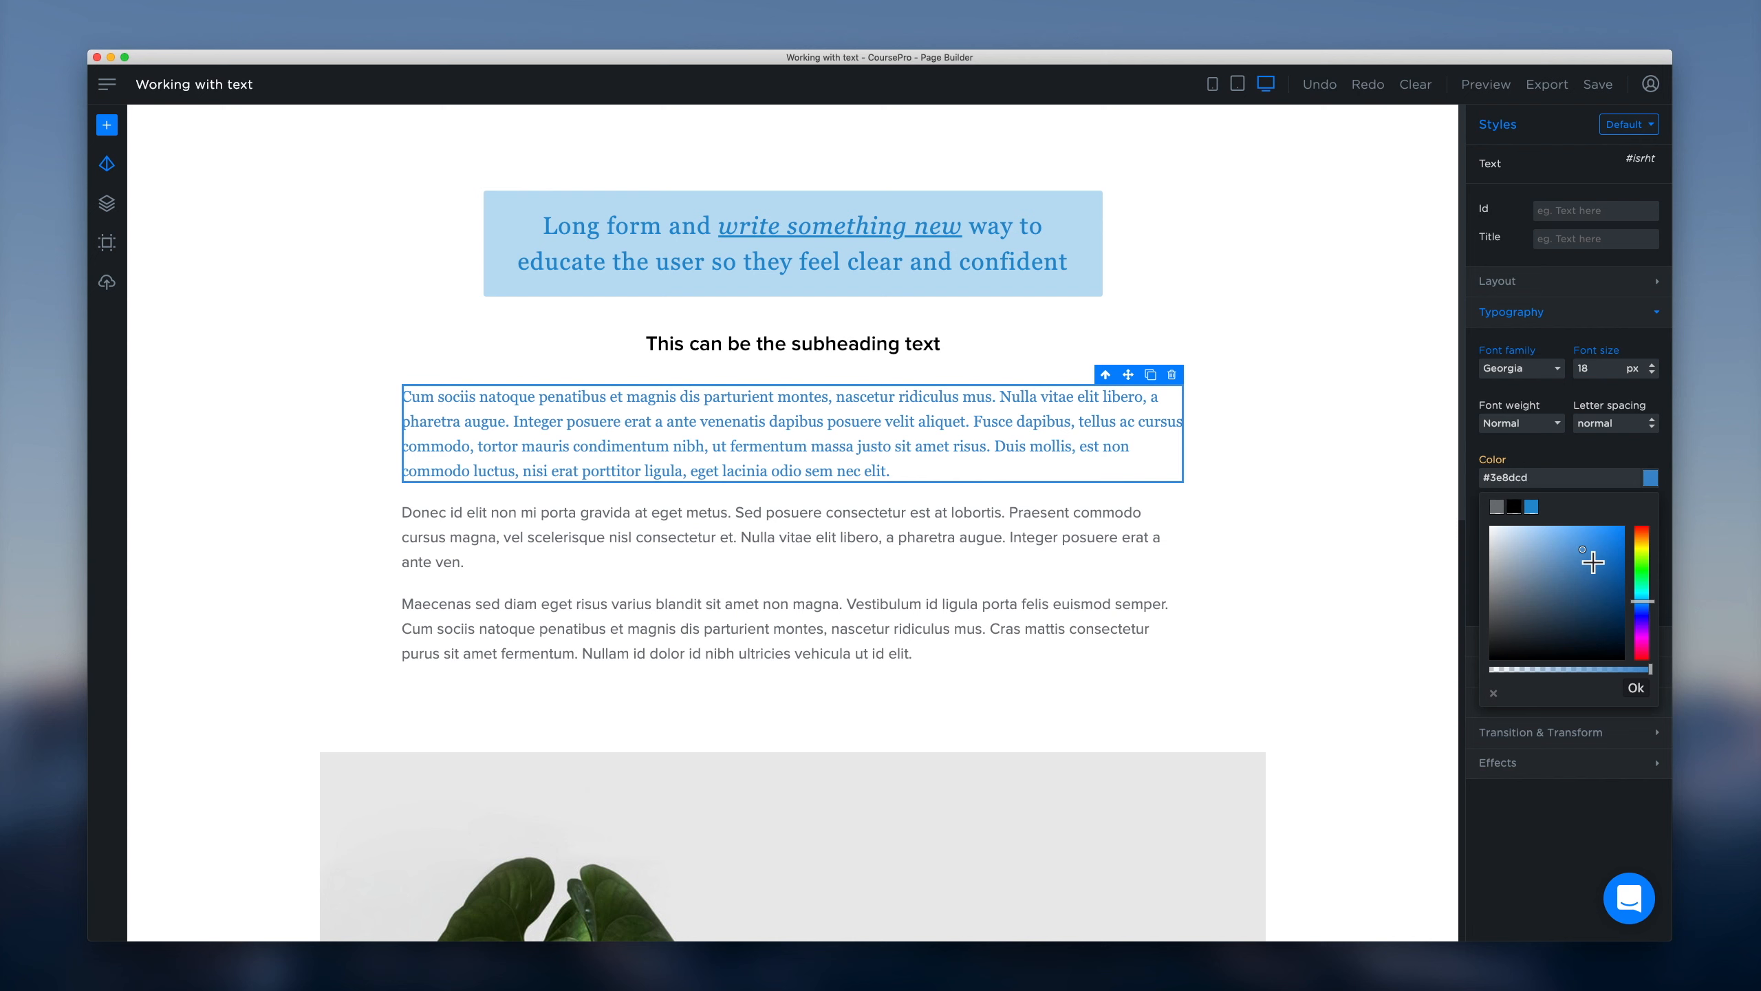
{"action": "left_click", "coordinate": [1640, 689]}
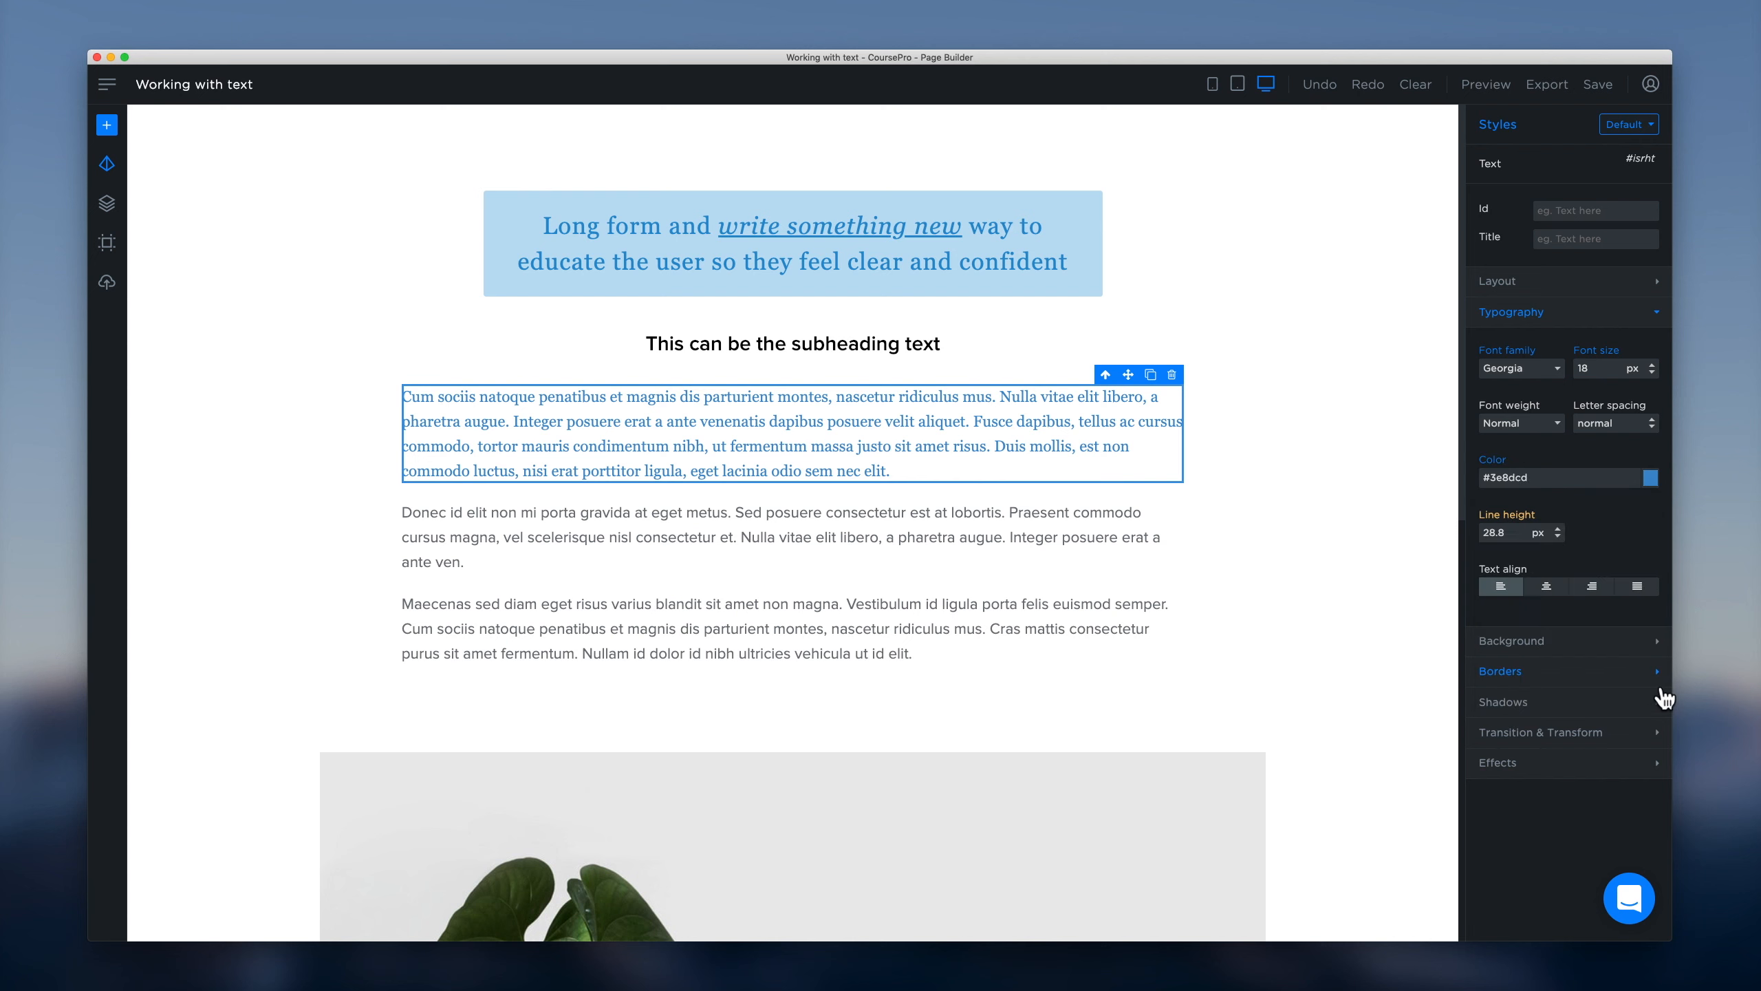
{"action": "left_click", "coordinate": [1354, 354]}
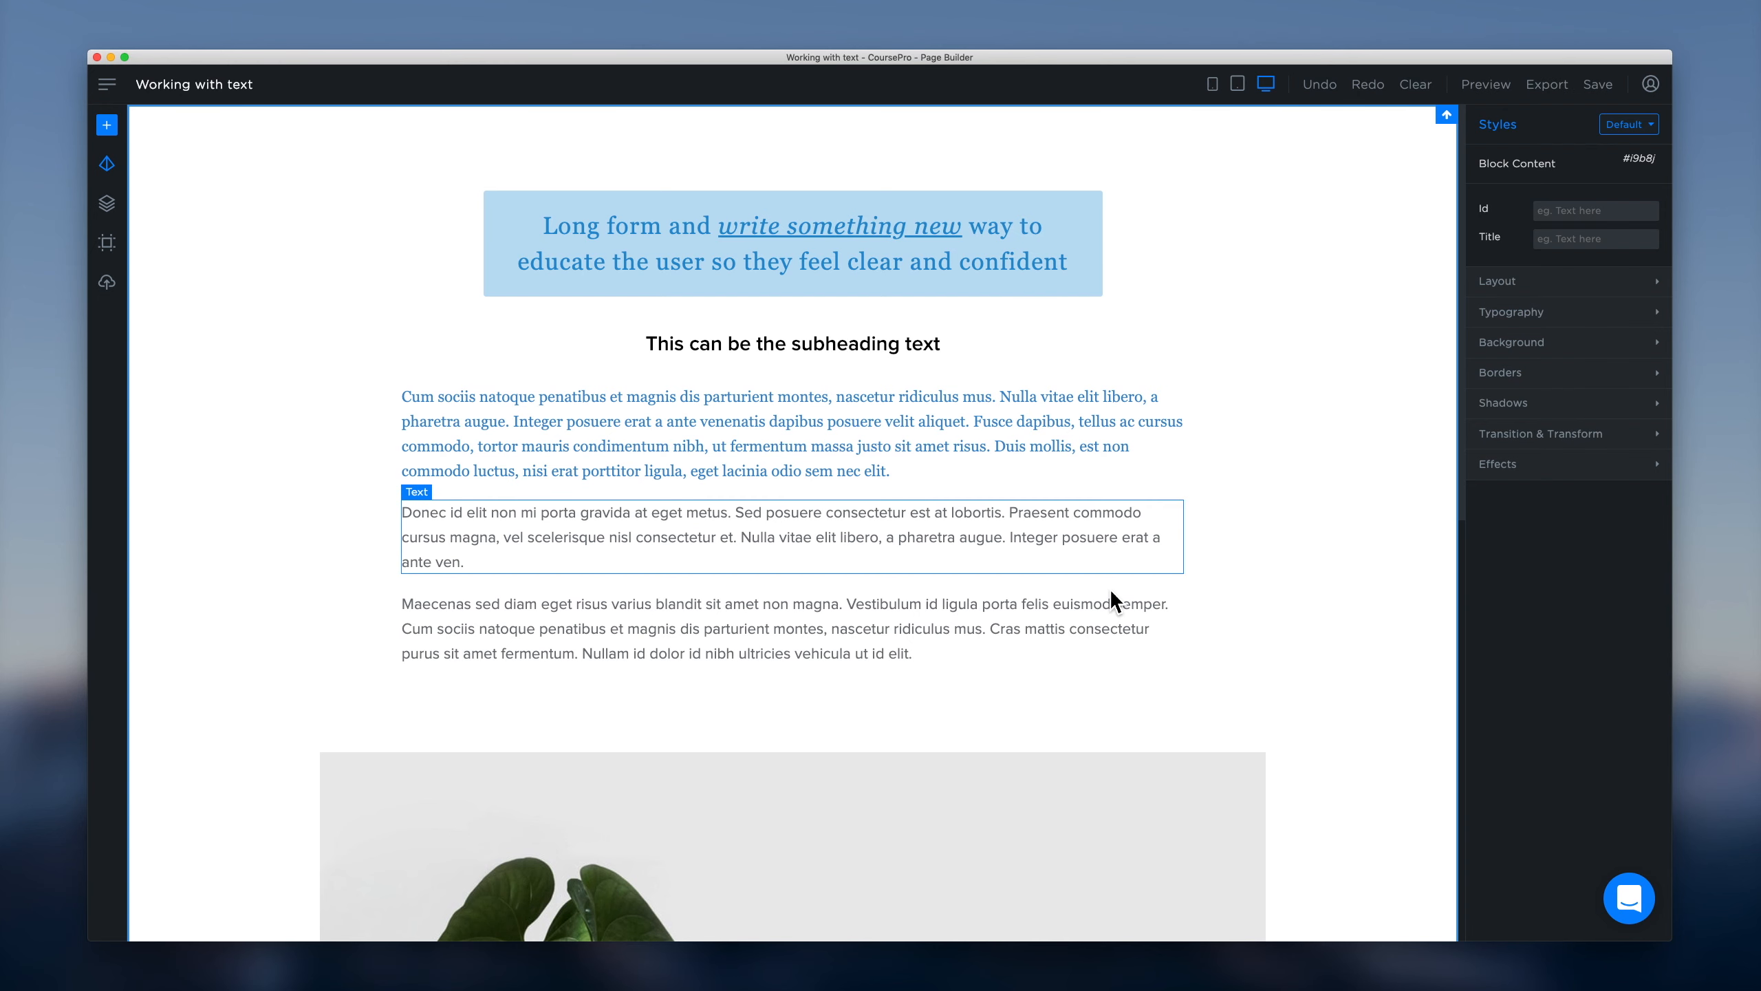
Step: Duplicate the restyled blue Georgia paragraph twice, placing the copies below it
{"action": "left_click", "coordinate": [1047, 441]}
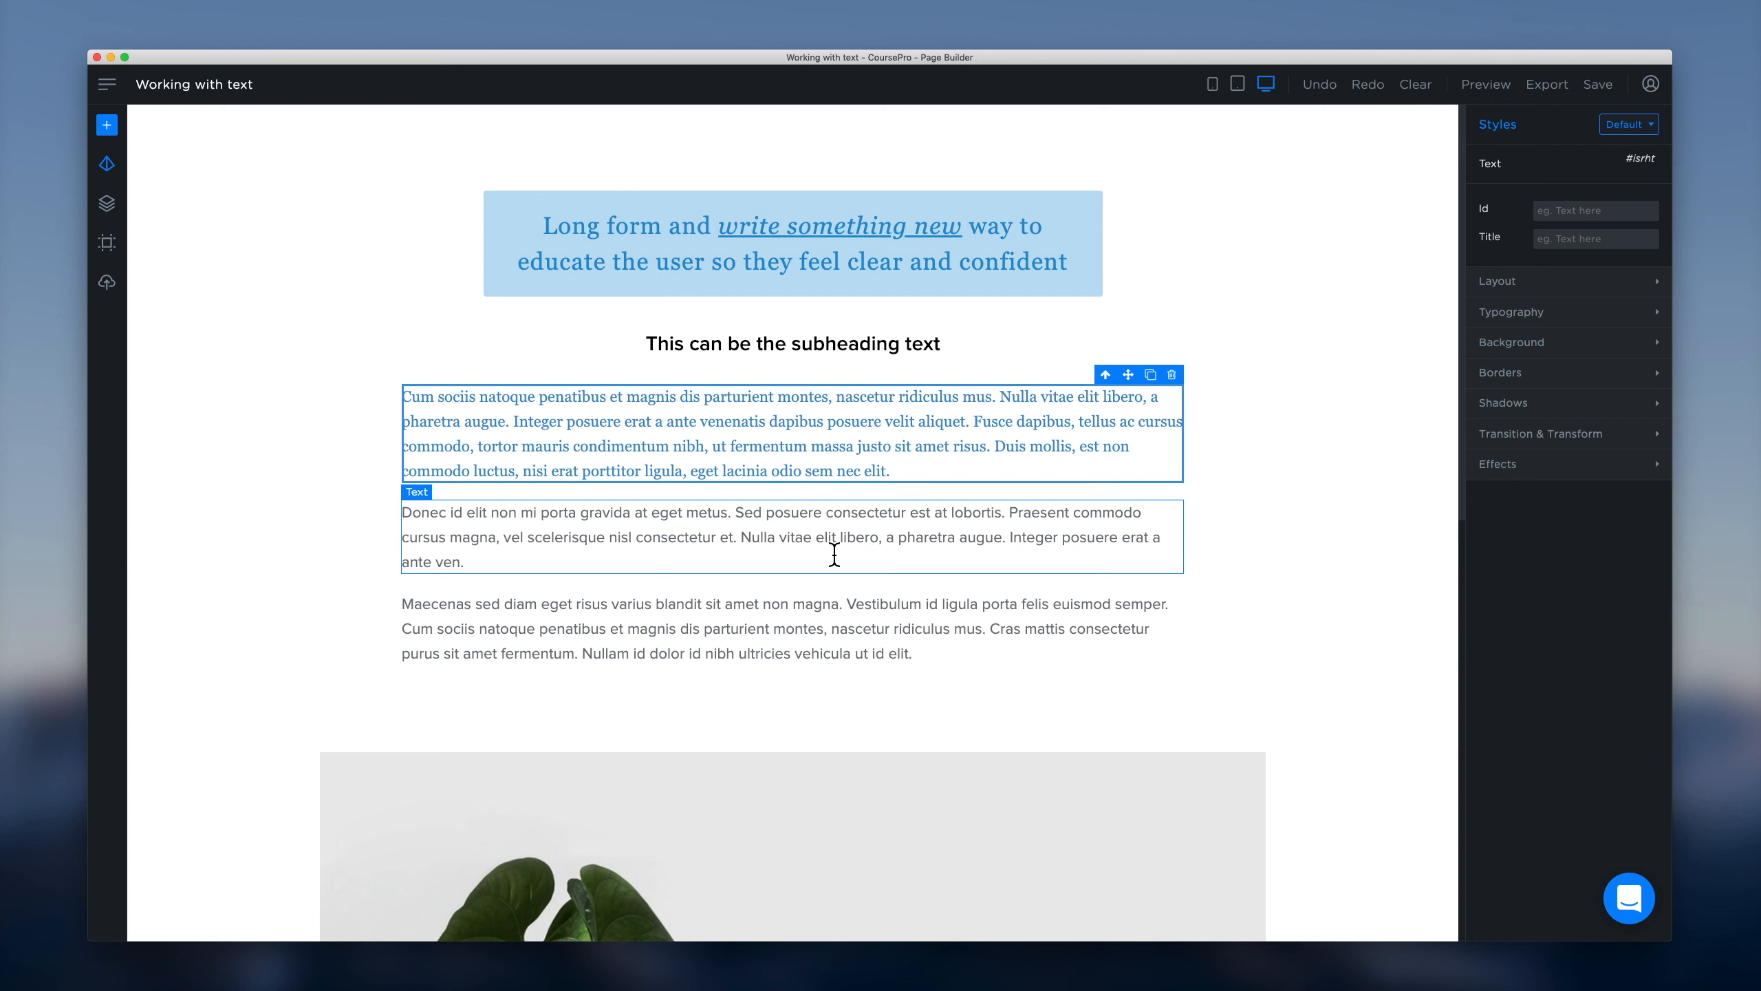
{"action": "left_click", "coordinate": [1150, 374]}
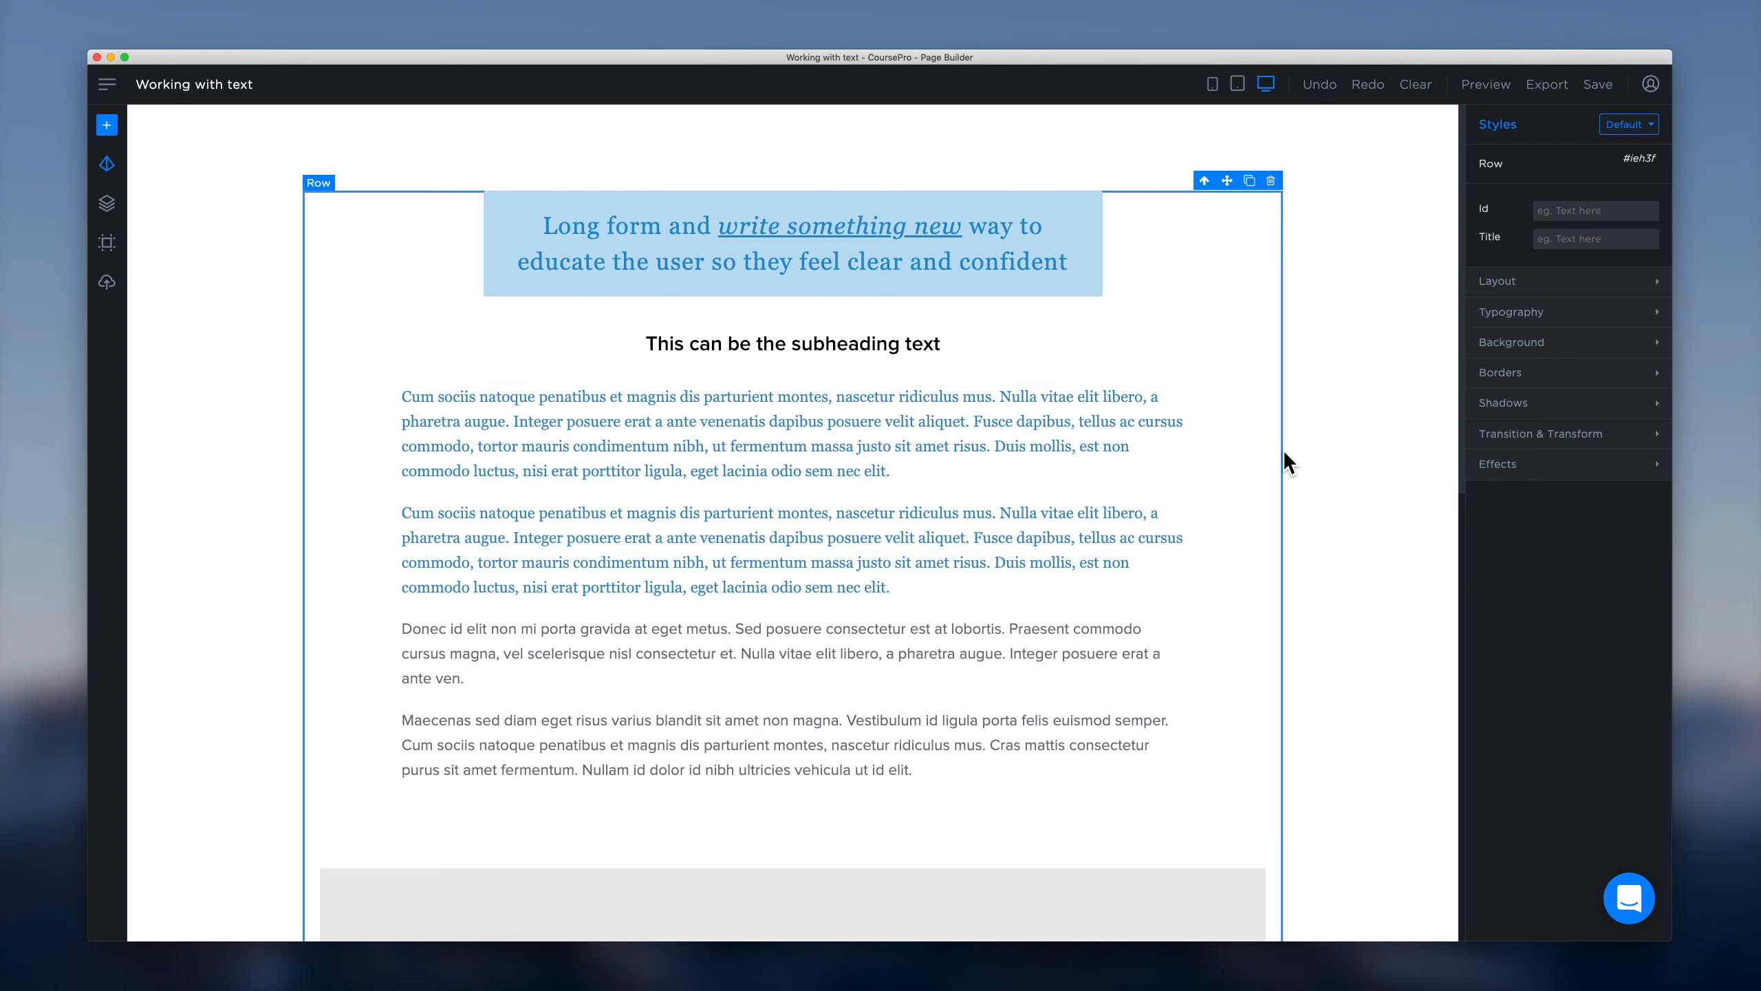
{"action": "scroll", "coordinate": [1282, 449], "scroll_direction": "down", "scroll_amount": 2}
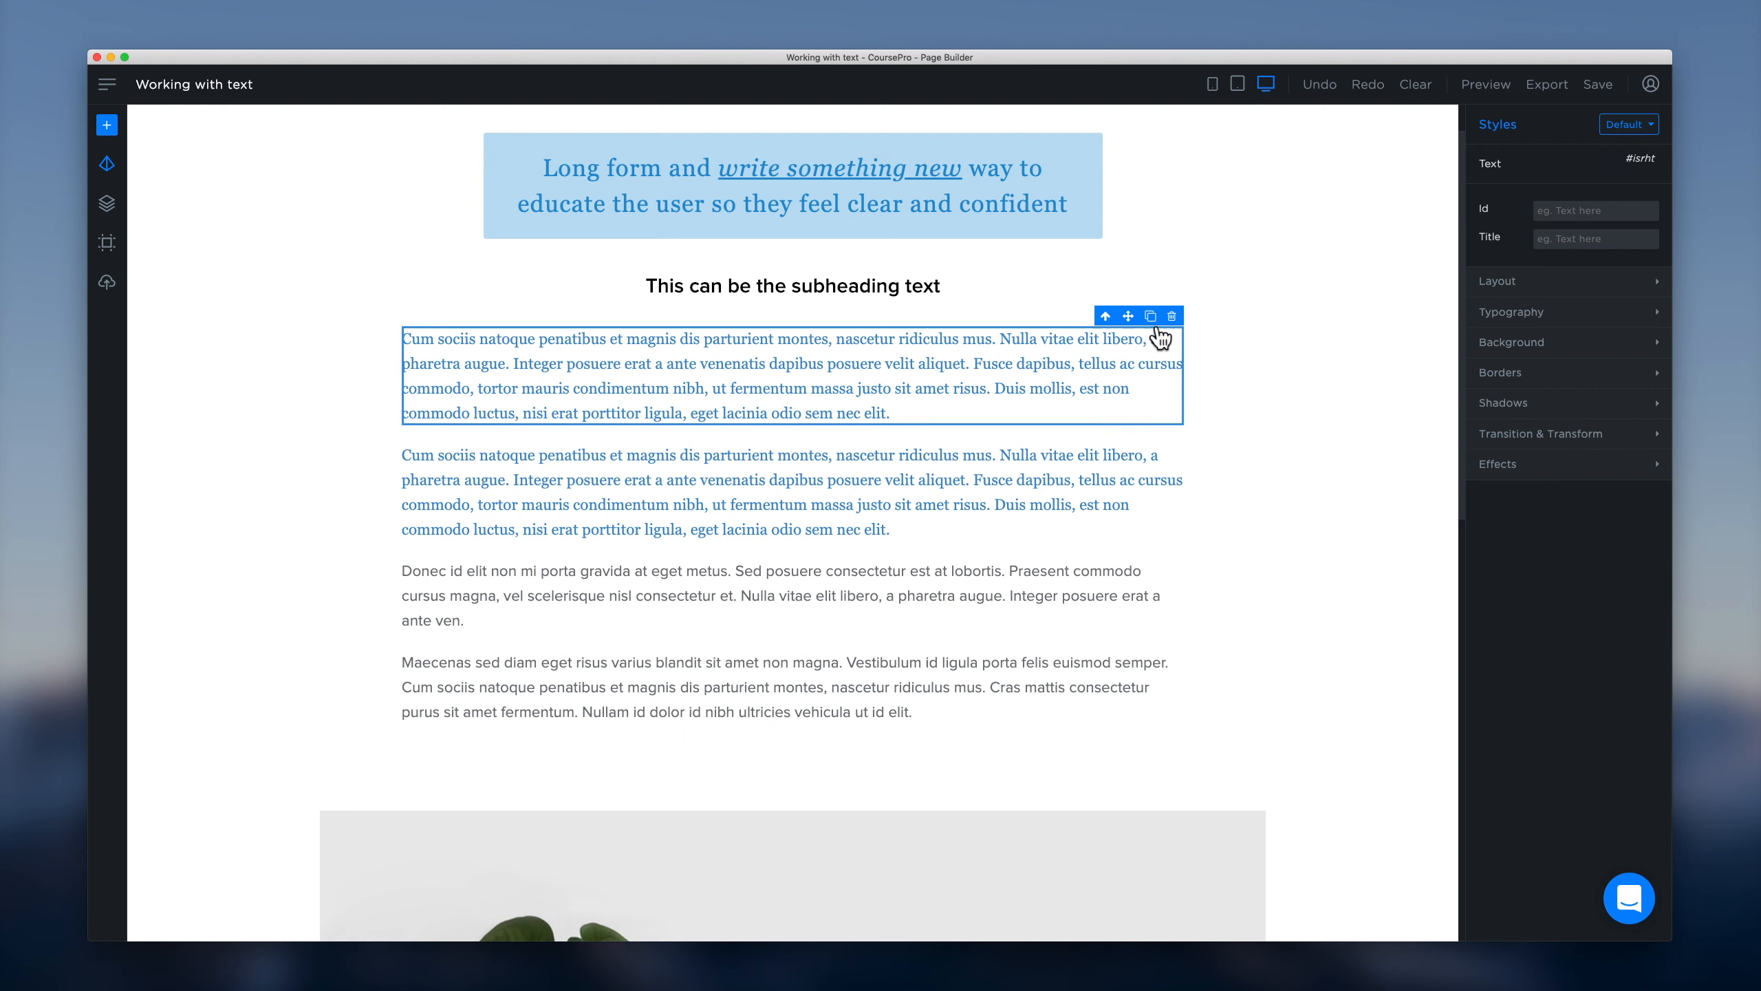
{"action": "left_click", "coordinate": [1154, 321]}
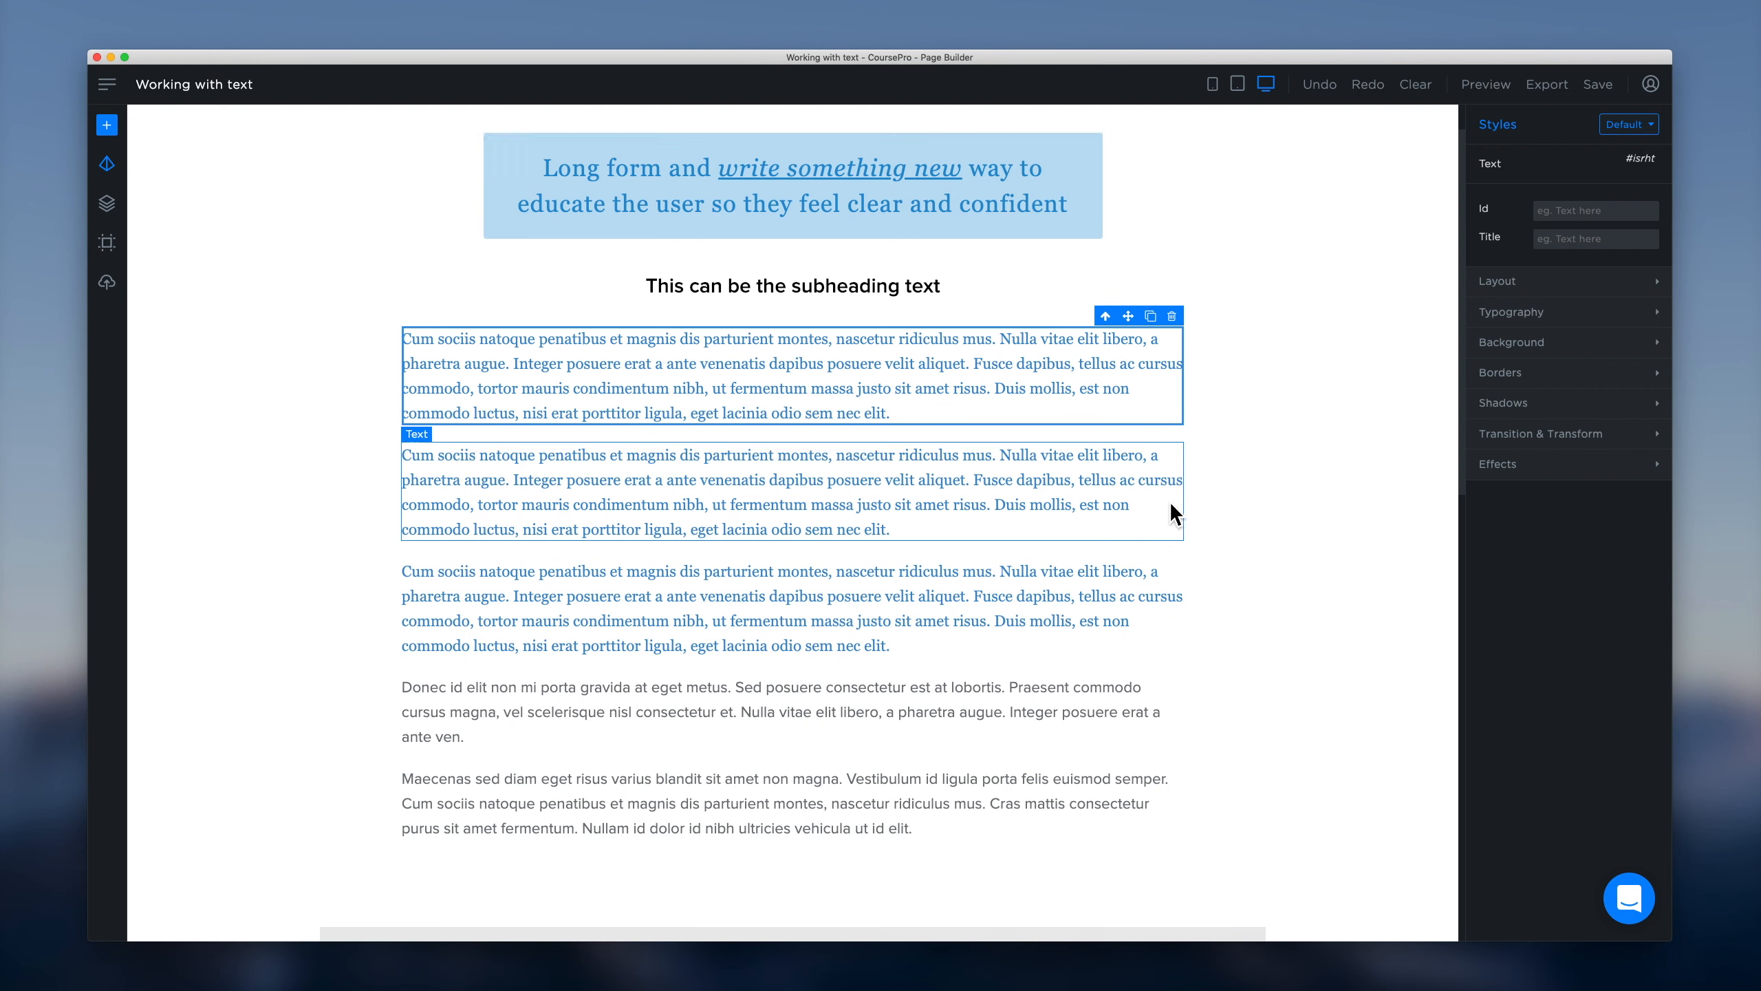
{"action": "scroll", "coordinate": [1170, 501], "scroll_direction": "down", "scroll_amount": 2}
{"action": "scroll", "coordinate": [1169, 500], "scroll_direction": "up", "scroll_amount": 3}
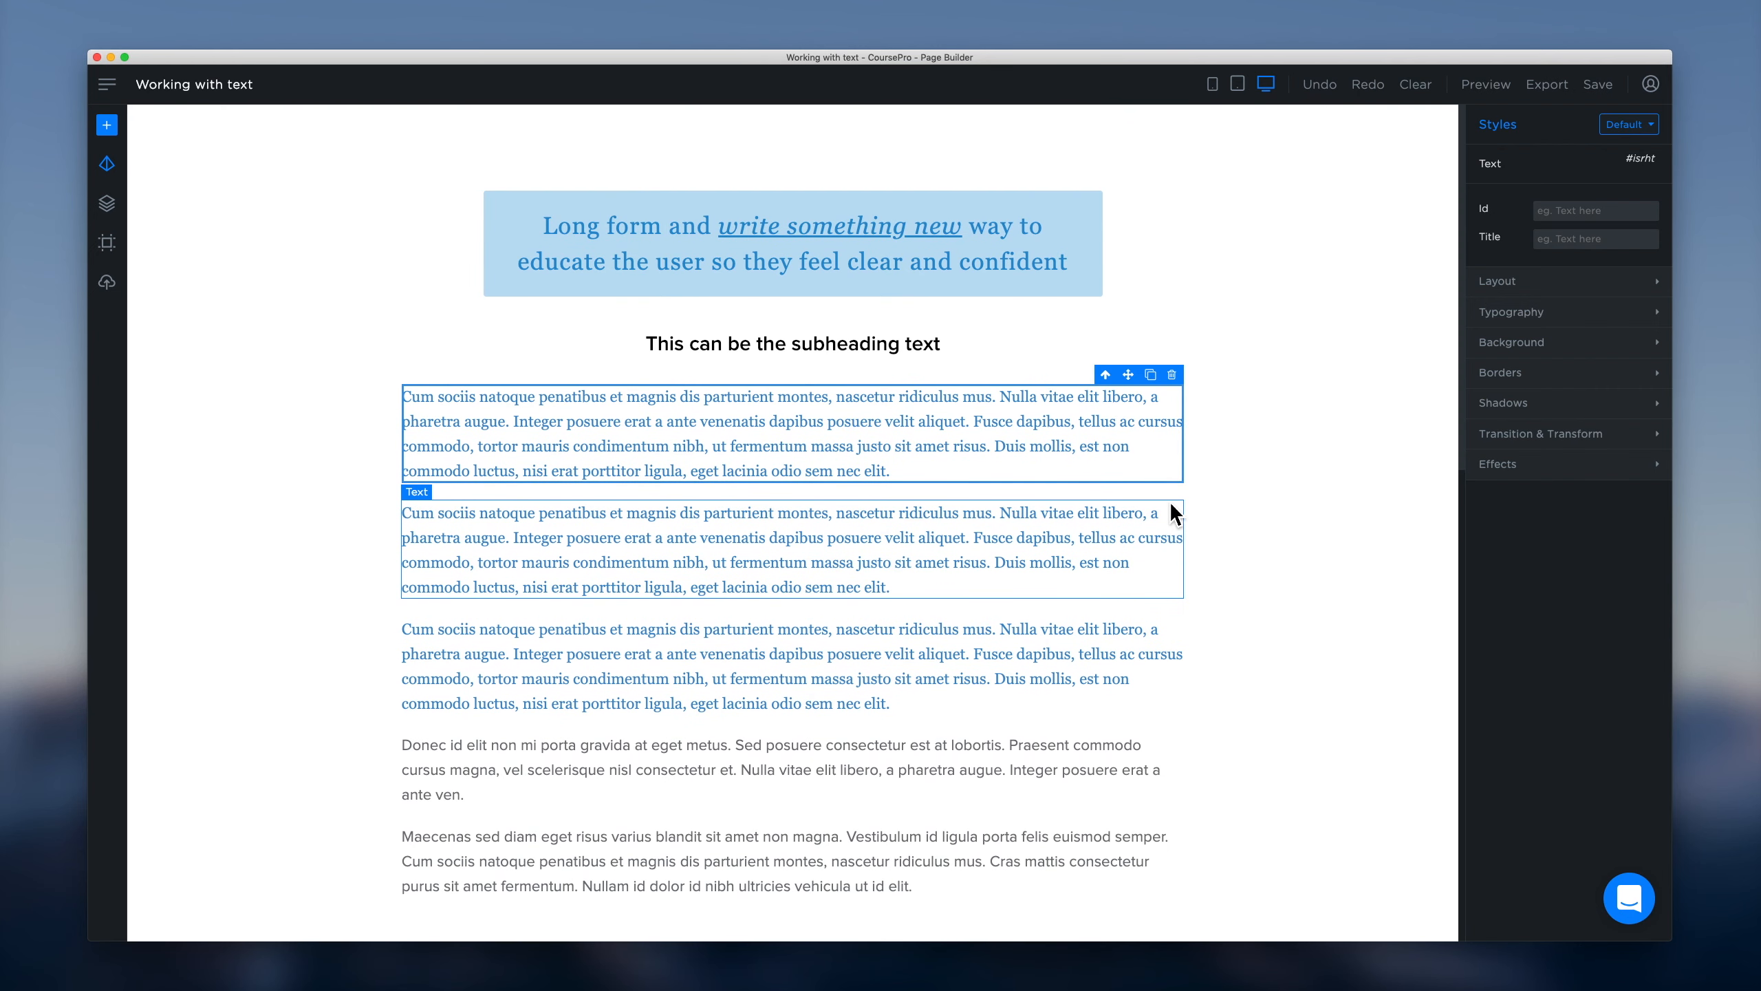